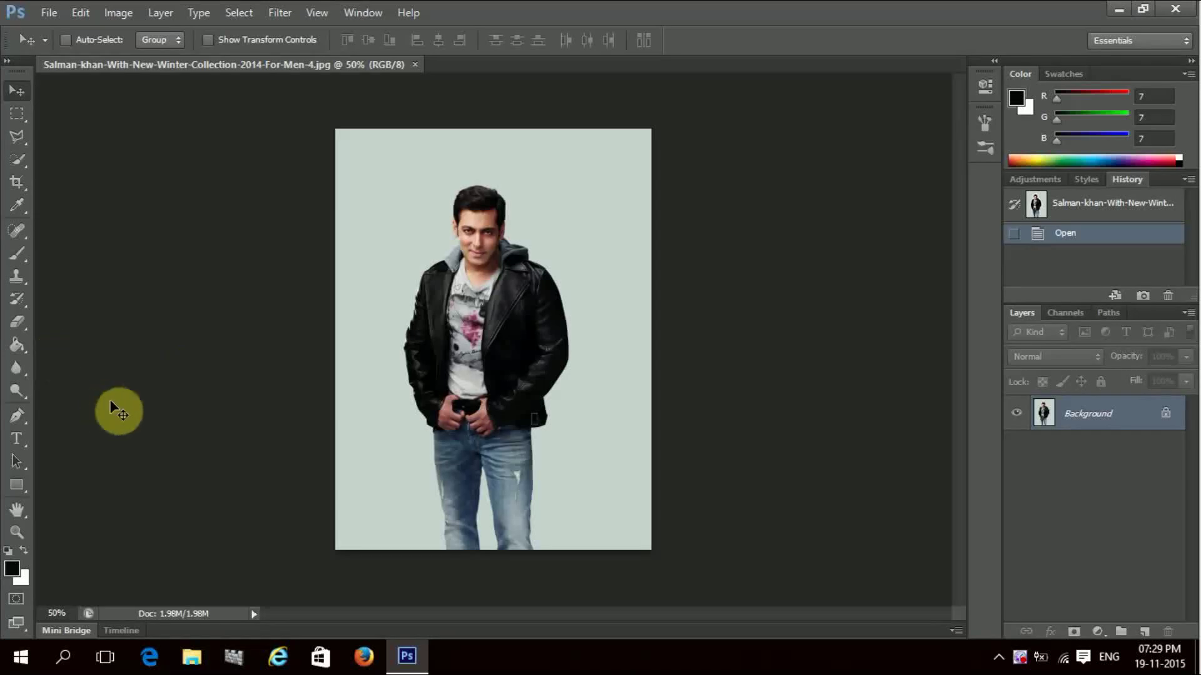
- Quick Select the man, painting from his jacket up to his head
key(ctrl+plus)
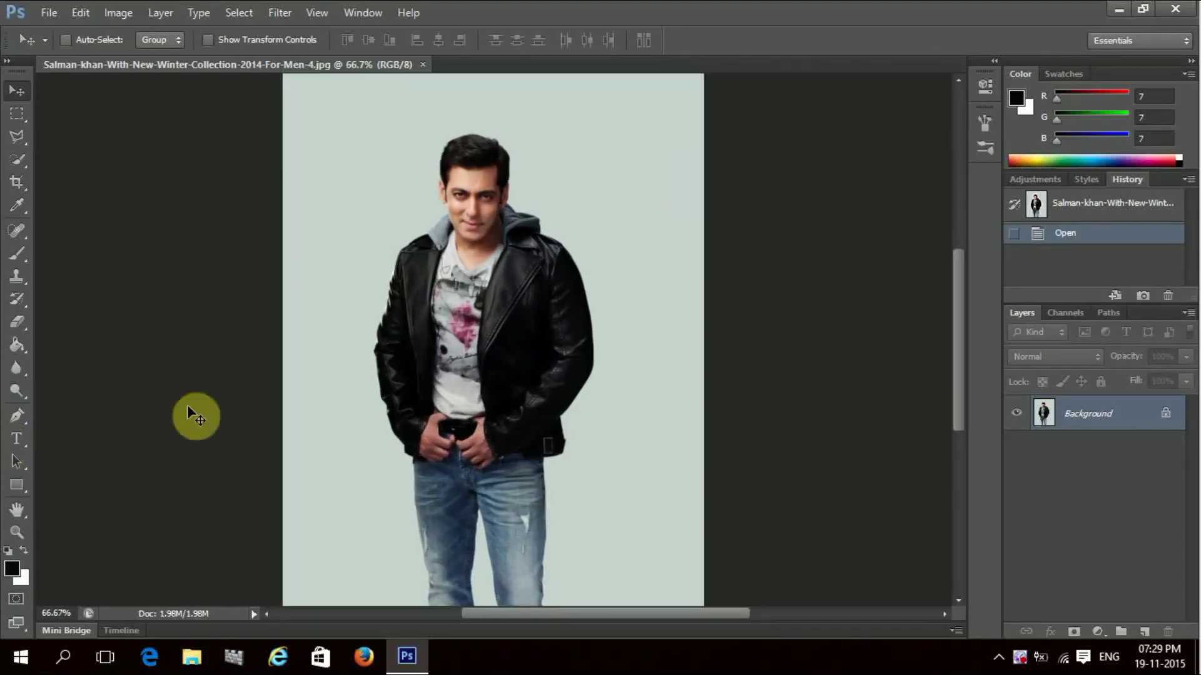
right_click(17, 161)
click(62, 160)
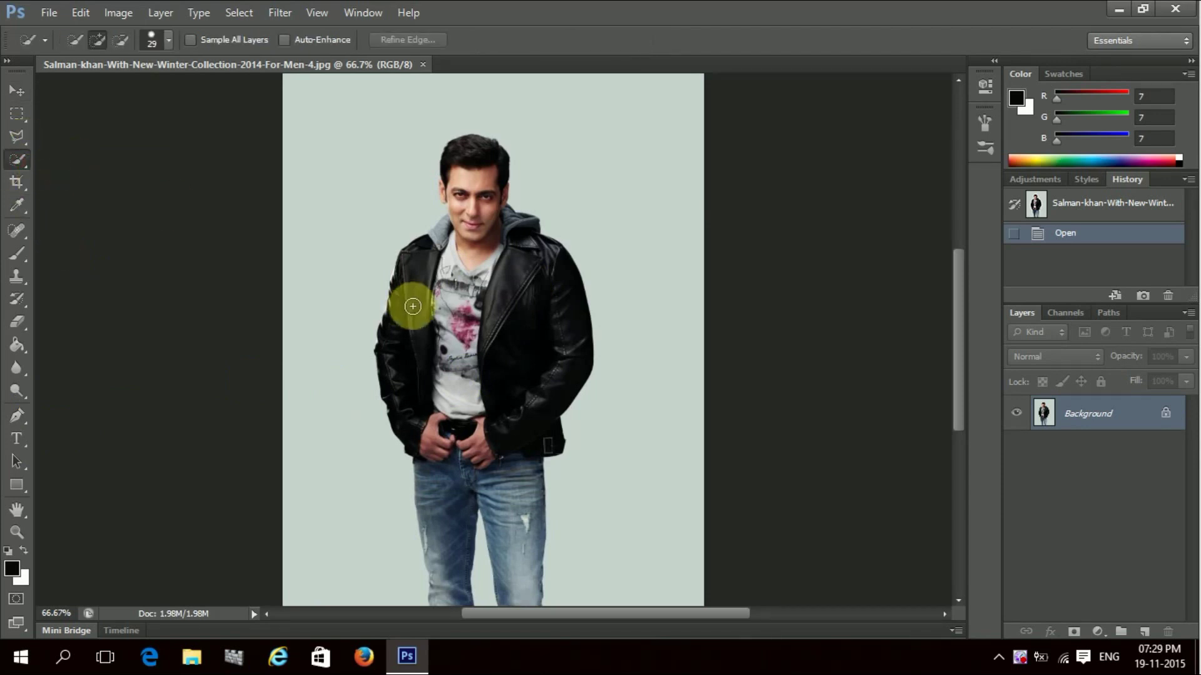
drag(422, 316, 487, 276)
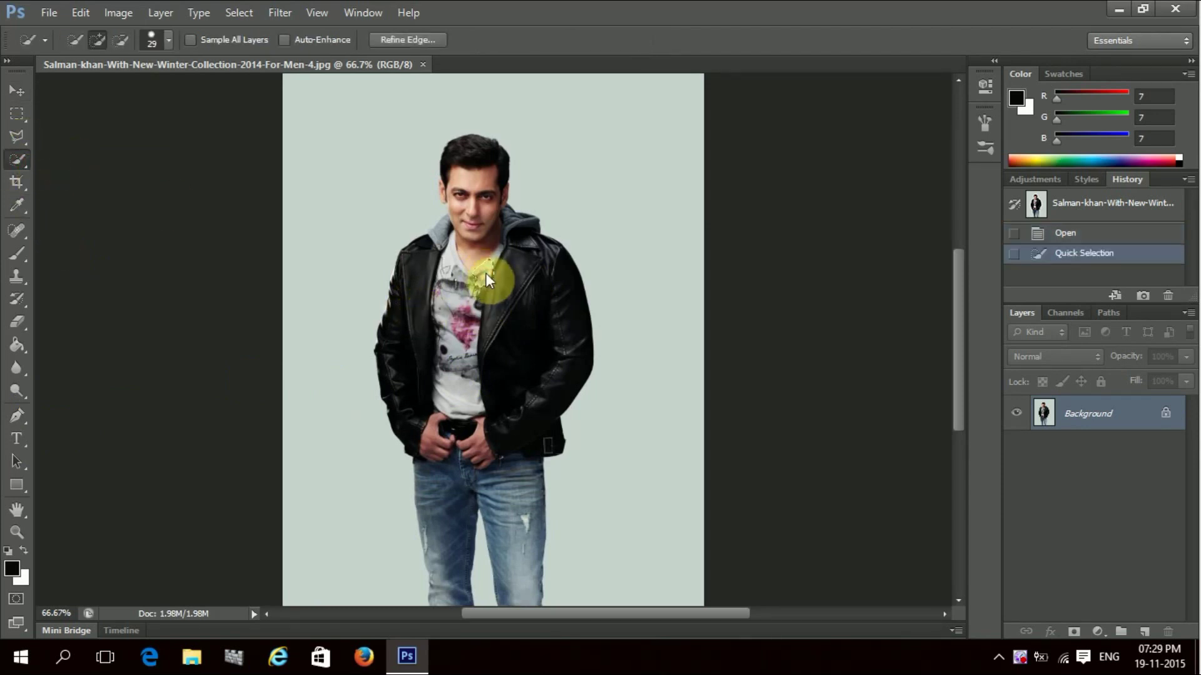
mouse_move(482, 247)
mouse_down()
mouse_move(466, 182)
mouse_move(429, 268)
mouse_move(528, 236)
mouse_move(566, 313)
mouse_move(547, 367)
mouse_move(466, 437)
mouse_move(396, 373)
mouse_move(410, 330)
mouse_move(420, 384)
mouse_move(468, 413)
mouse_move(444, 429)
mouse_move(455, 568)
mouse_move(503, 552)
mouse_move(477, 281)
mouse_move(550, 279)
mouse_up()
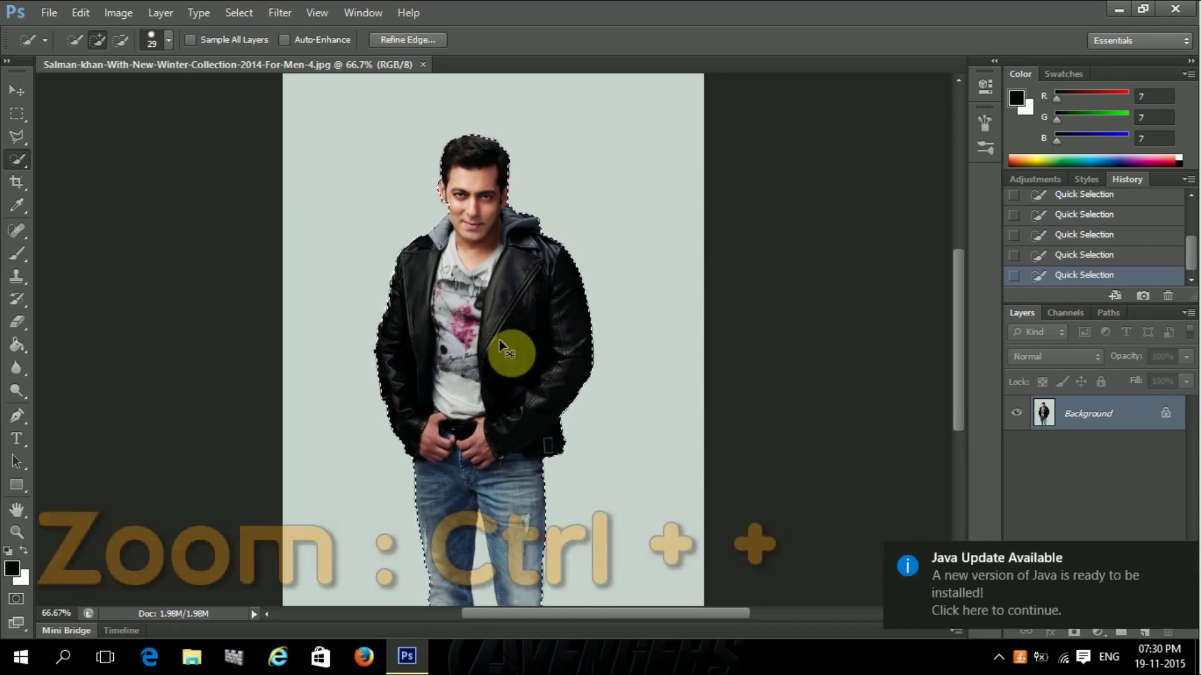
- Zoom in and scroll along the figure to check the selection edges
key(ctrl+plus)
key(ctrl+plus)
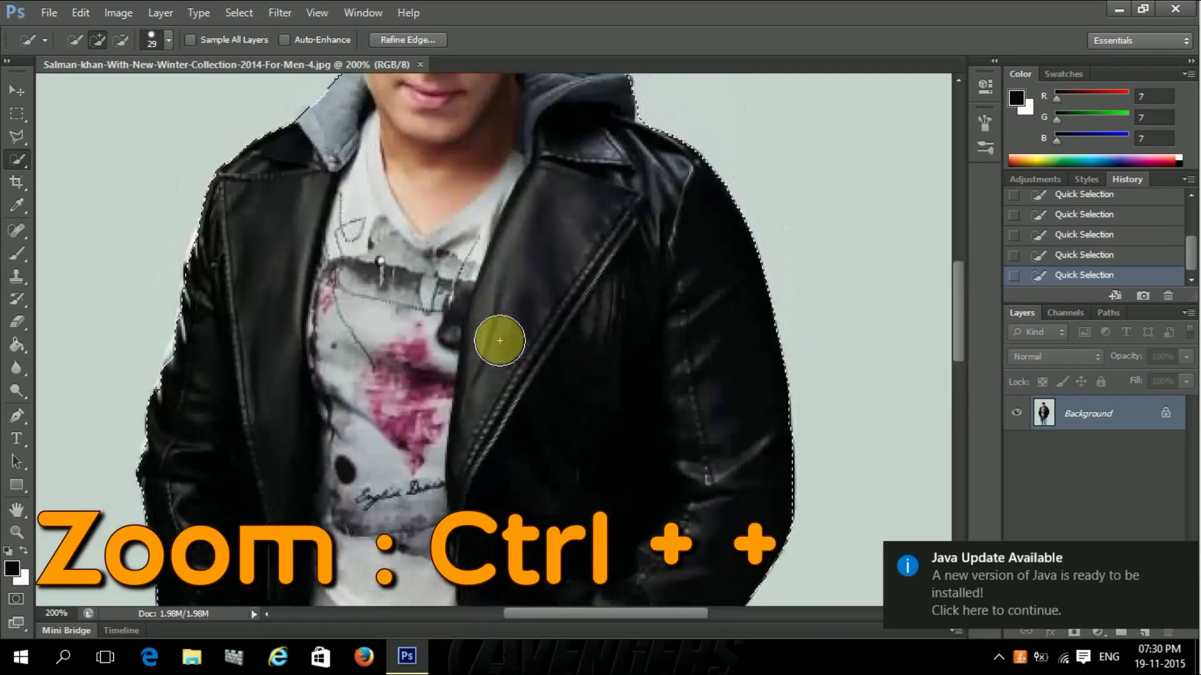
scroll(500, 341, up, 3)
scroll(490, 341, up, 2)
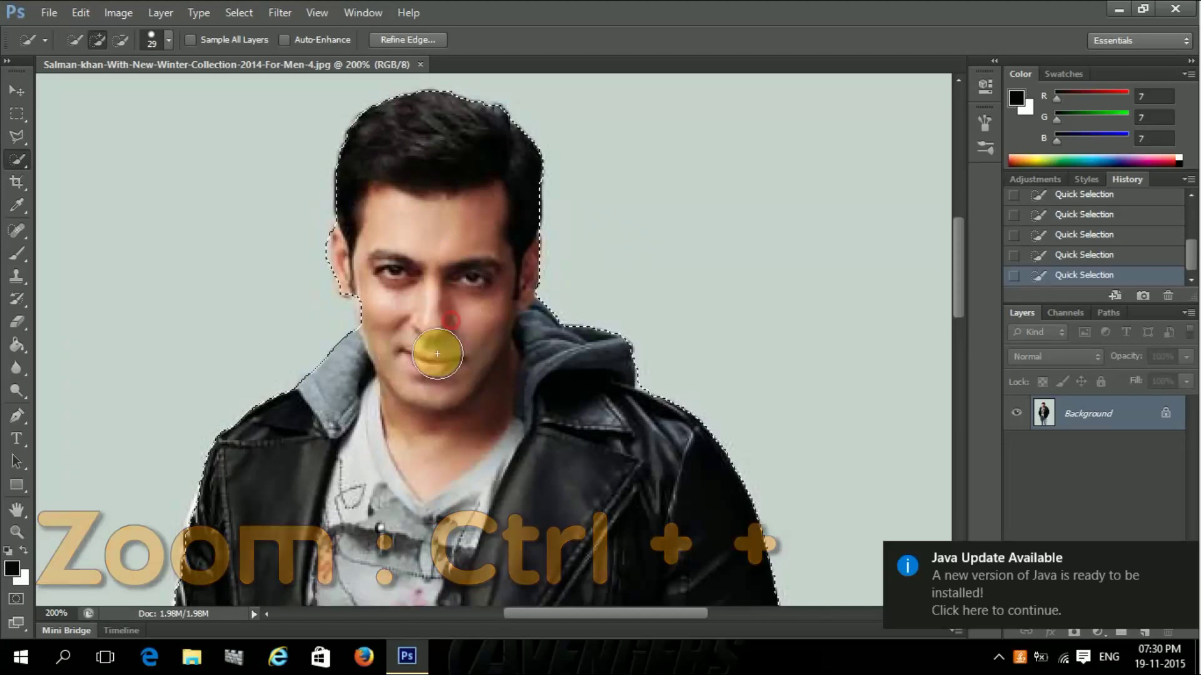
scroll(404, 367, down, 2)
scroll(410, 375, down, 1)
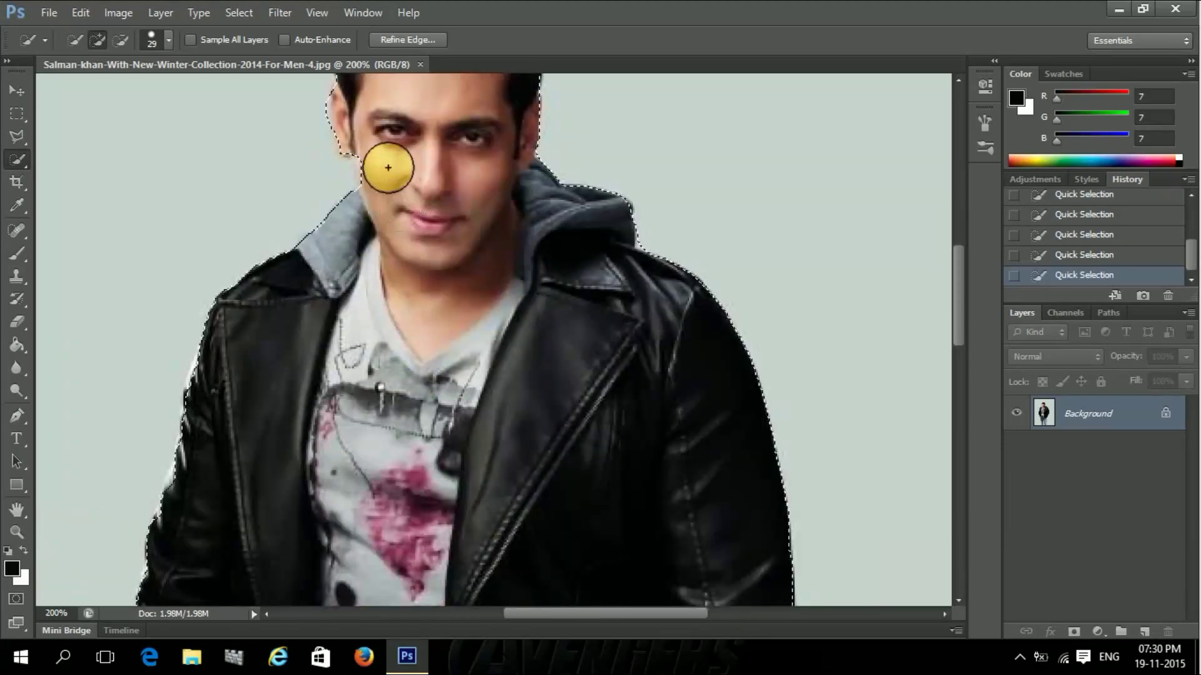
scroll(448, 247, down, 3)
scroll(469, 214, down, 1)
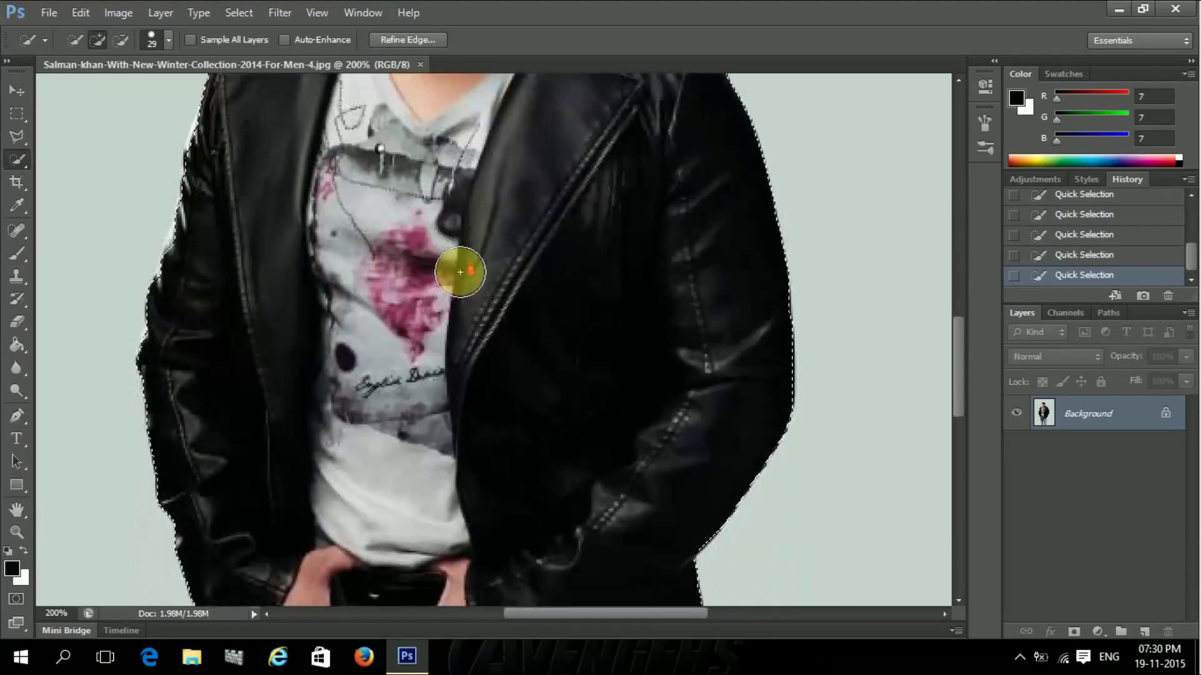
scroll(461, 271, down, 4)
scroll(461, 271, down, 2)
scroll(460, 272, down, 2)
scroll(461, 271, up, 2)
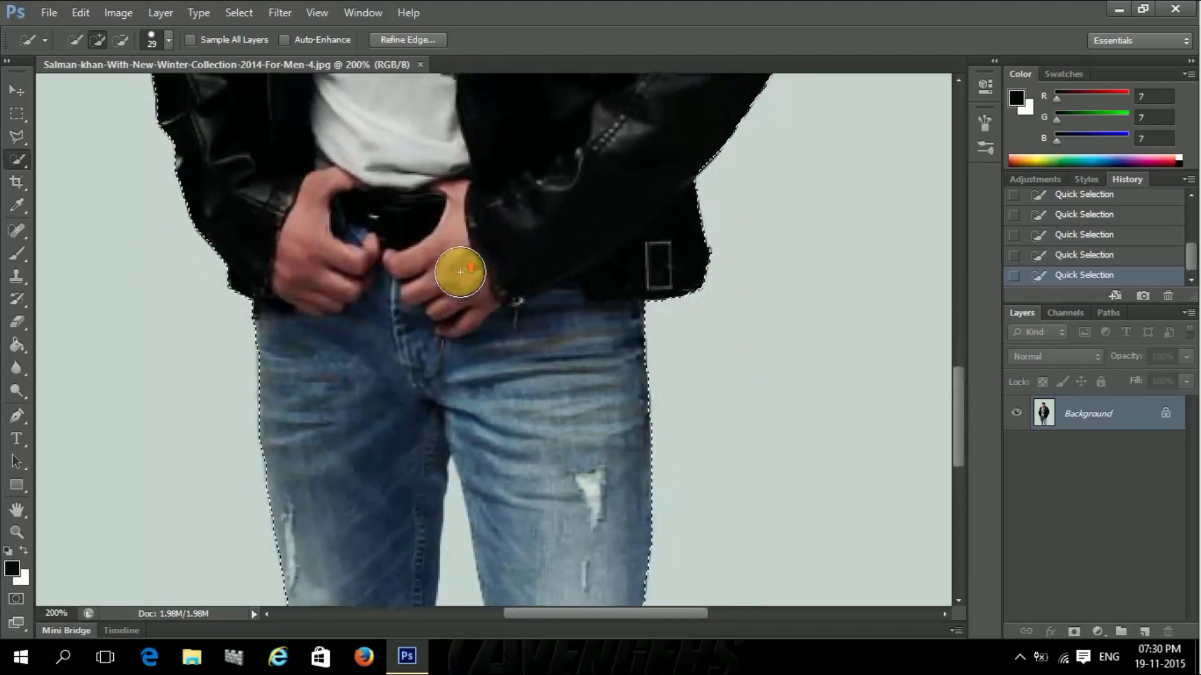
scroll(461, 272, up, 4)
scroll(460, 271, down, 1)
scroll(460, 272, down, 1)
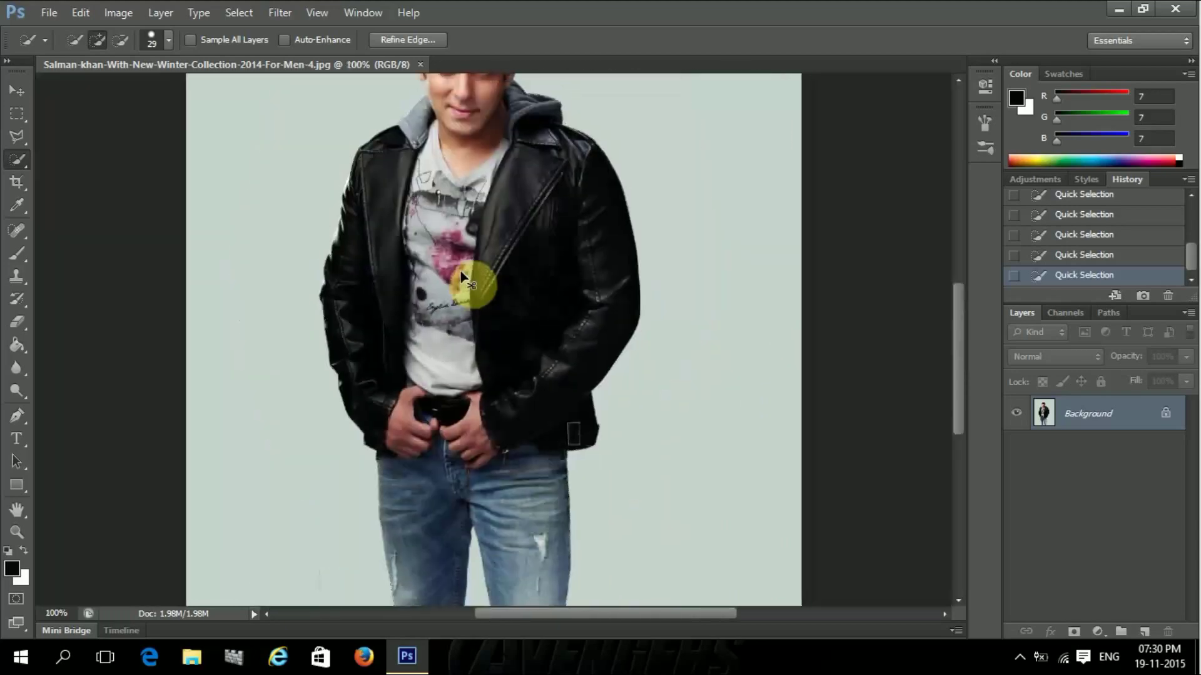
scroll(460, 272, down, 1)
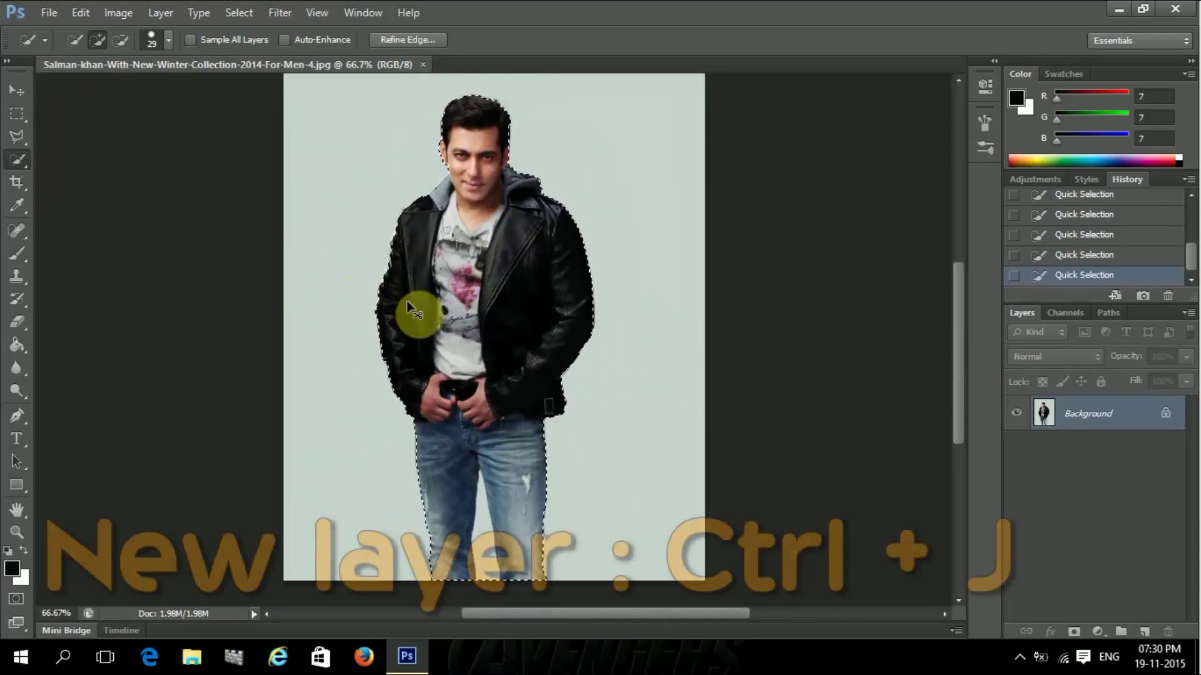
- Copy the selected man onto Layer 1, then make Background the active layer
key(ctrl+j)
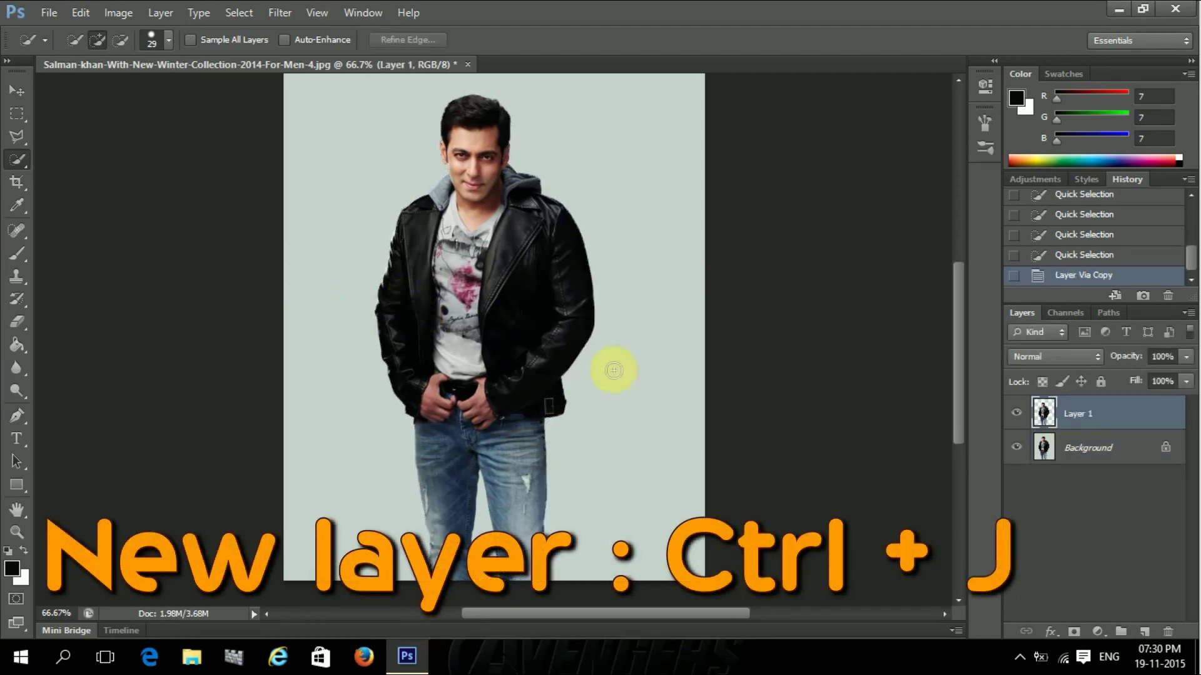
right_click(757, 449)
click(1032, 416)
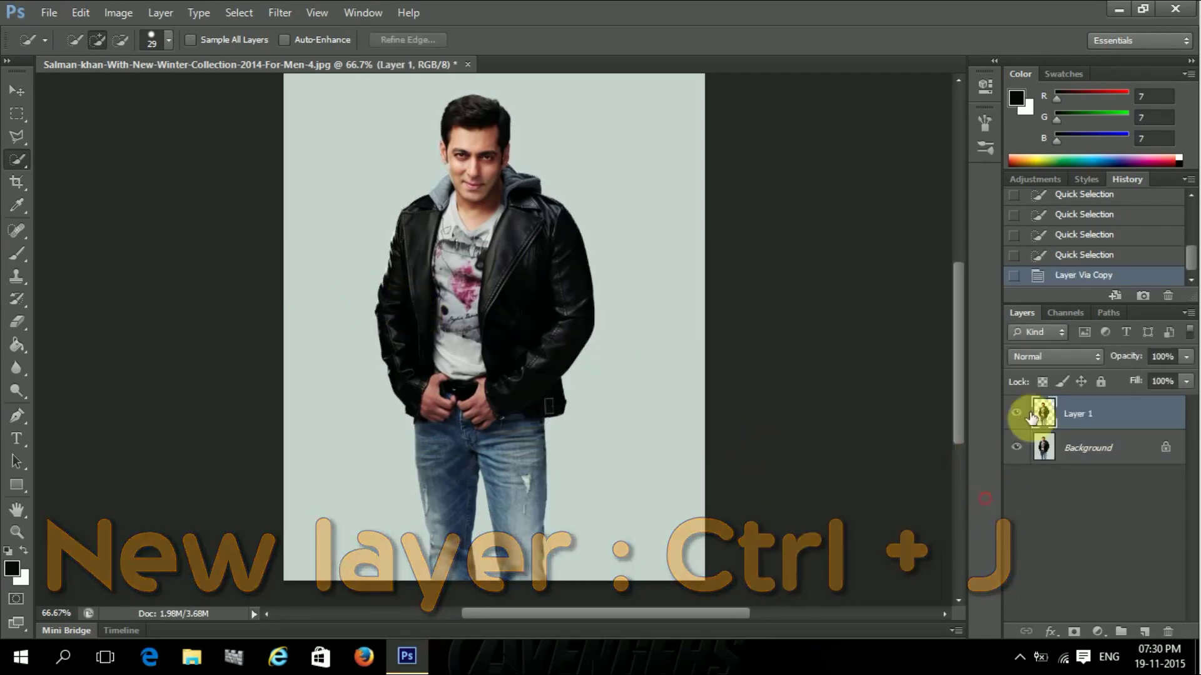
click(1016, 448)
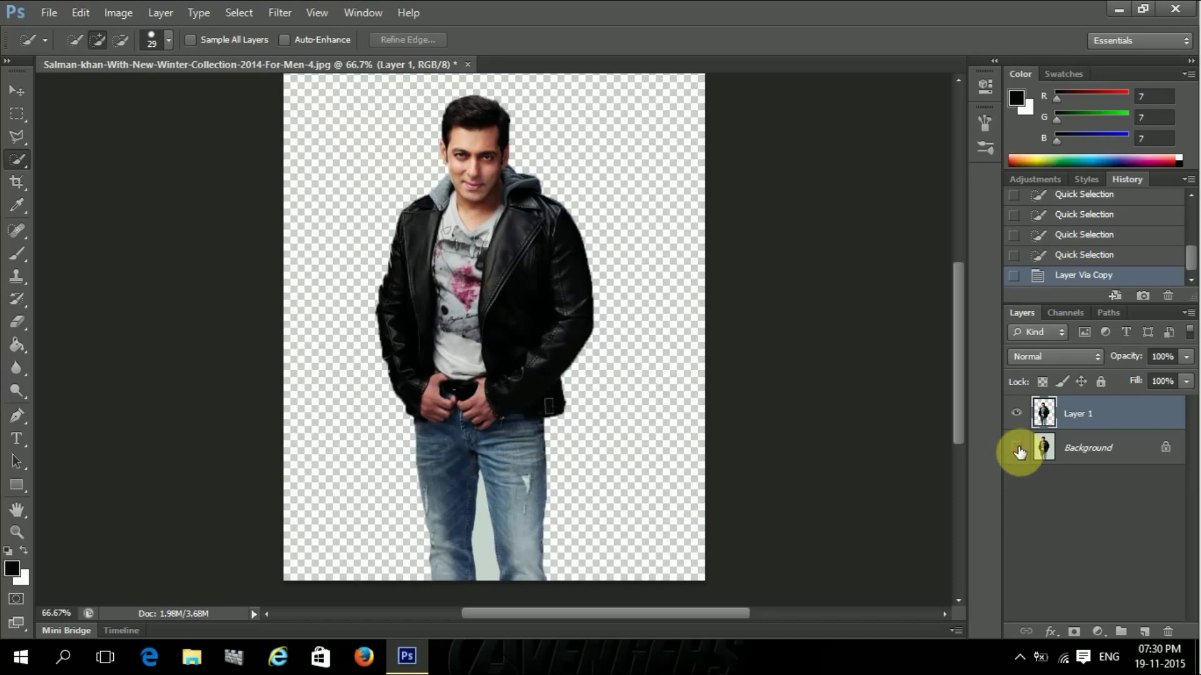
click(1017, 448)
click(1075, 449)
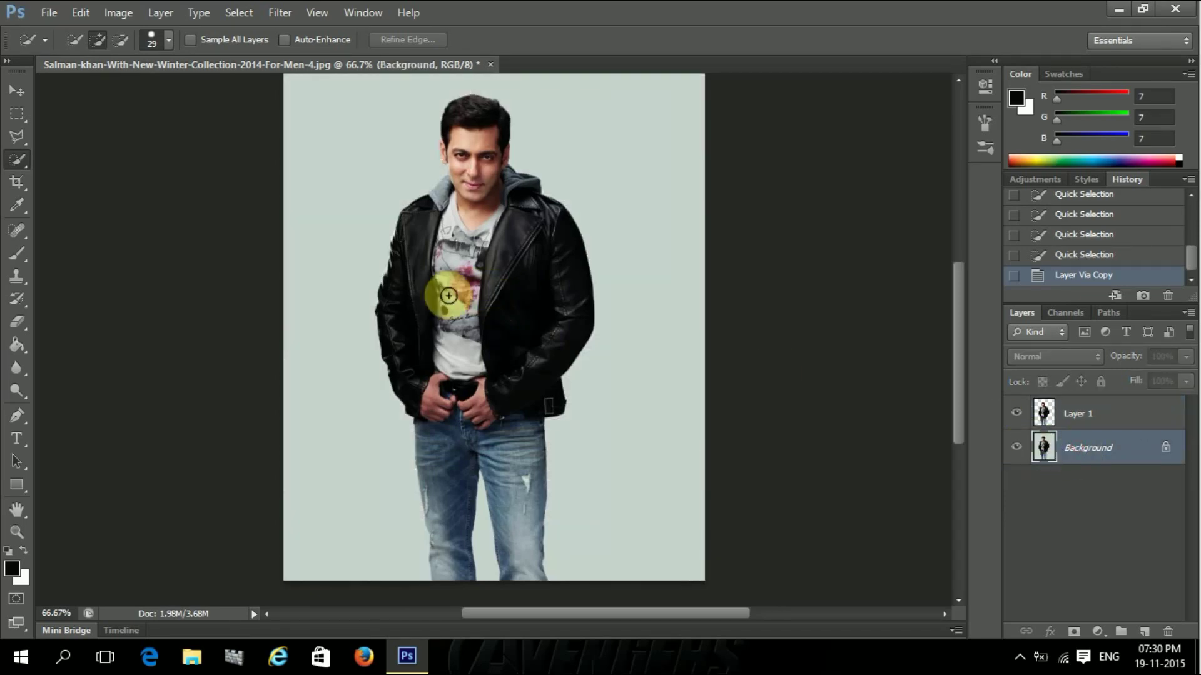
- Draw a loose Polygonal Lasso outline around the man, head to jeans
click(17, 141)
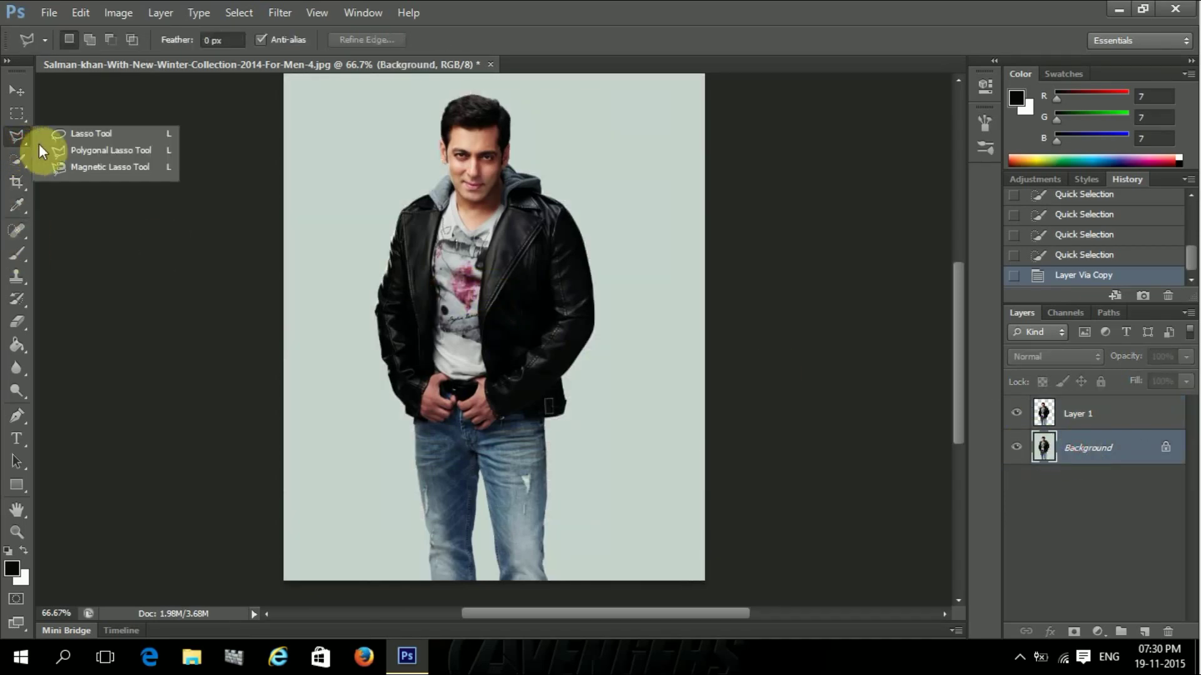
click(85, 150)
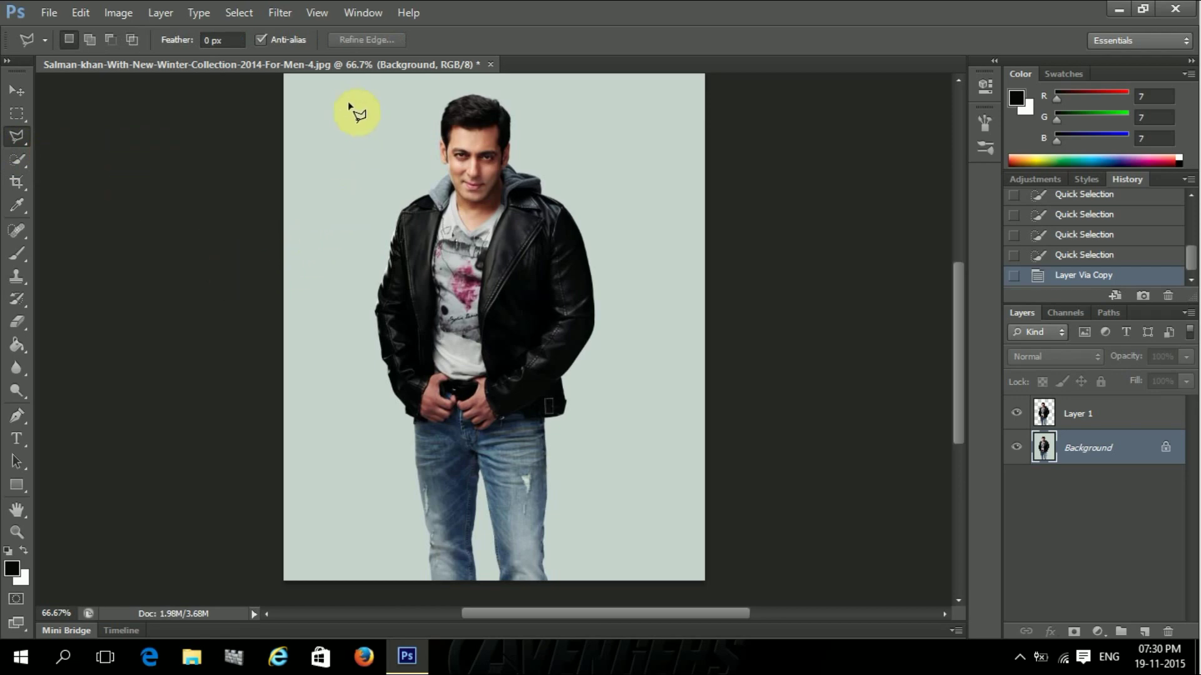
click(441, 88)
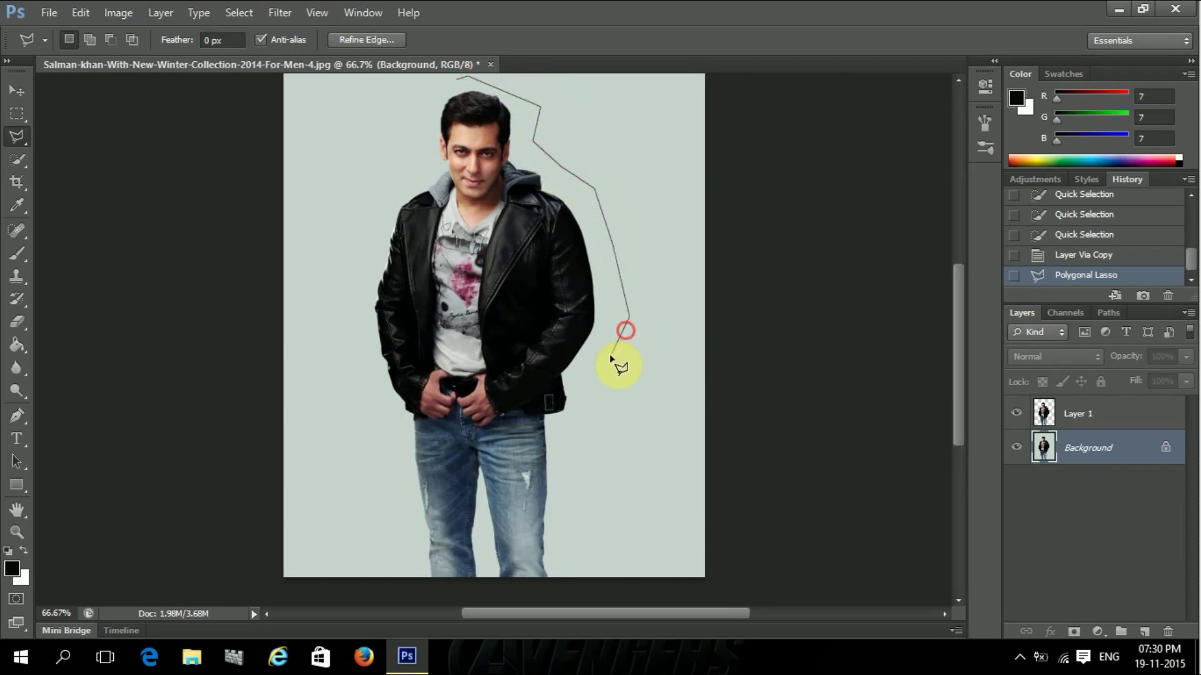
click(569, 600)
click(522, 600)
click(444, 553)
click(394, 538)
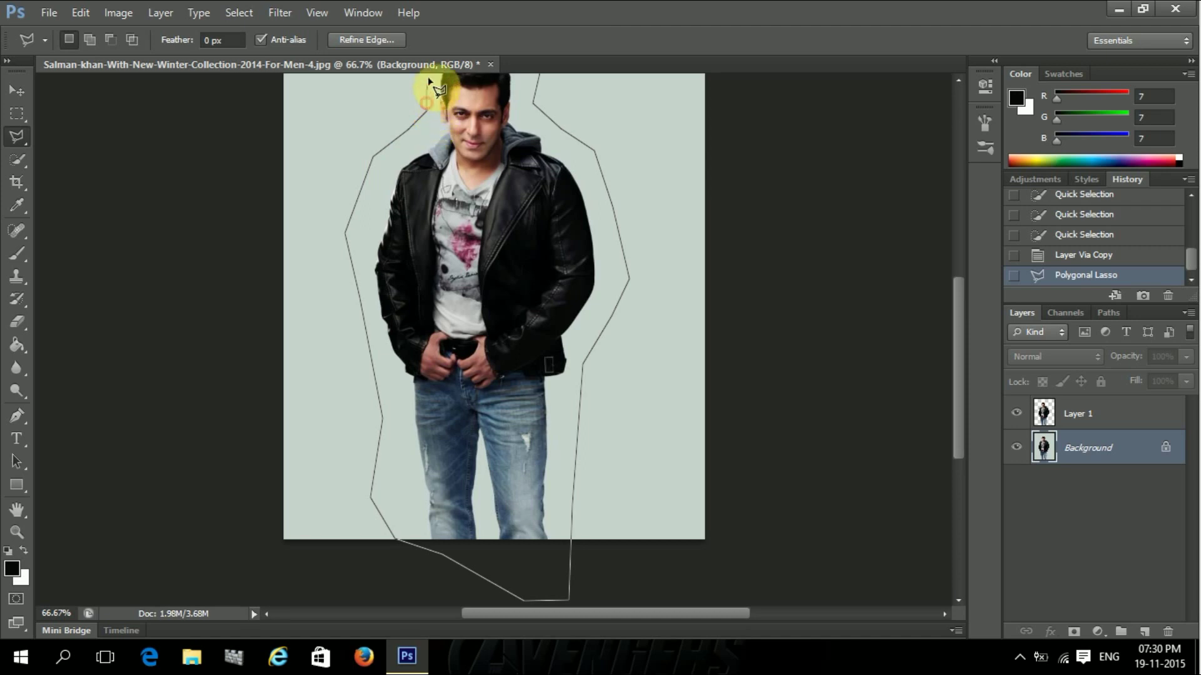
click(462, 84)
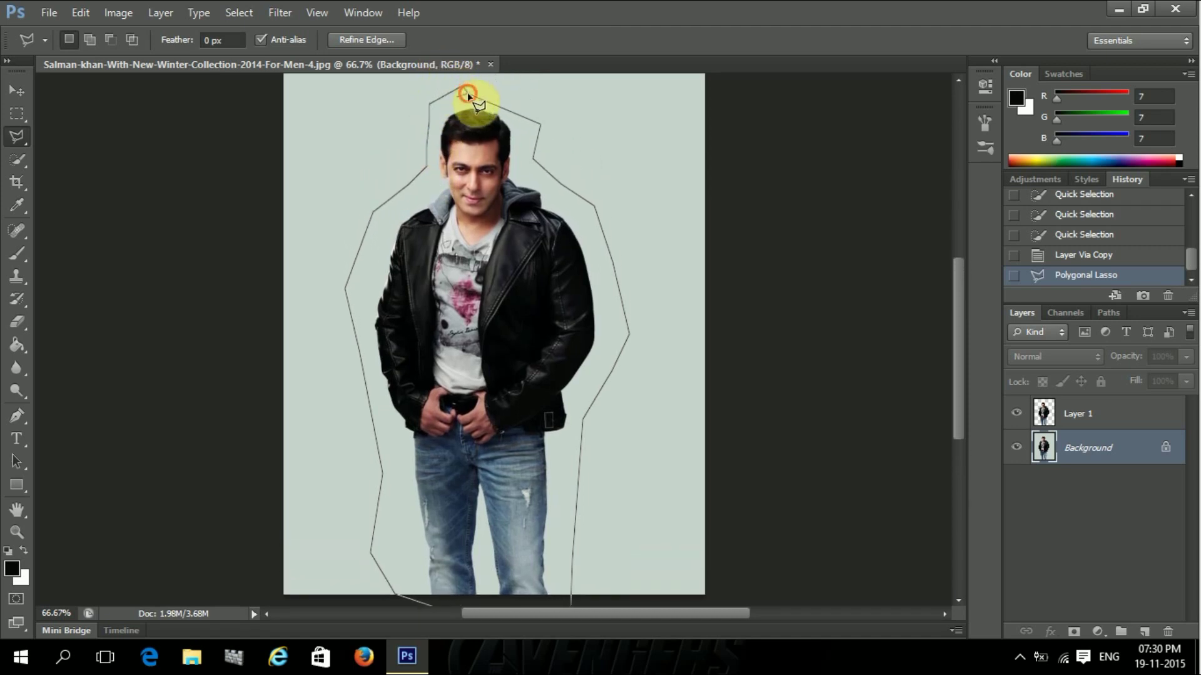
click(469, 96)
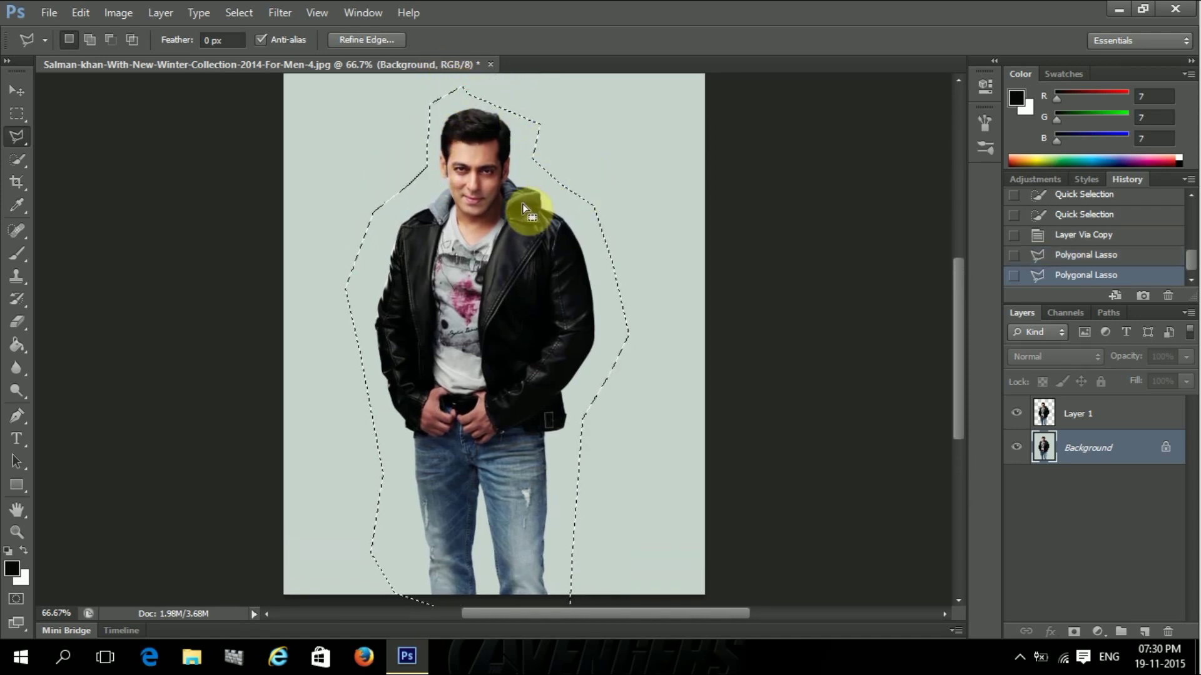
- Content-Aware Fill the lasso selection to erase the man from the Background
key(Delete)
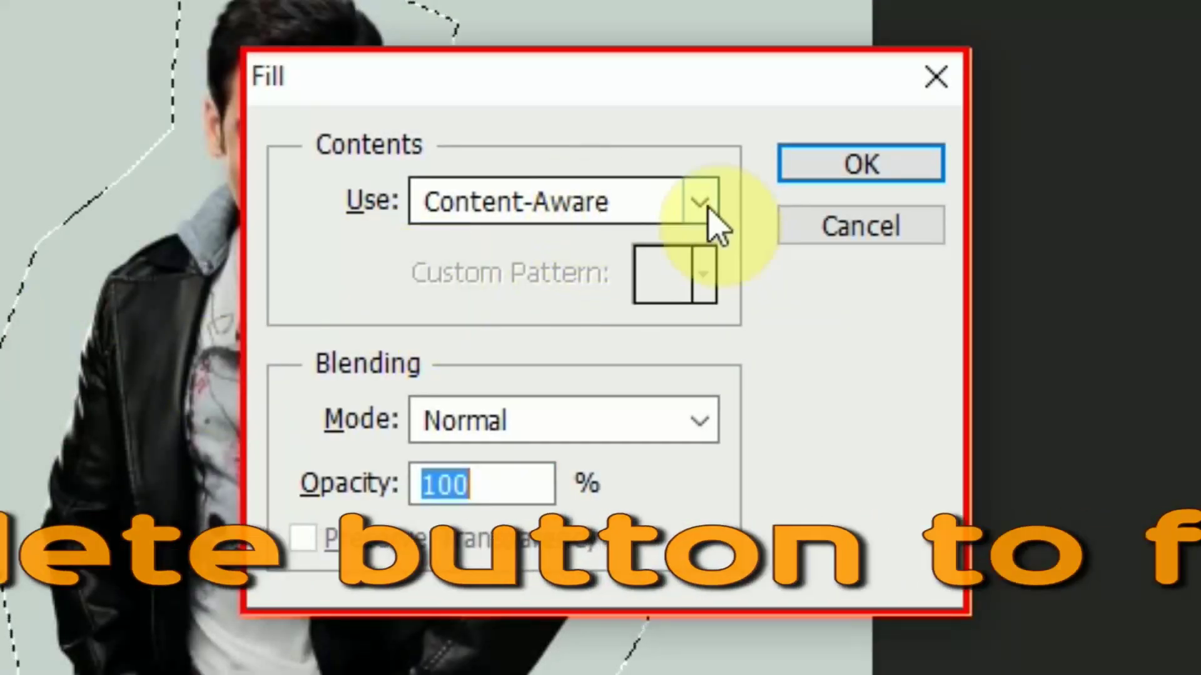
click(701, 203)
click(476, 389)
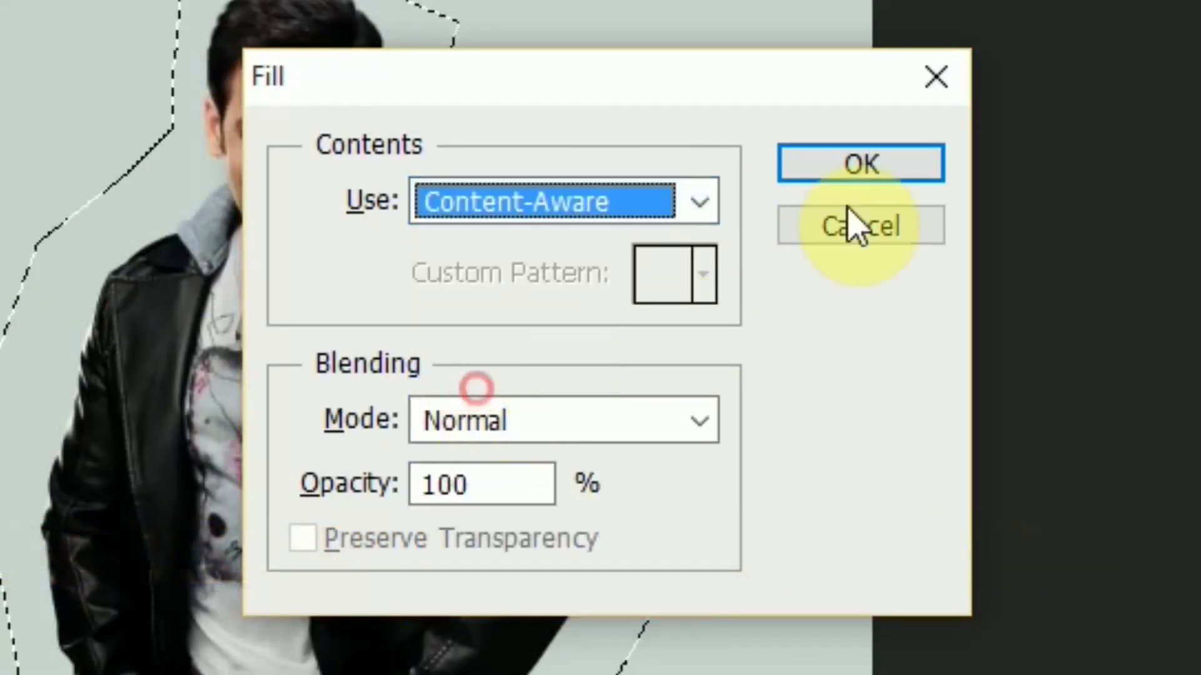
click(860, 164)
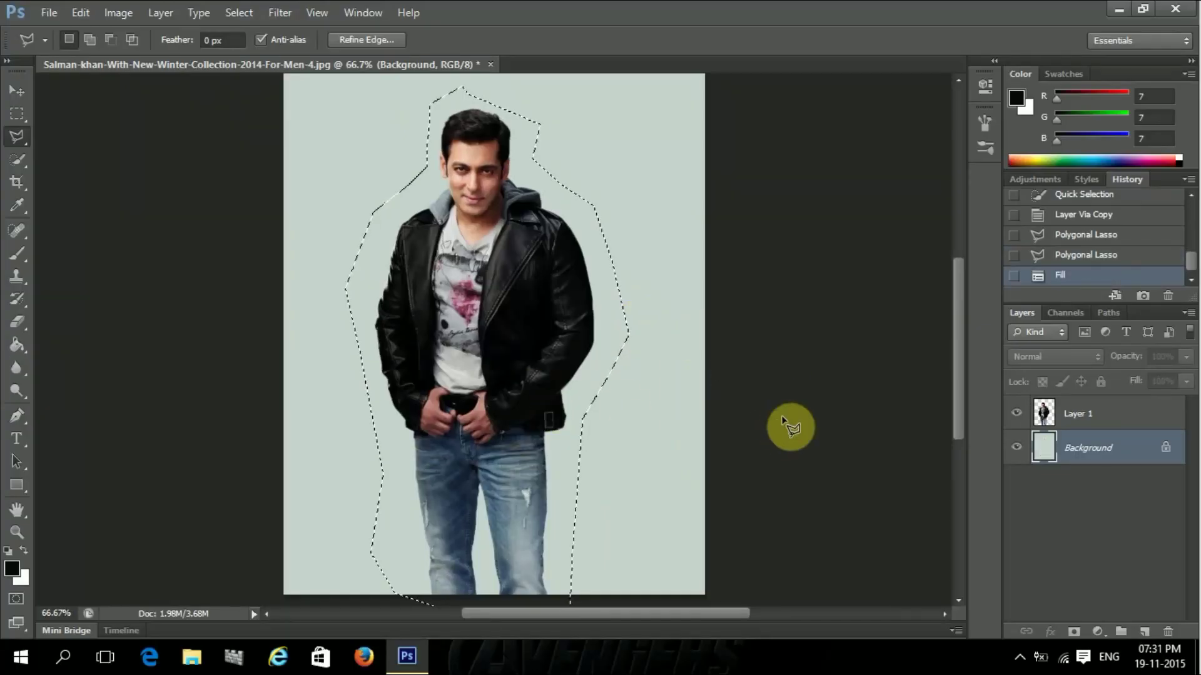
- Deselect, then make Layer 1 active and visible again
click(1016, 413)
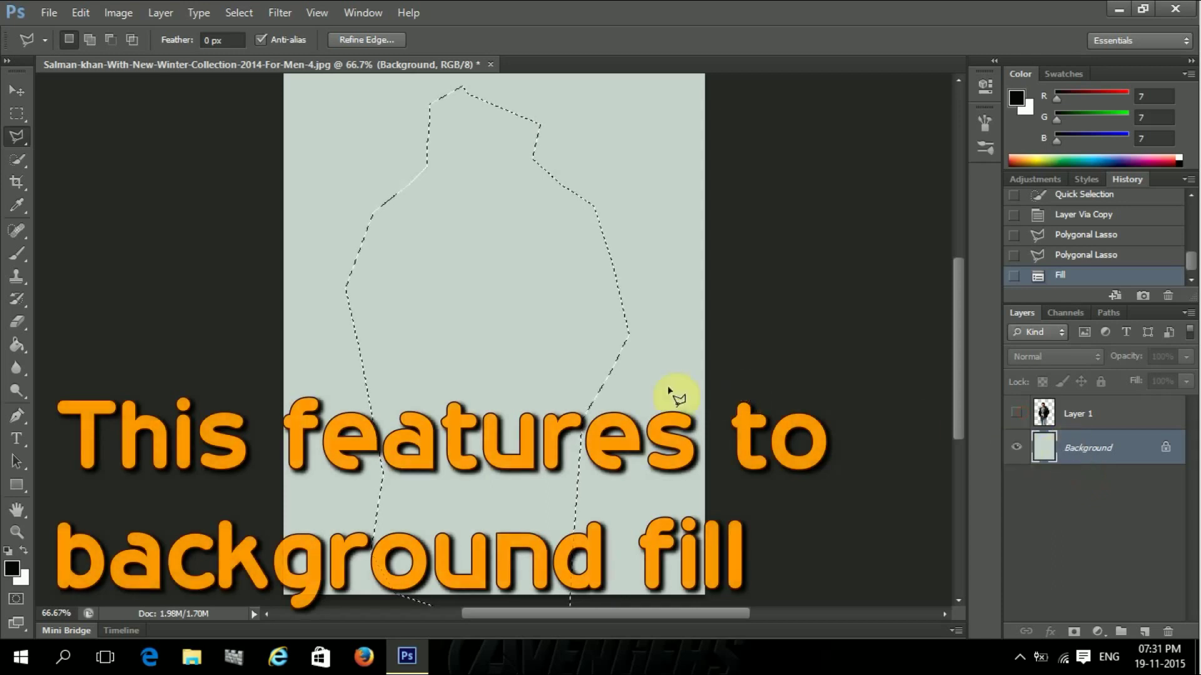
key(ctrl+d)
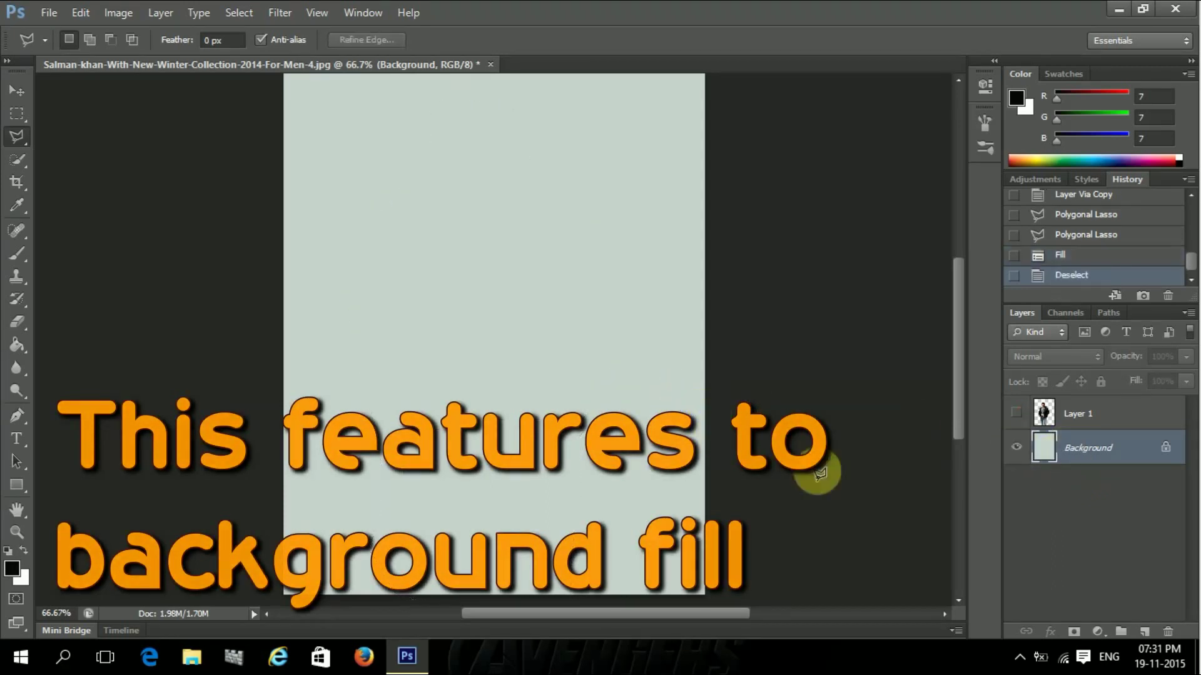
click(1077, 413)
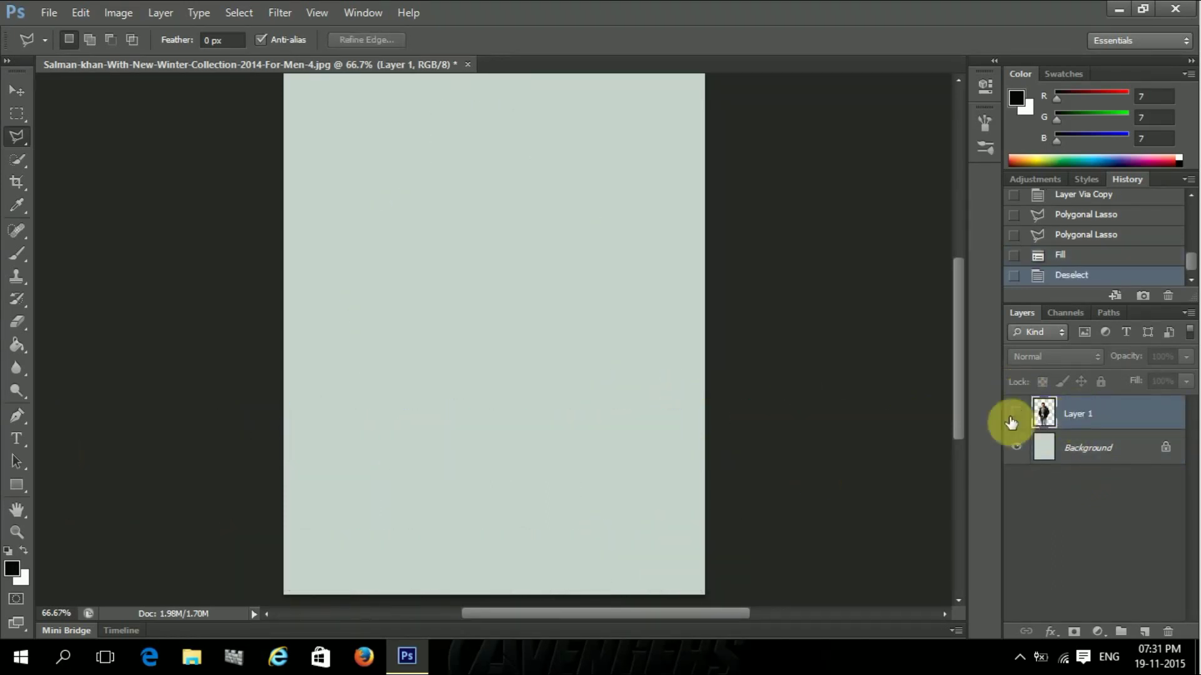
click(1014, 419)
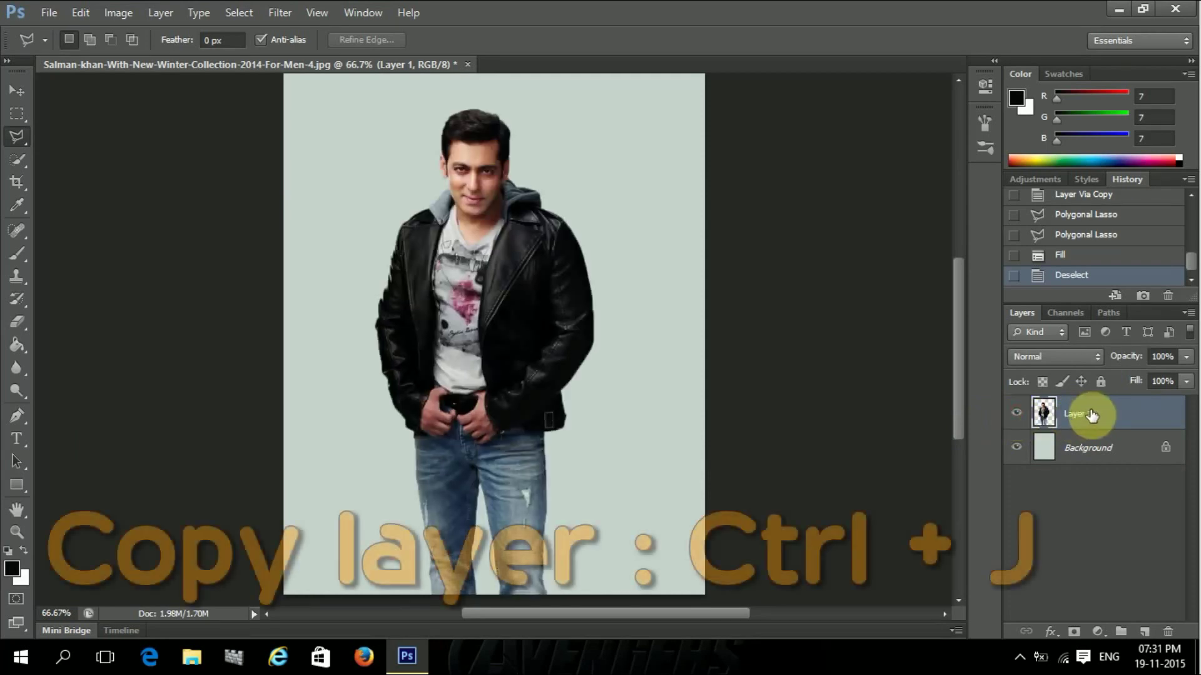
- Duplicate Layer 1 and, in Liquify, push the hair out to the right
key(ctrl+j)
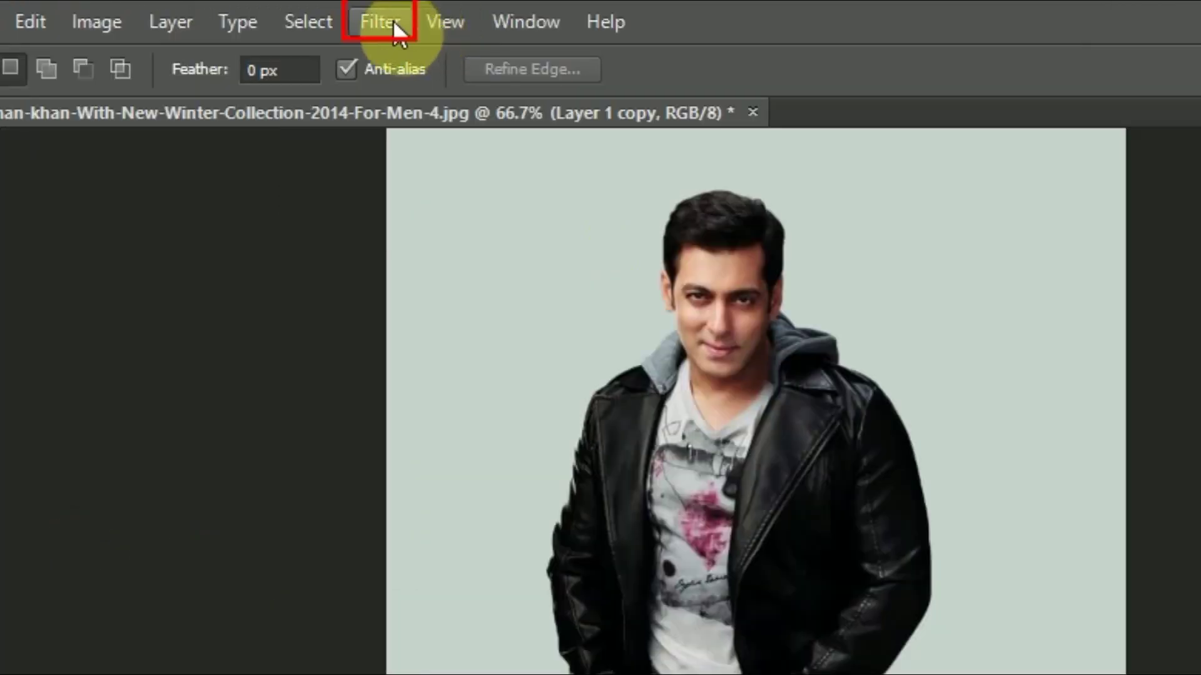
click(281, 13)
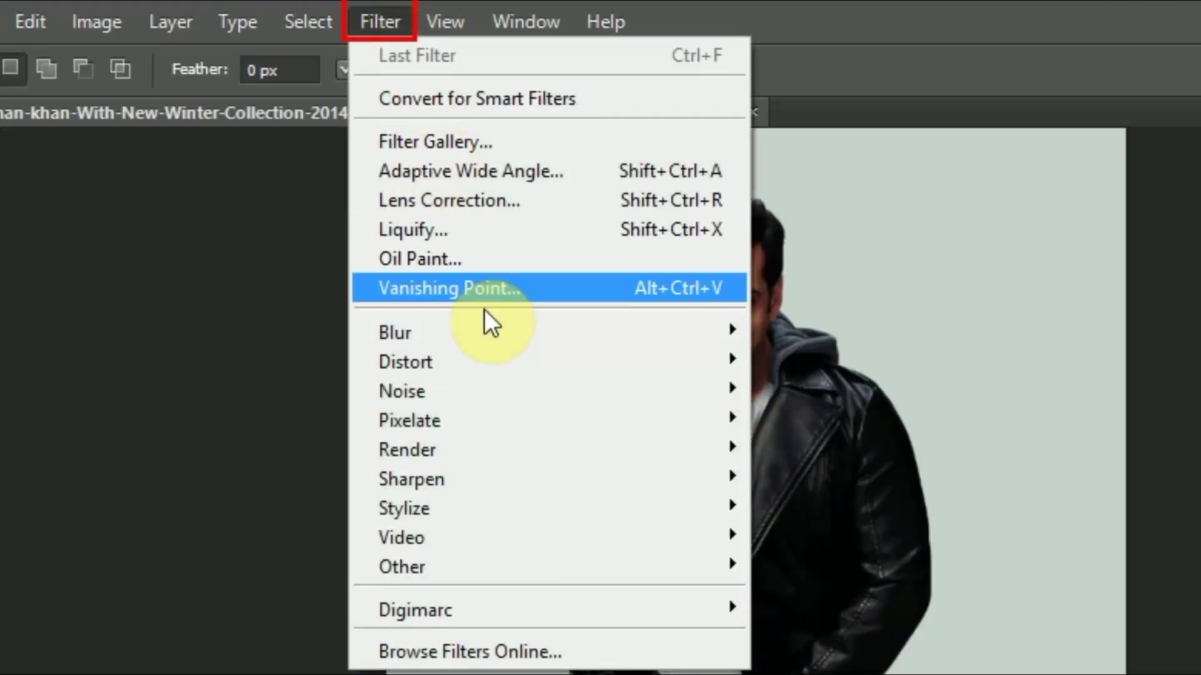
click(422, 230)
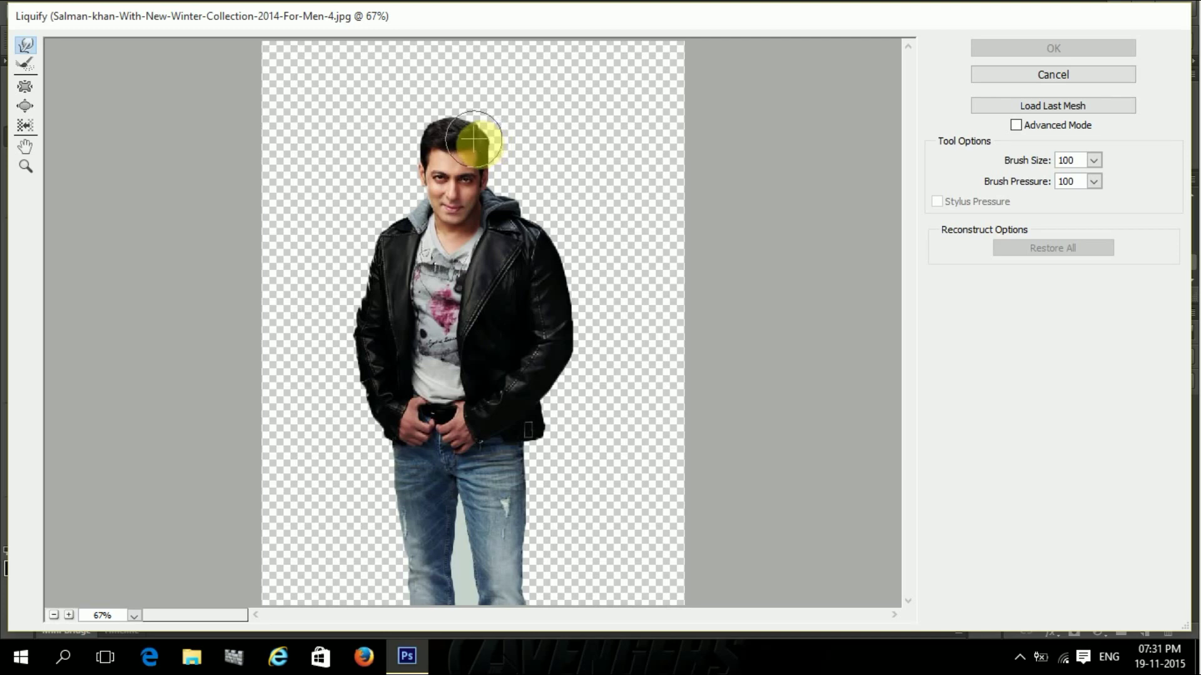
drag(473, 139, 570, 129)
mouse_move(492, 169)
mouse_down()
mouse_move(533, 166)
mouse_move(528, 235)
mouse_move(703, 193)
mouse_move(682, 219)
mouse_up()
- Stretch the jacket's right side and shoulder outward into long spikes
drag(554, 298, 606, 338)
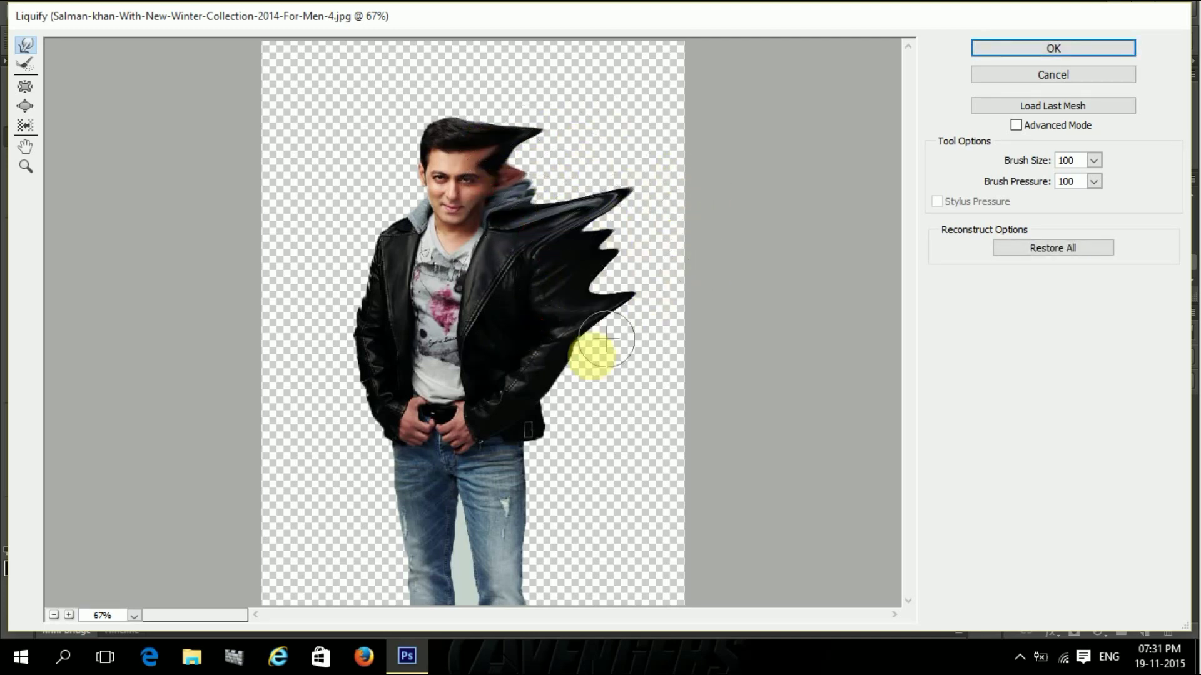
drag(549, 392, 705, 332)
drag(558, 327, 644, 255)
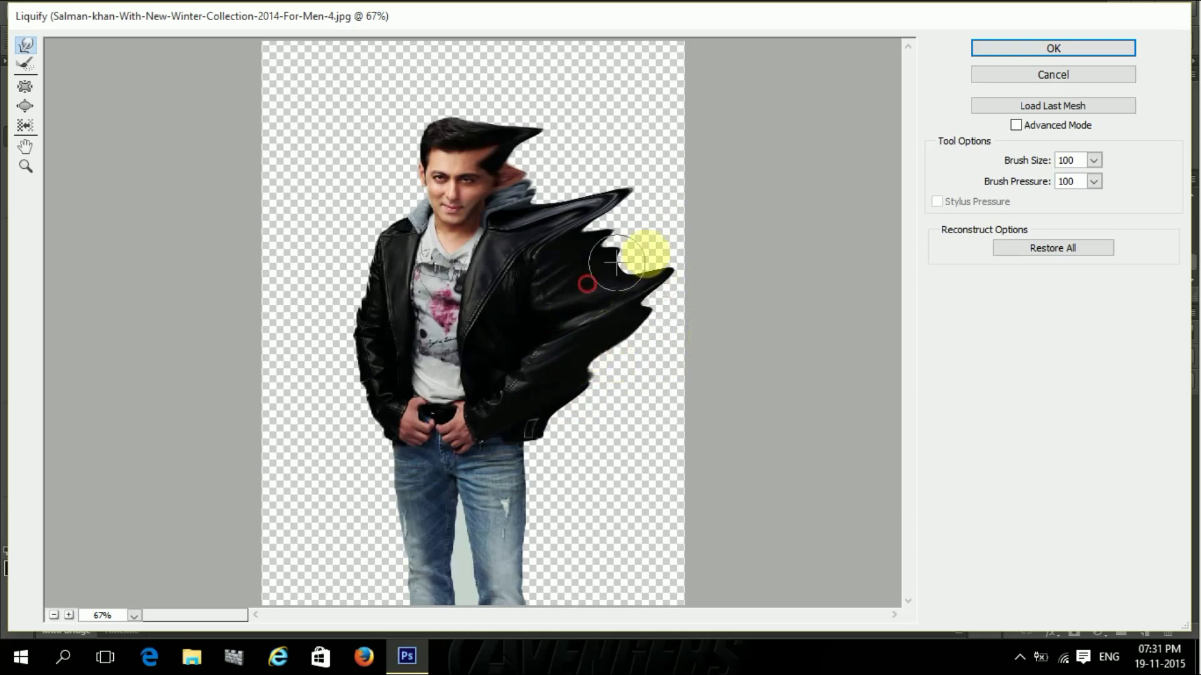
drag(557, 256, 668, 202)
drag(602, 348, 696, 348)
mouse_move(551, 438)
mouse_down()
mouse_move(635, 402)
mouse_move(625, 407)
mouse_up()
- Smear the jeans and hair further right, then apply the Liquify warp
mouse_move(523, 515)
mouse_down()
mouse_move(555, 490)
mouse_move(561, 544)
mouse_up()
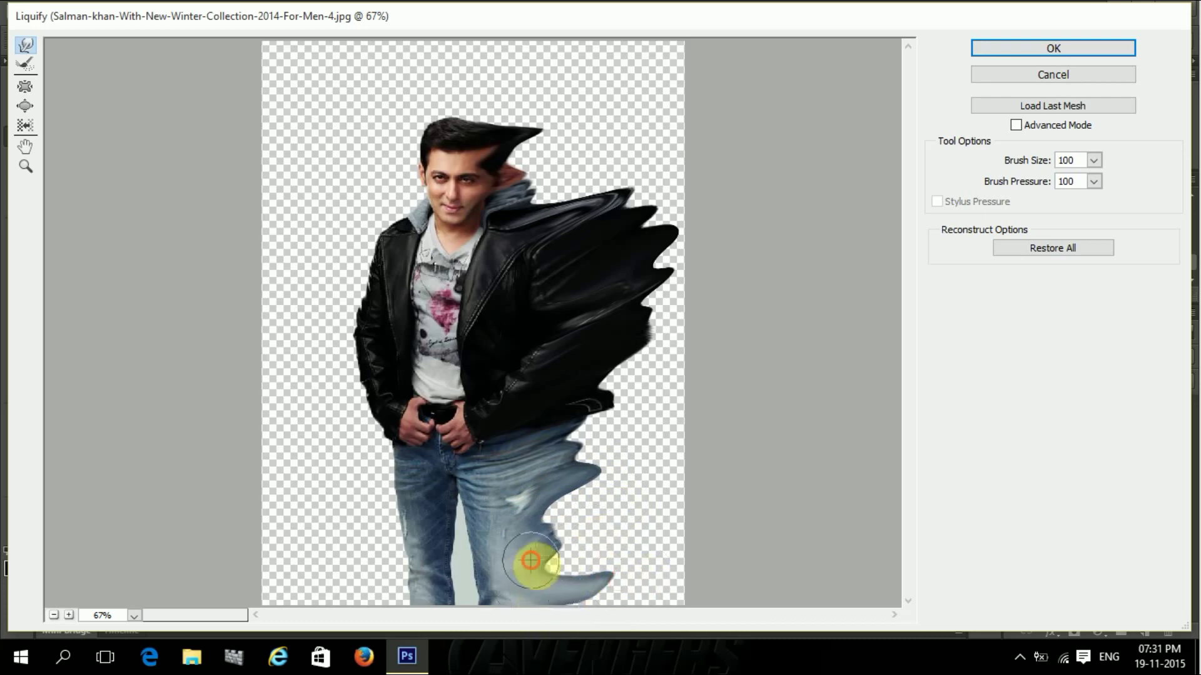
drag(544, 586, 630, 554)
mouse_move(565, 536)
mouse_down()
mouse_move(651, 410)
mouse_move(574, 383)
mouse_move(539, 490)
mouse_move(586, 449)
mouse_move(631, 462)
mouse_move(678, 408)
mouse_up()
mouse_move(523, 168)
mouse_down()
mouse_move(590, 113)
mouse_move(544, 200)
mouse_move(549, 187)
mouse_move(693, 202)
mouse_move(775, 283)
mouse_up()
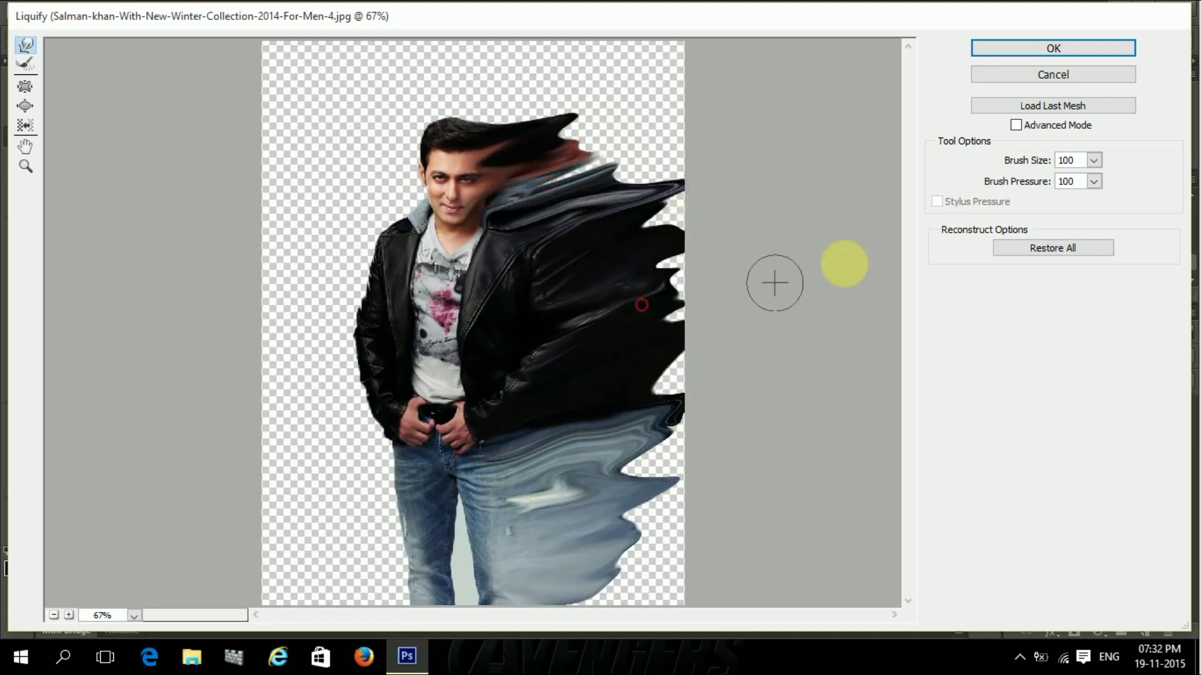
click(1010, 54)
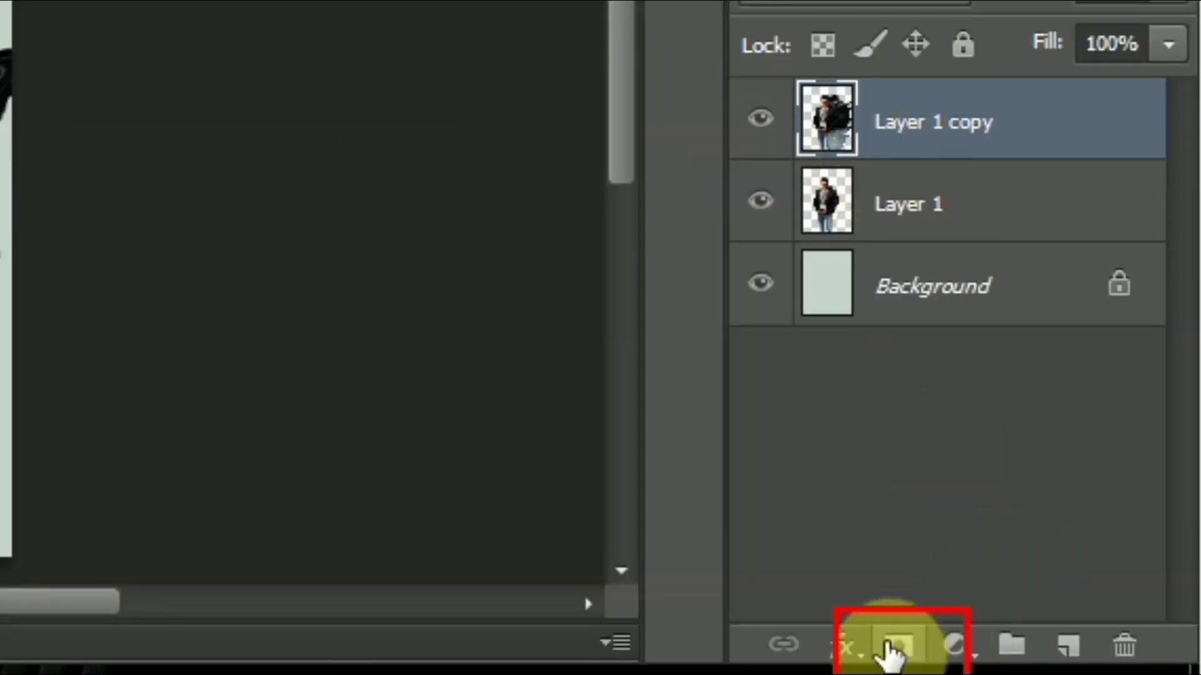
- Add layer masks to Layer 1 copy and Layer 1, inverting the copy's mask to black
click(893, 651)
click(898, 203)
click(894, 649)
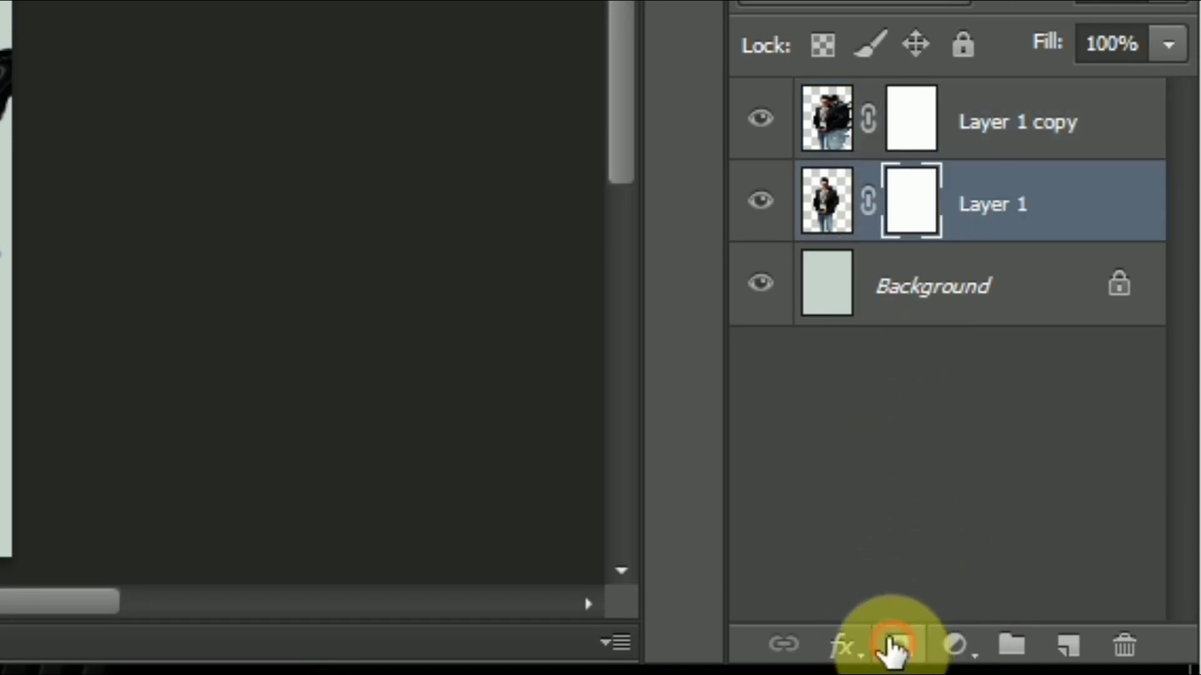
click(920, 122)
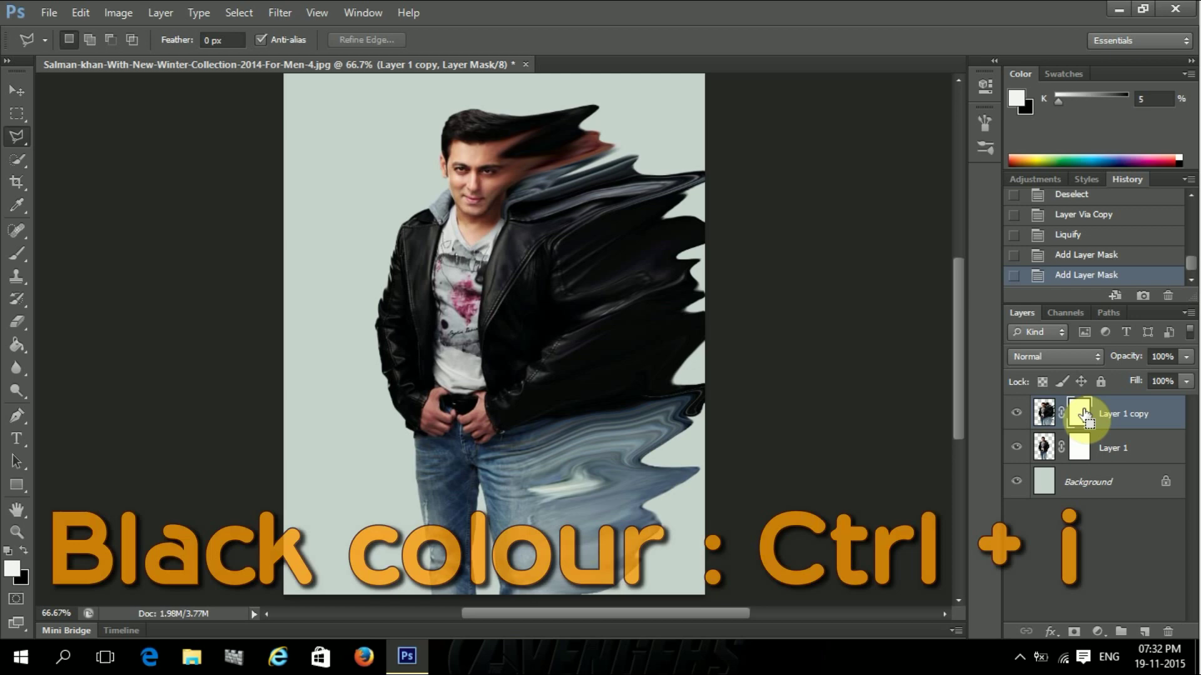
key(ctrl+i)
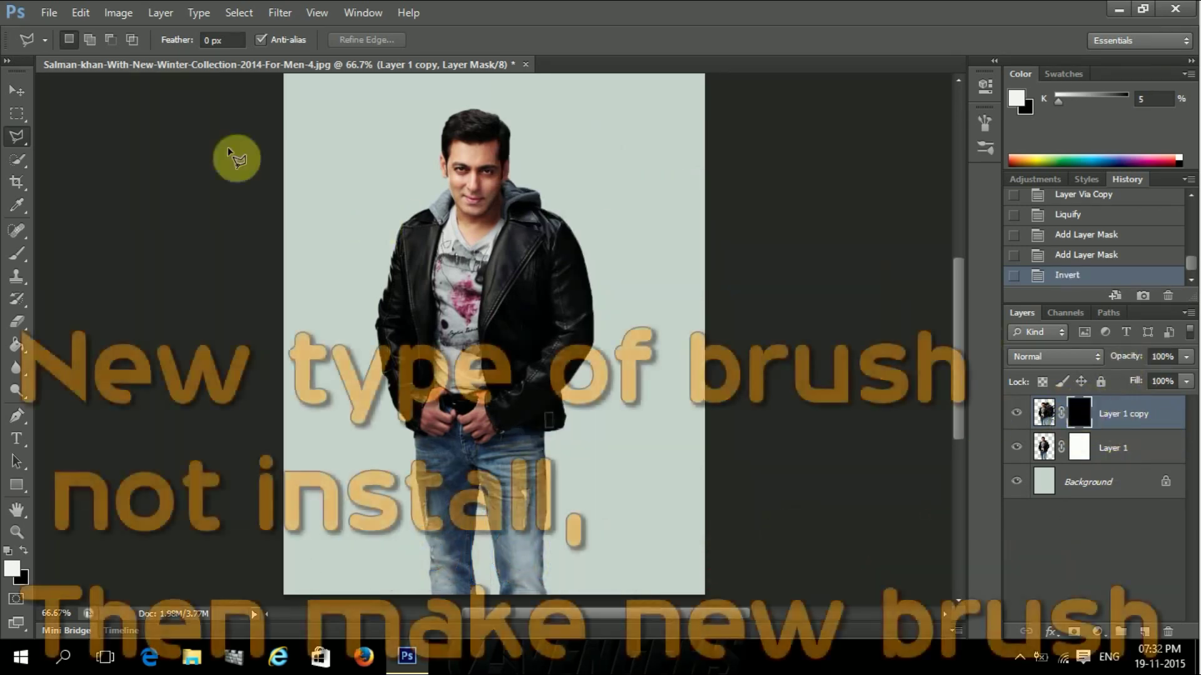
- Marquee a small square right of the head on the Background layer
click(15, 119)
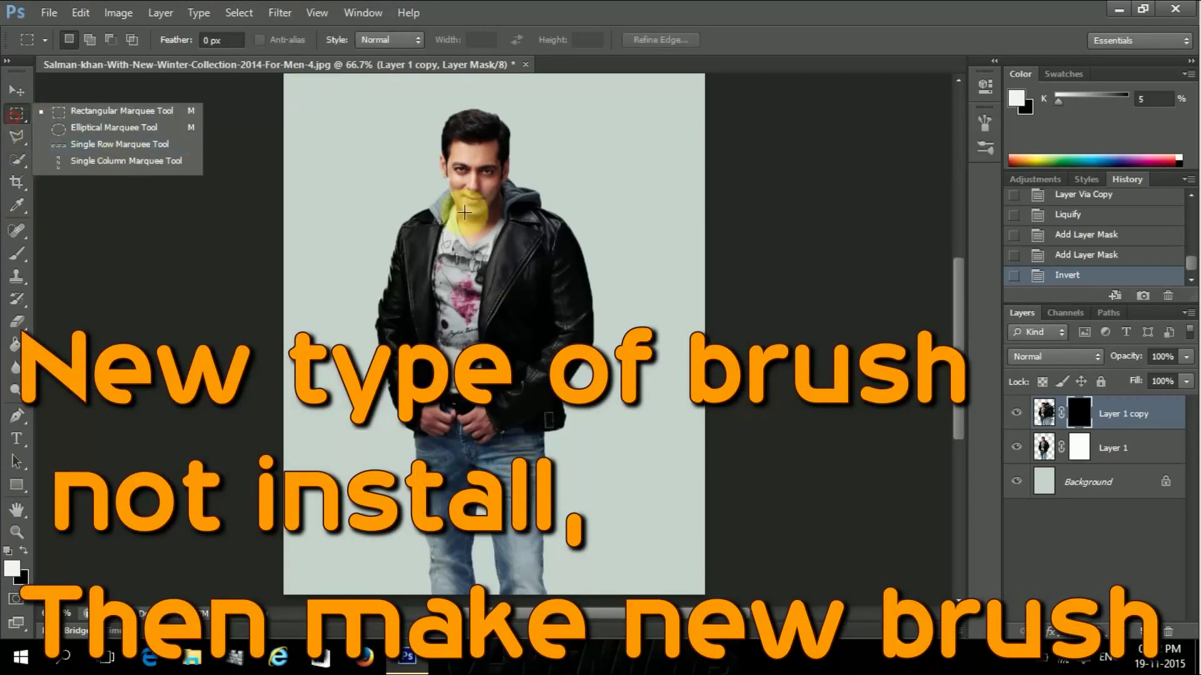
click(1092, 482)
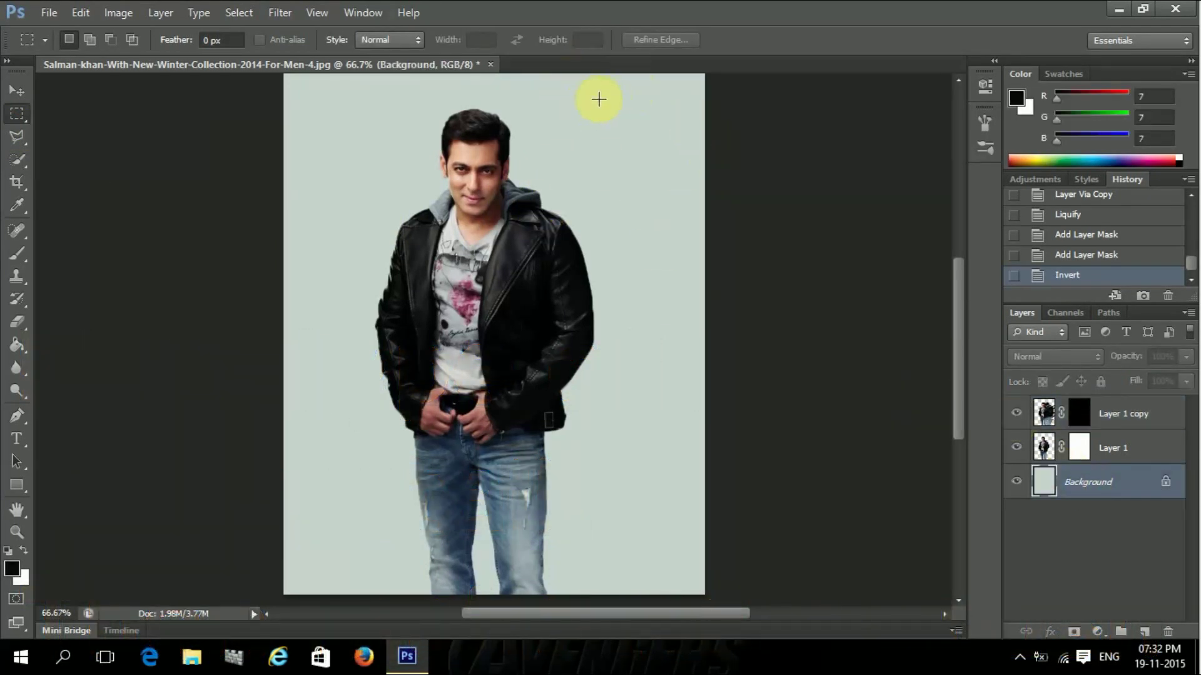
drag(619, 125, 639, 142)
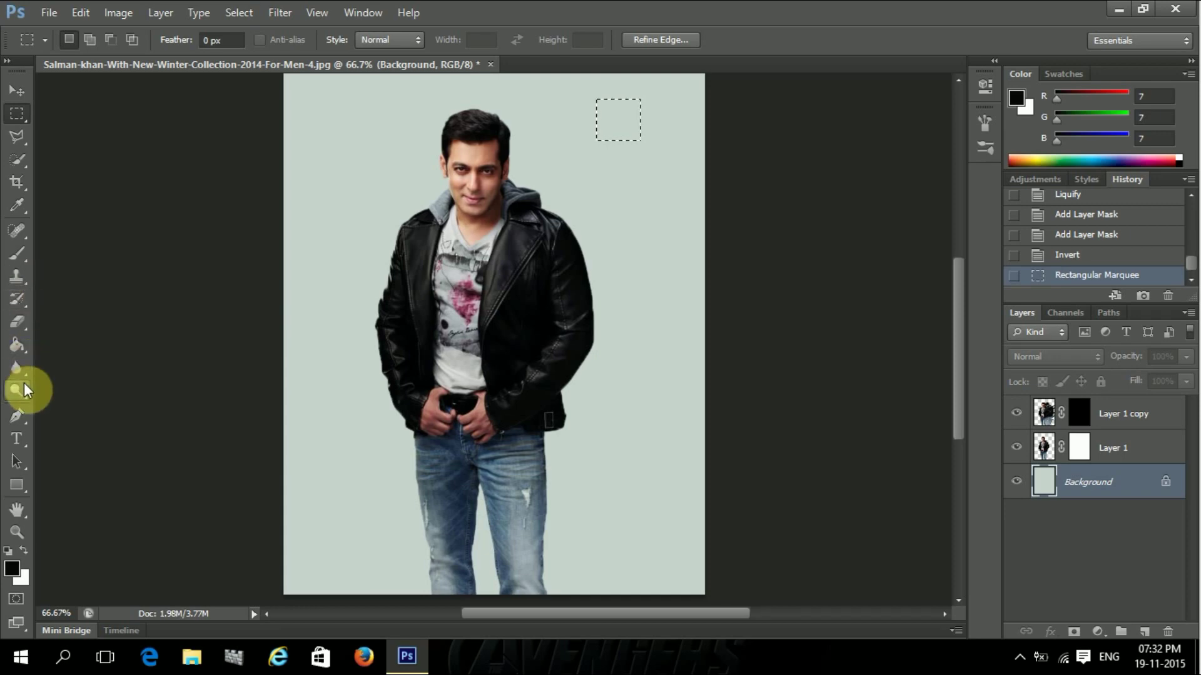
- Fill the square black, define it as brush preset 'My brush', then undo the fill
drag(18, 354, 83, 362)
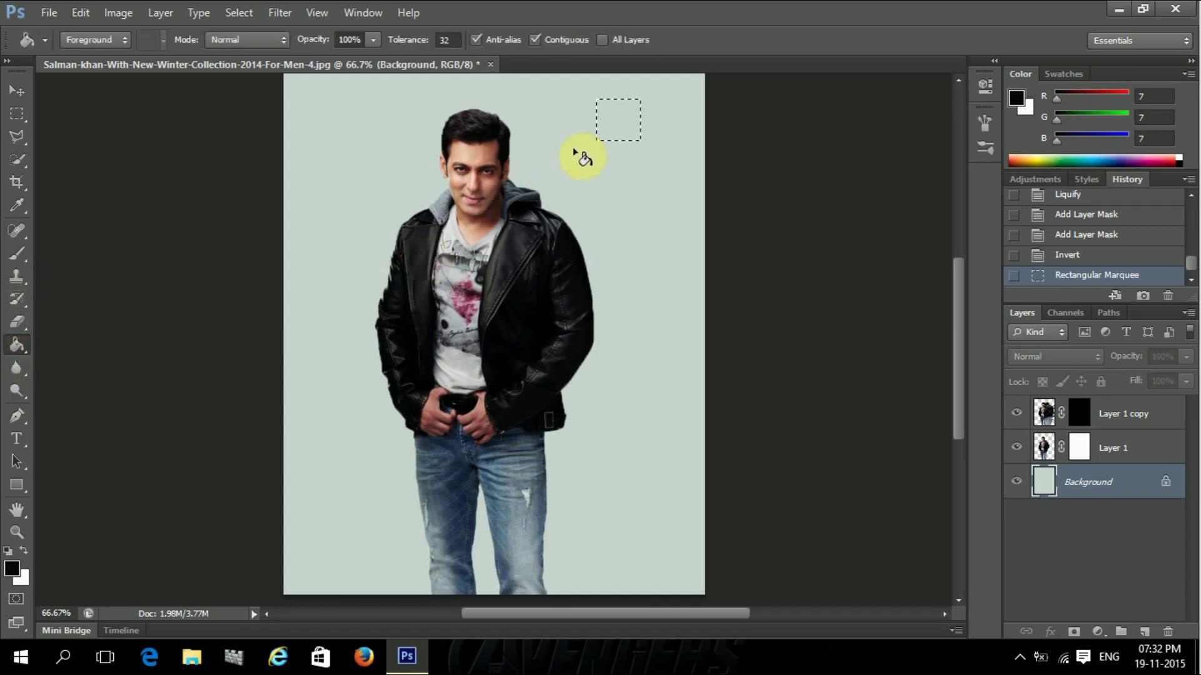
click(616, 128)
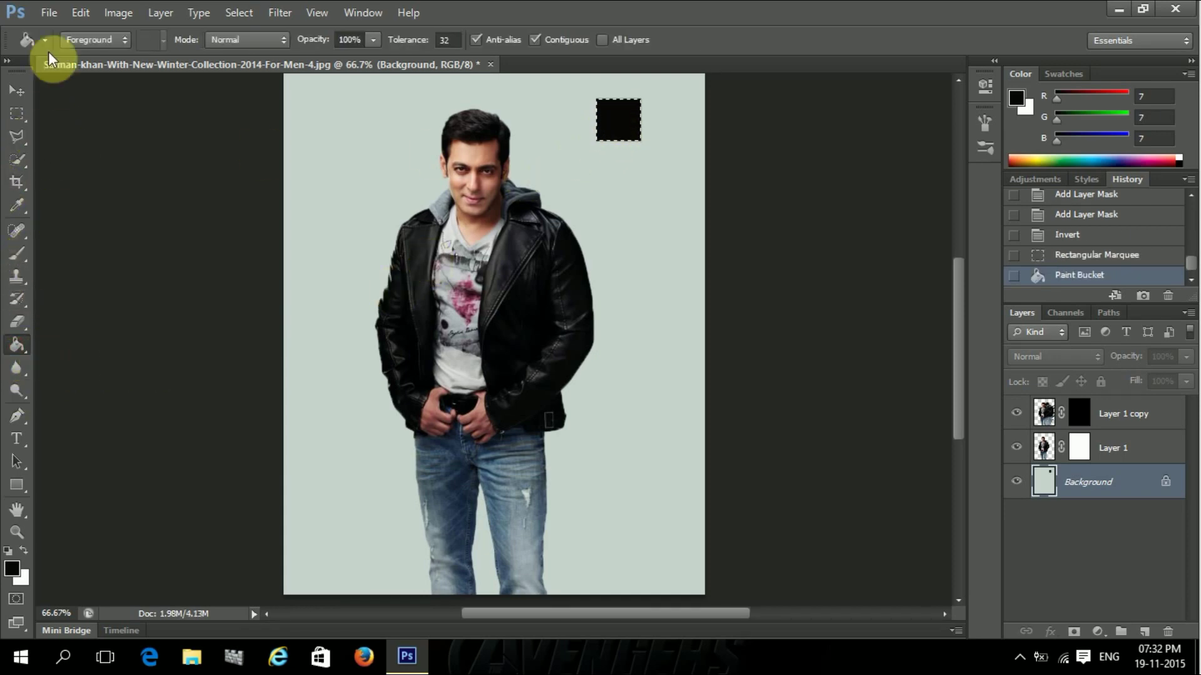
click(81, 14)
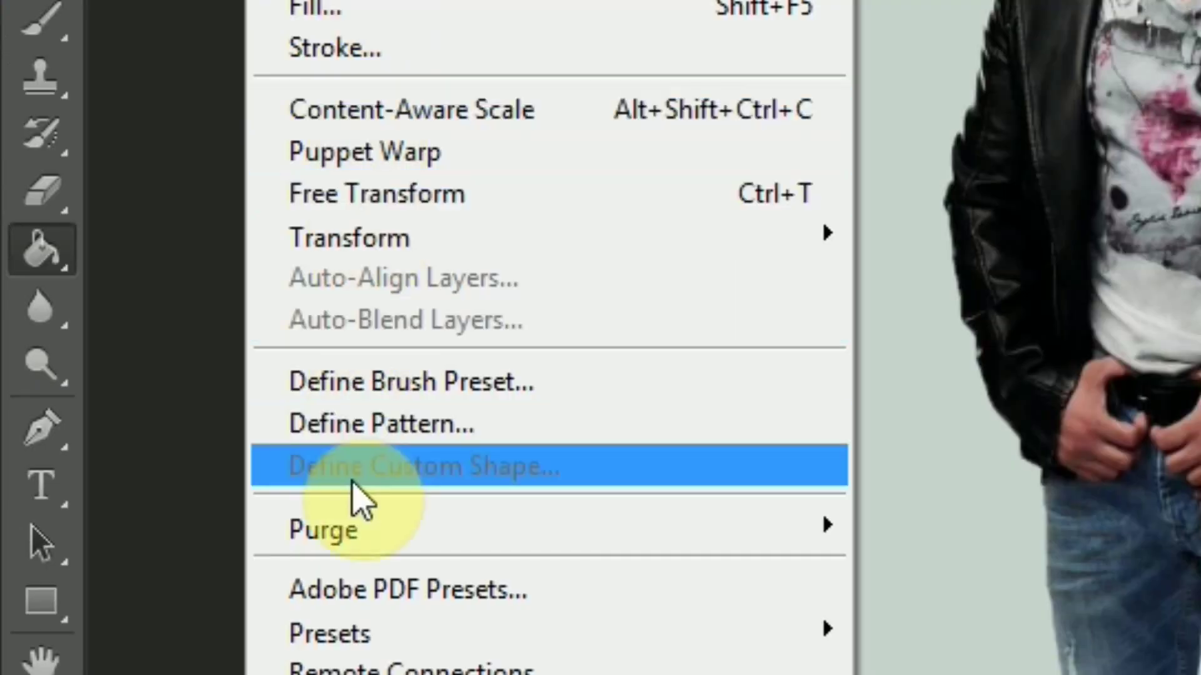
click(457, 394)
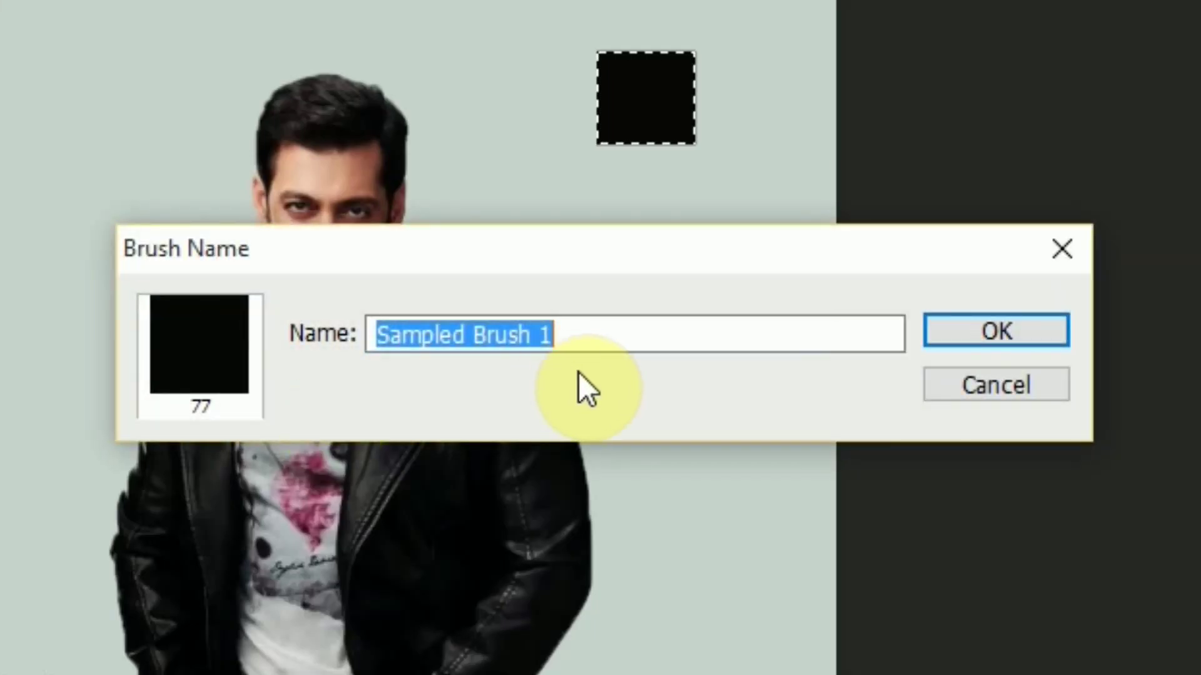
text(My brush)
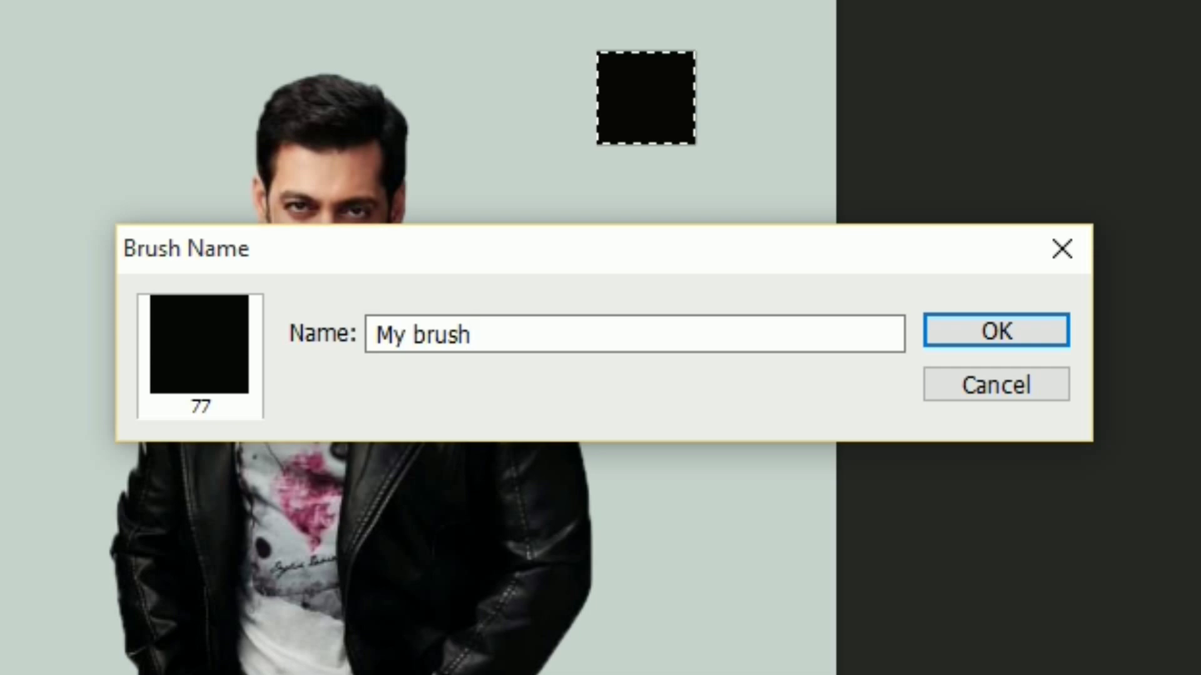
click(1055, 332)
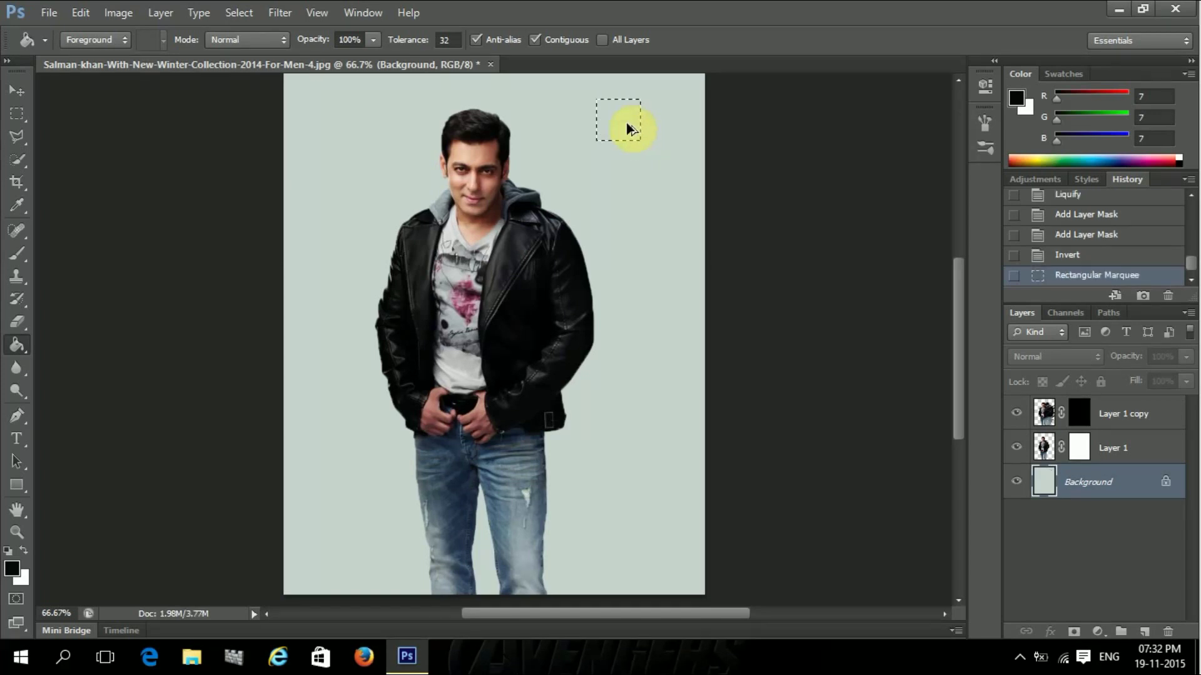
key(ctrl+z)
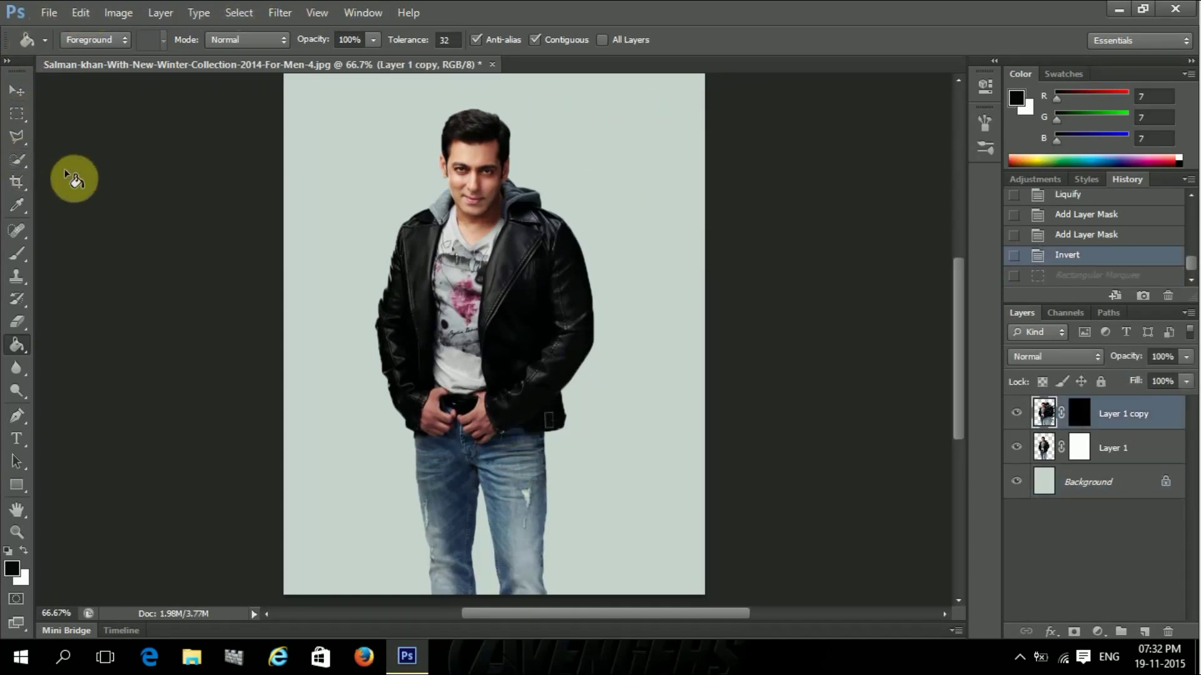
- Target Layer 1 copy's mask and load the 77 px square My brush preset
click(1080, 417)
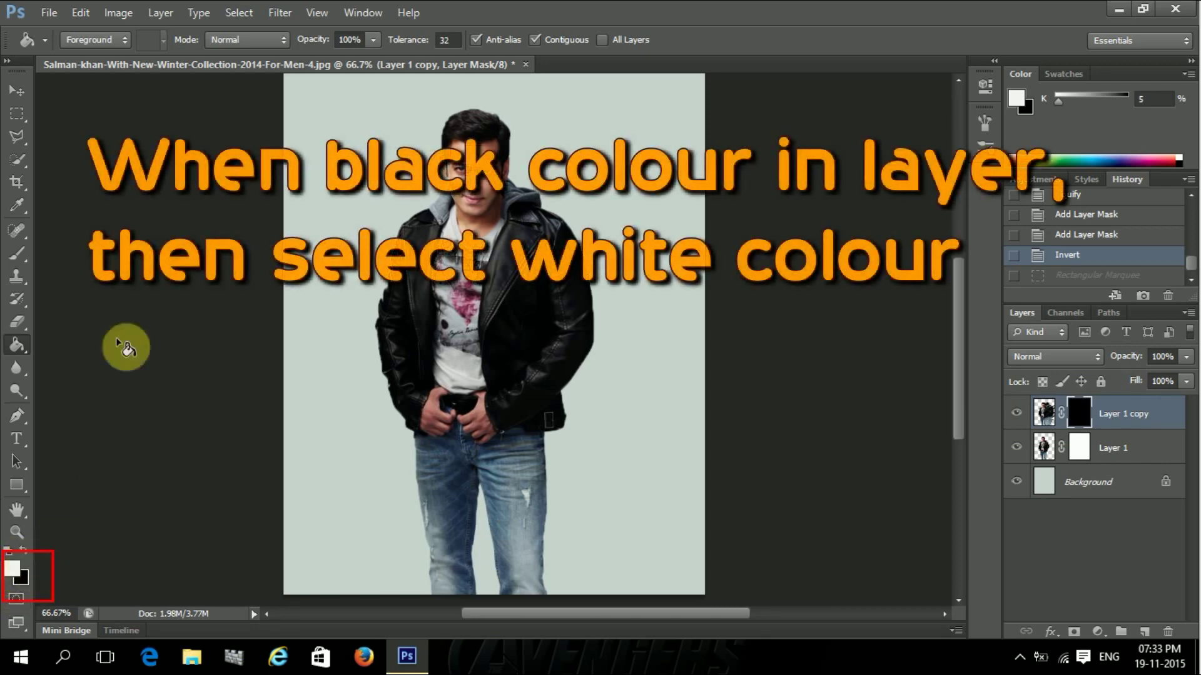
right_click(18, 253)
click(89, 249)
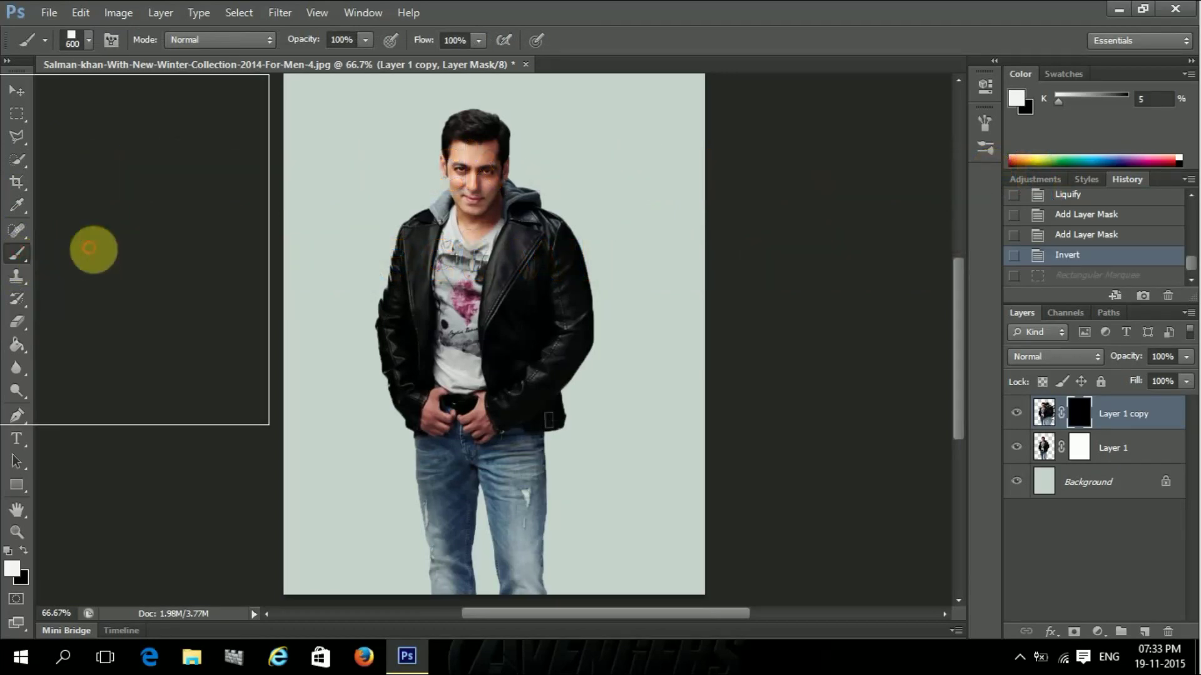
click(112, 39)
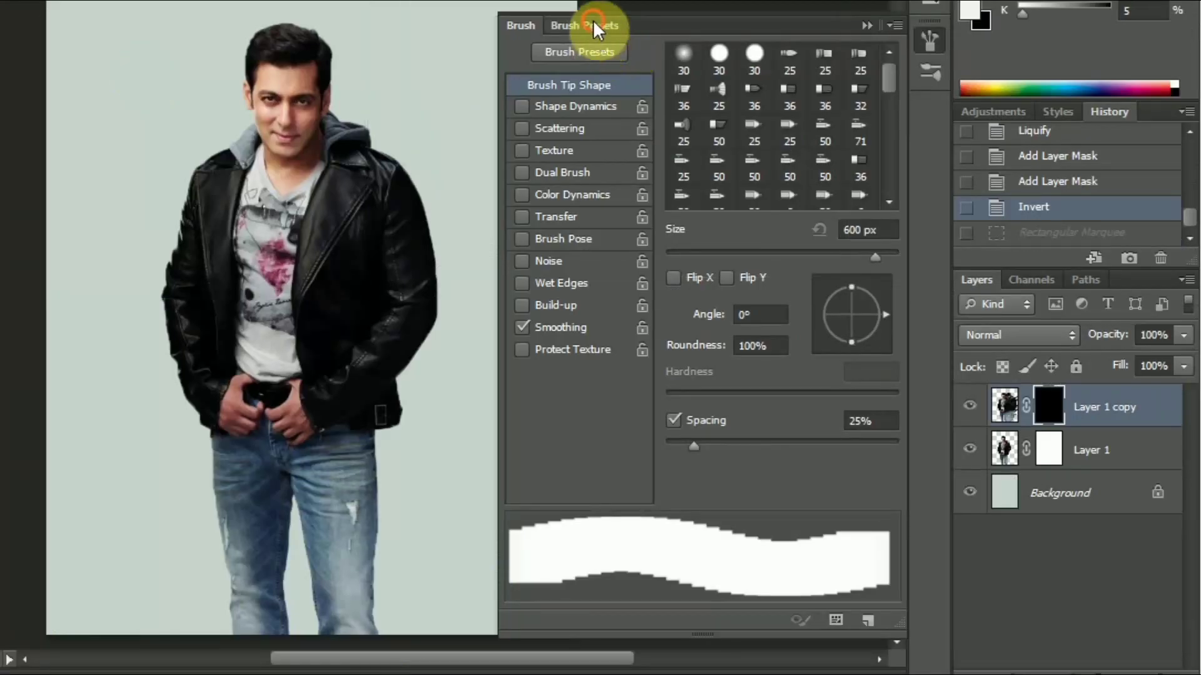
click(594, 25)
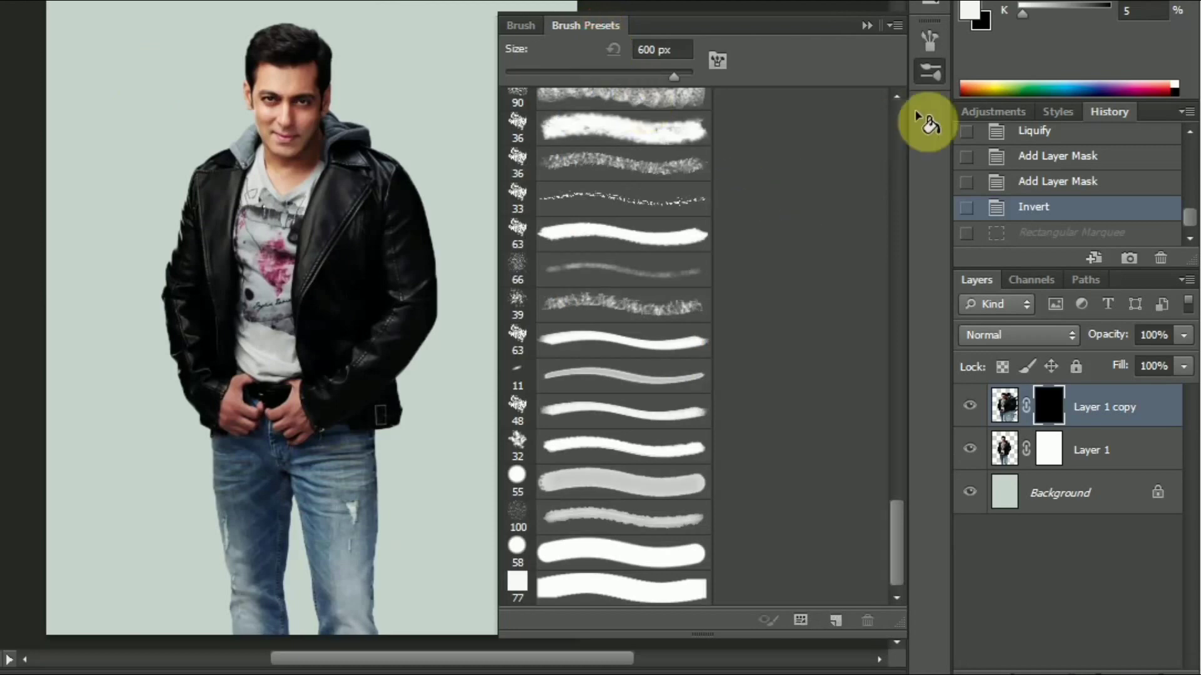
click(577, 586)
double_click(580, 584)
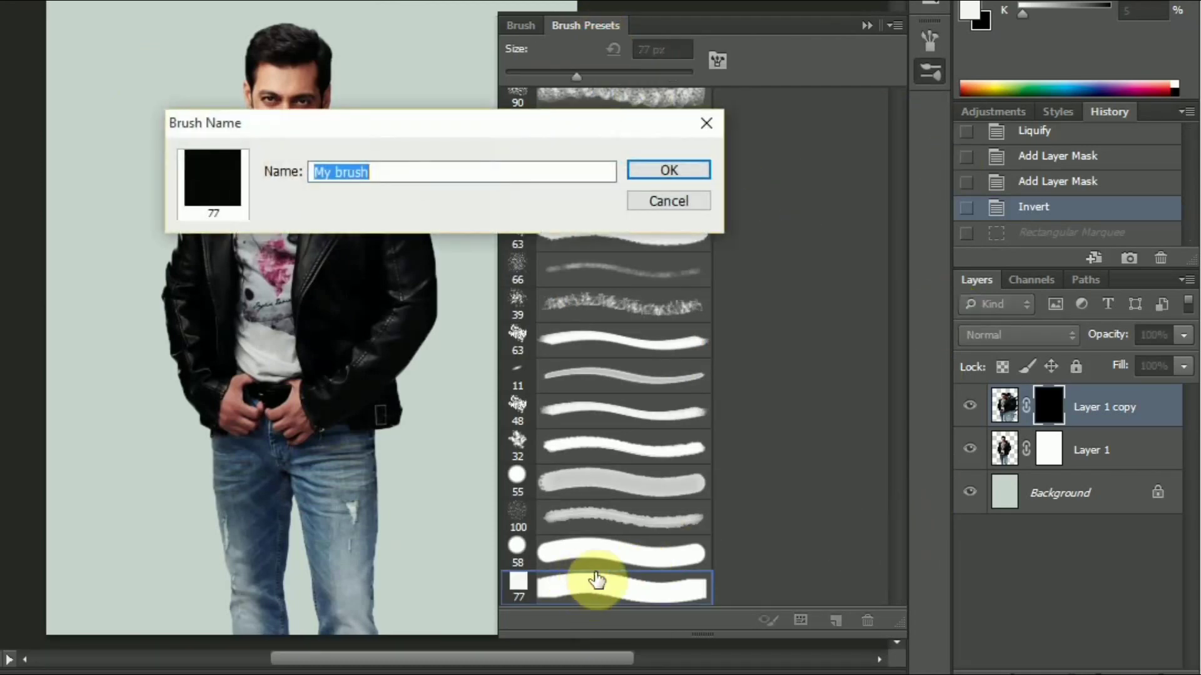
click(677, 169)
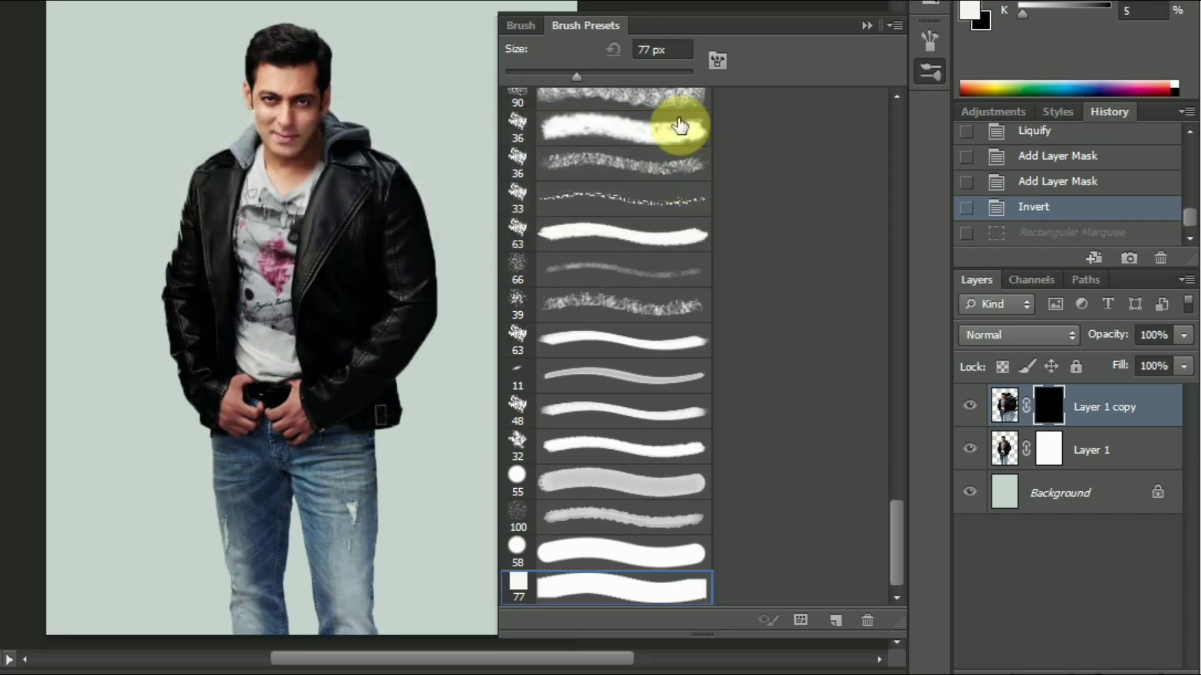
click(527, 25)
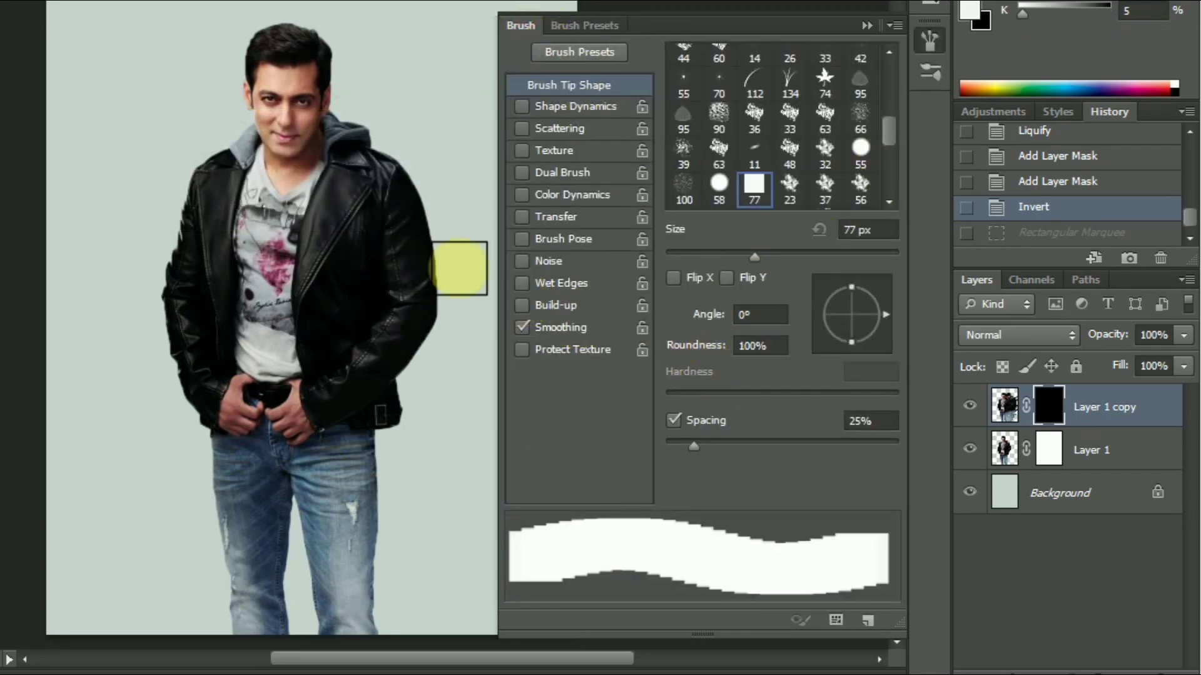
- Set the square brush tip to 12 px size and 357% spacing
drag(745, 254, 695, 256)
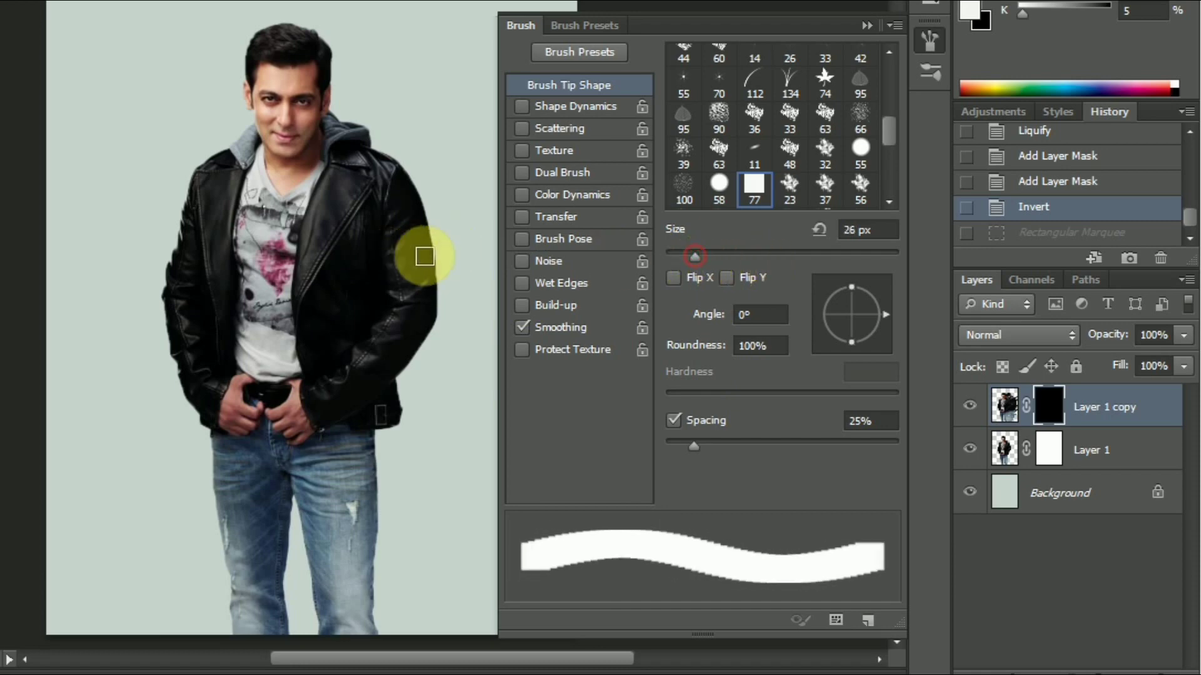
drag(688, 253, 679, 257)
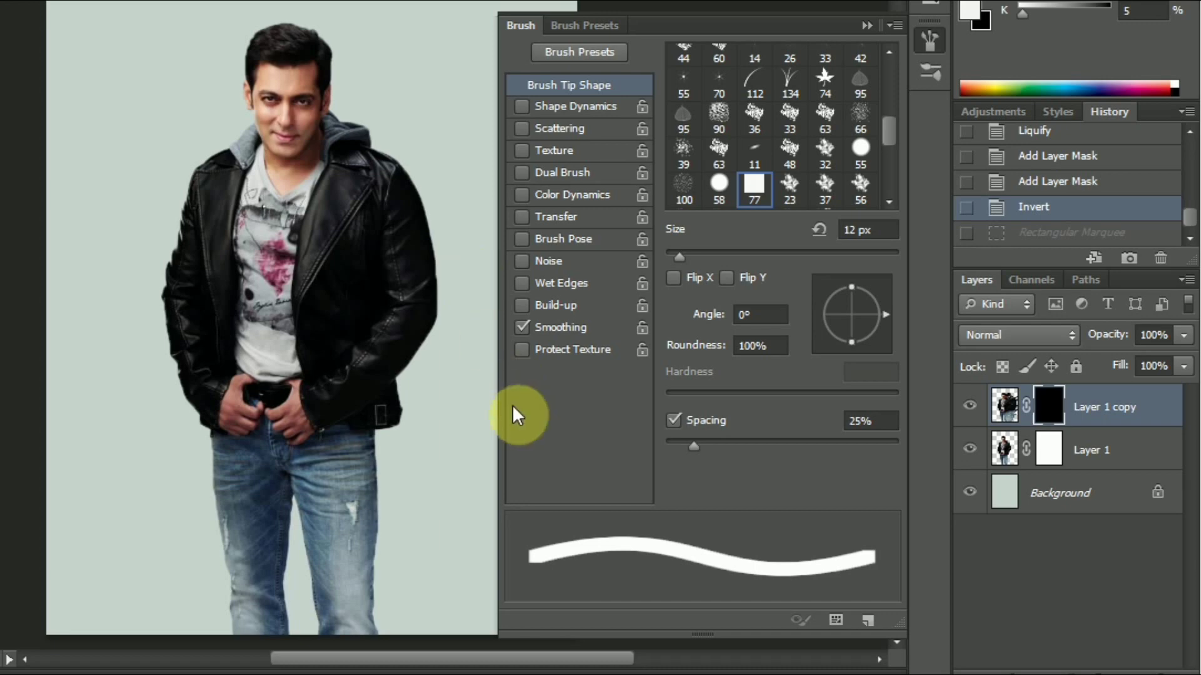
drag(693, 446, 849, 440)
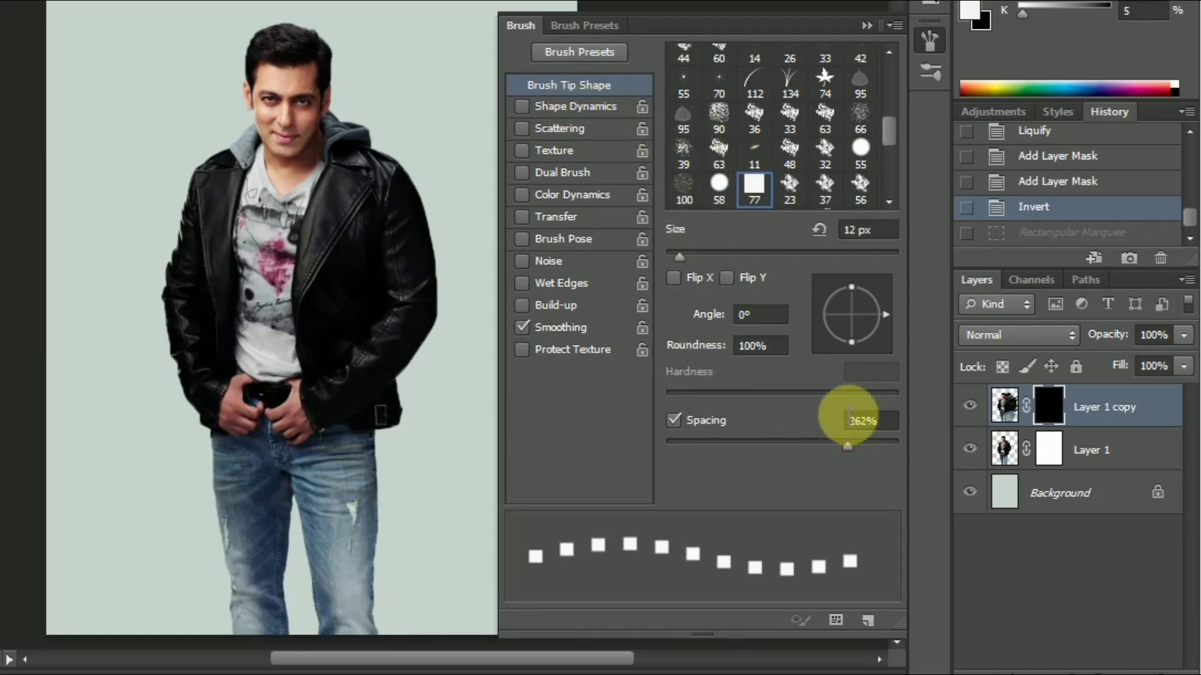
drag(852, 444, 859, 443)
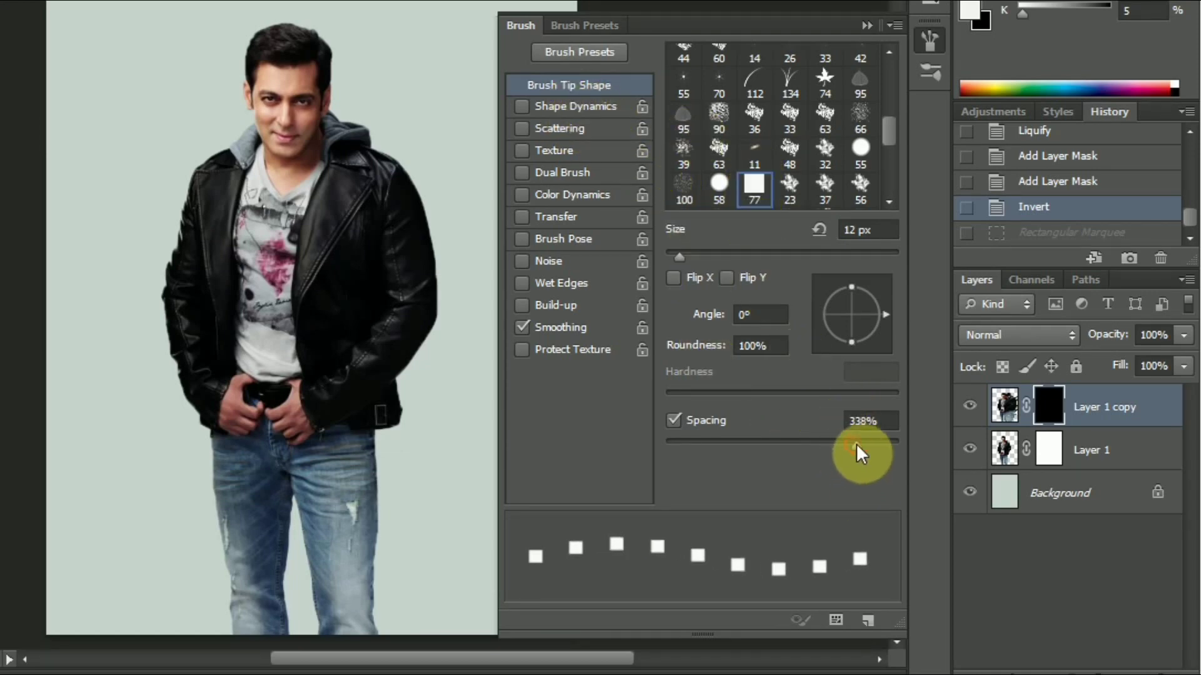
- Enable Shape Dynamics: size jitter 10%, minimum diameter 100%, angle 62%, roundness 45%
click(592, 104)
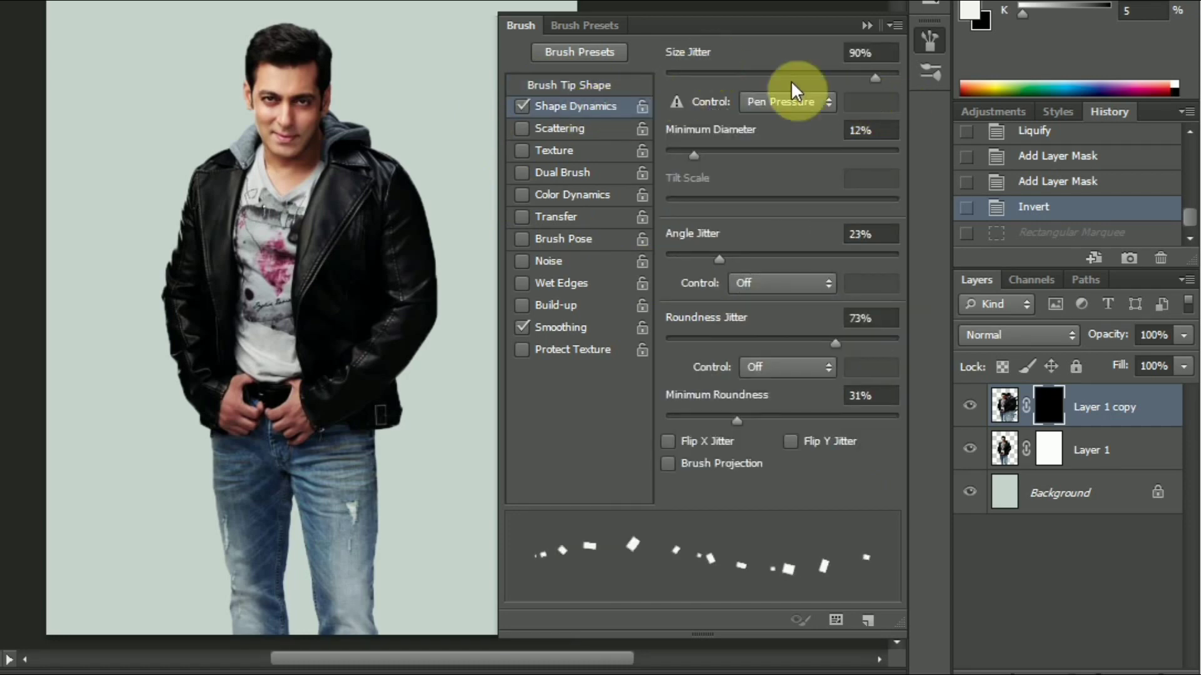
drag(877, 72, 687, 81)
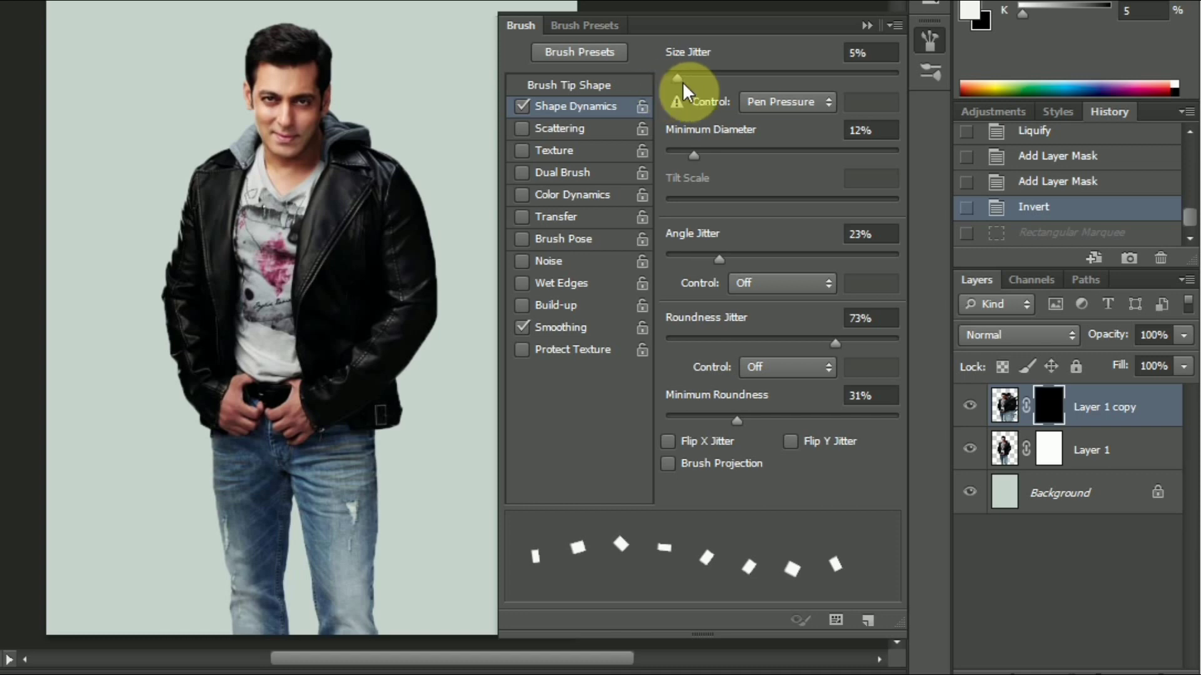
drag(663, 81, 688, 82)
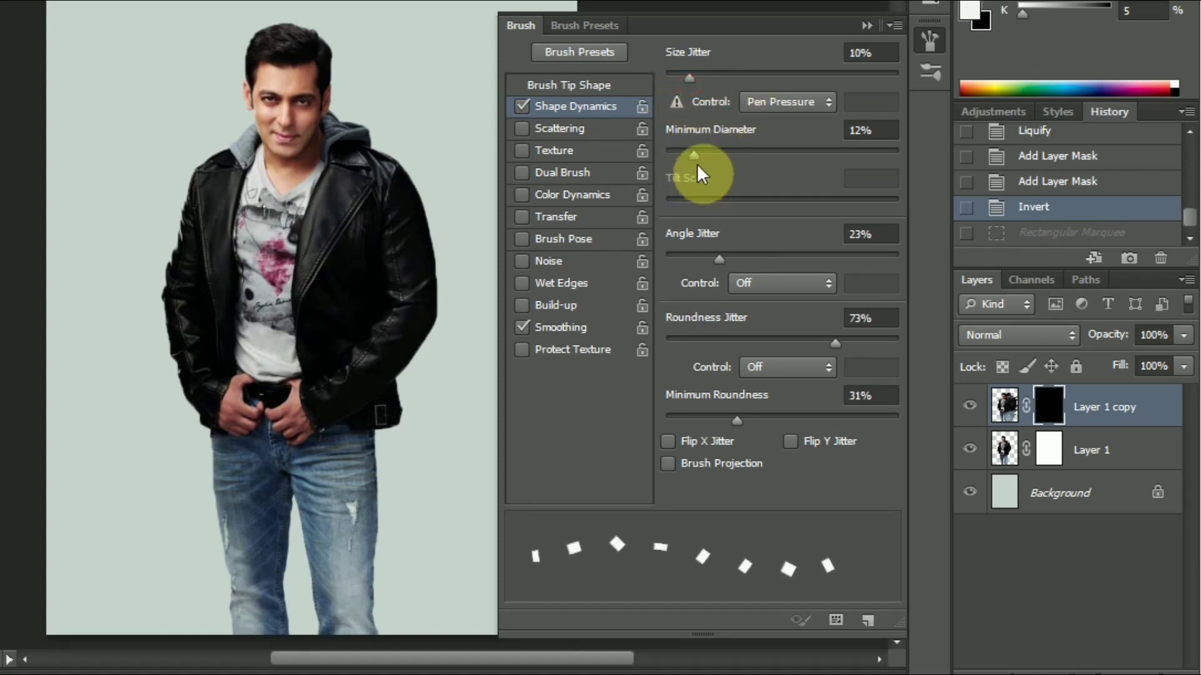
drag(695, 154, 913, 156)
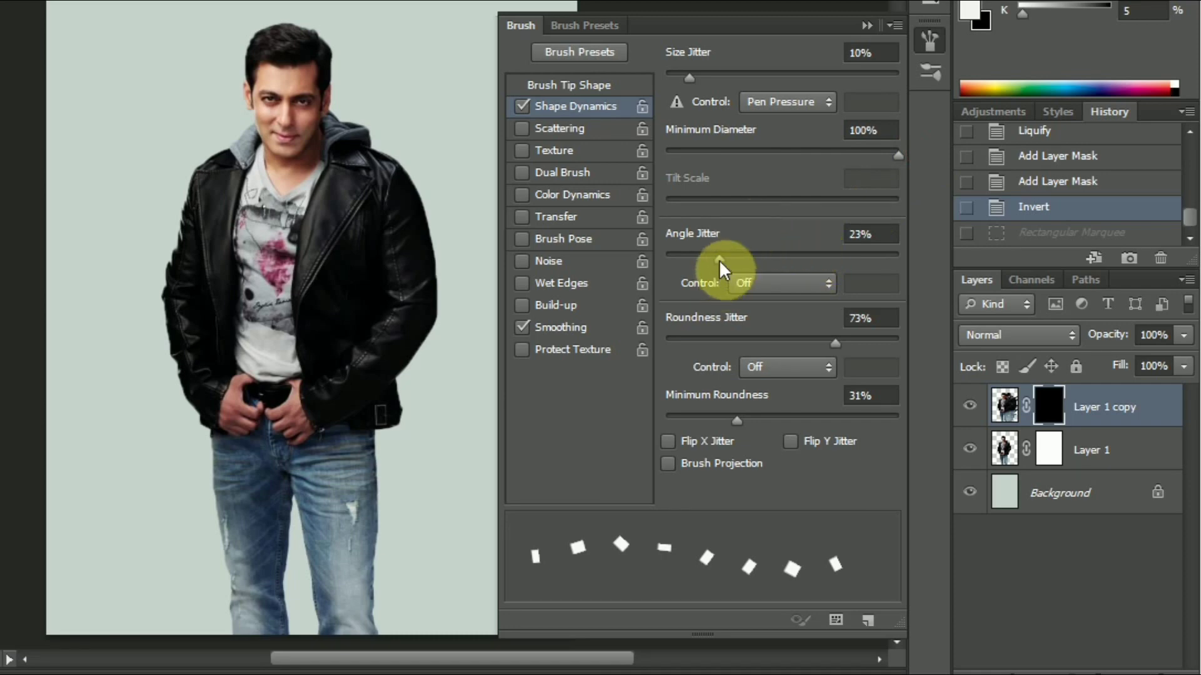
mouse_move(719, 260)
mouse_down()
mouse_move(827, 258)
mouse_move(810, 258)
mouse_up()
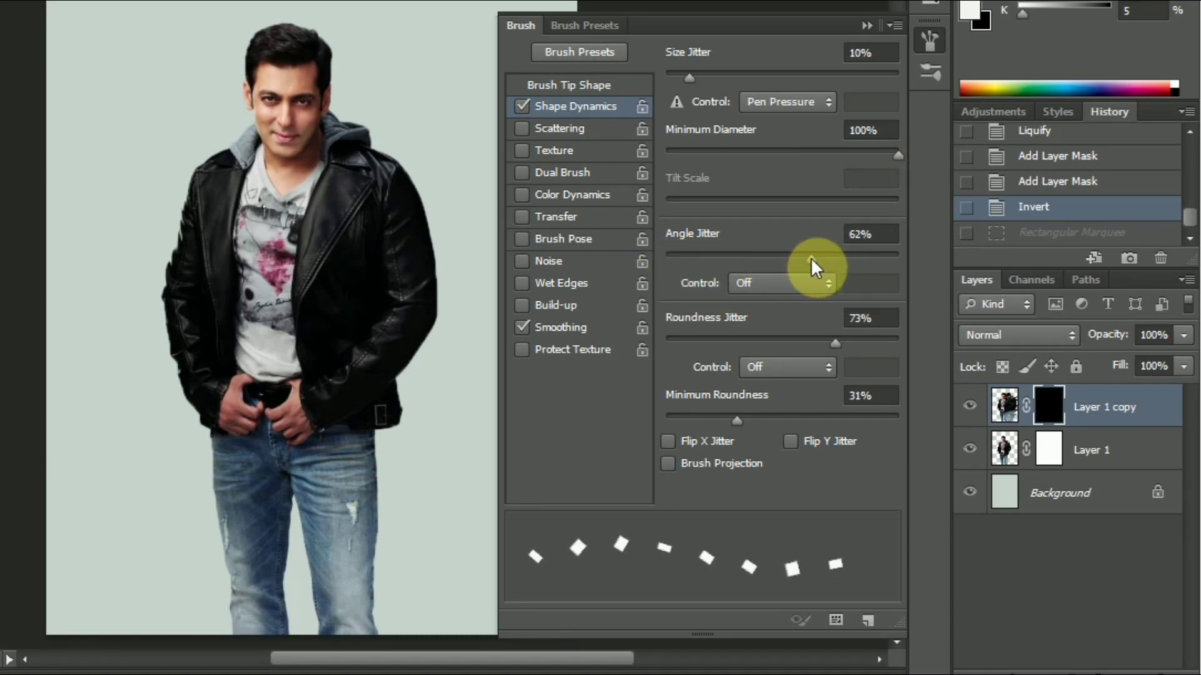
drag(835, 343, 912, 345)
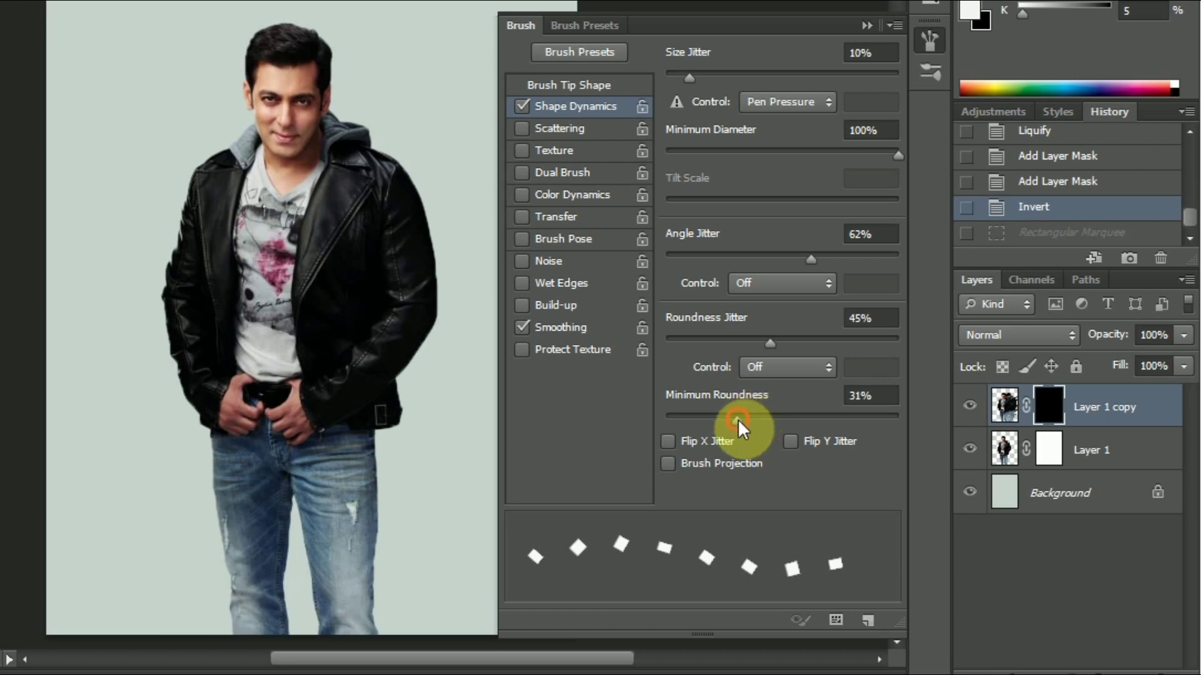
drag(737, 419, 879, 415)
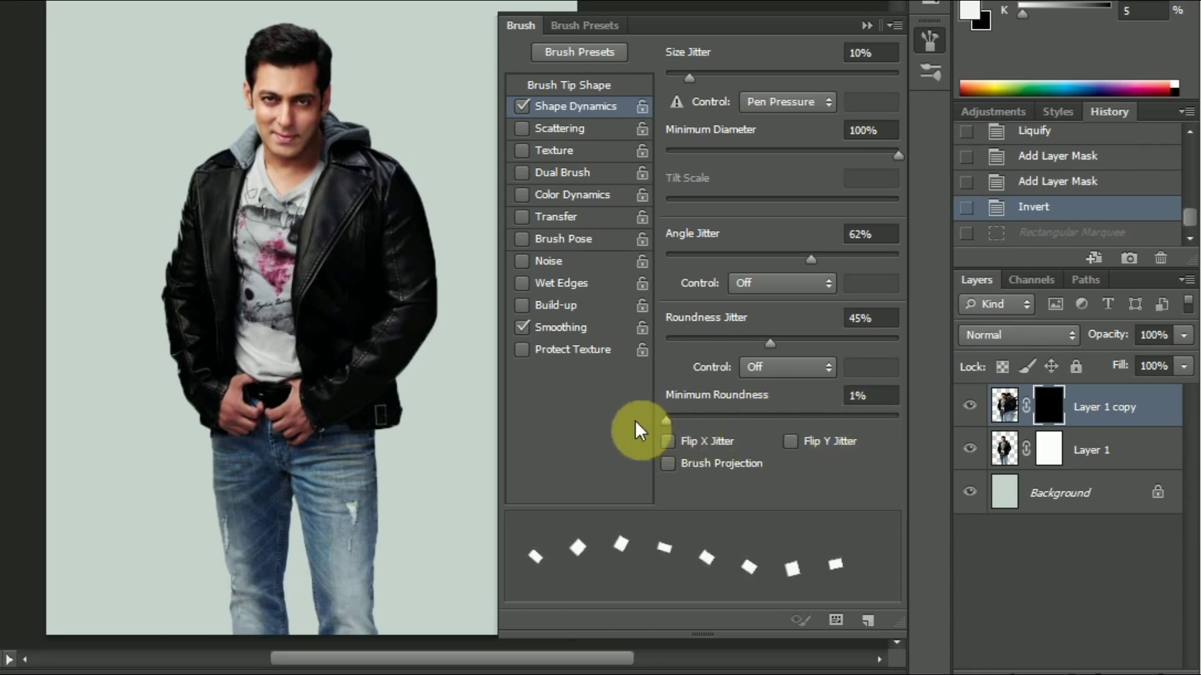
mouse_move(751, 420)
mouse_down()
mouse_move(914, 419)
mouse_move(740, 430)
mouse_move(784, 428)
mouse_up()
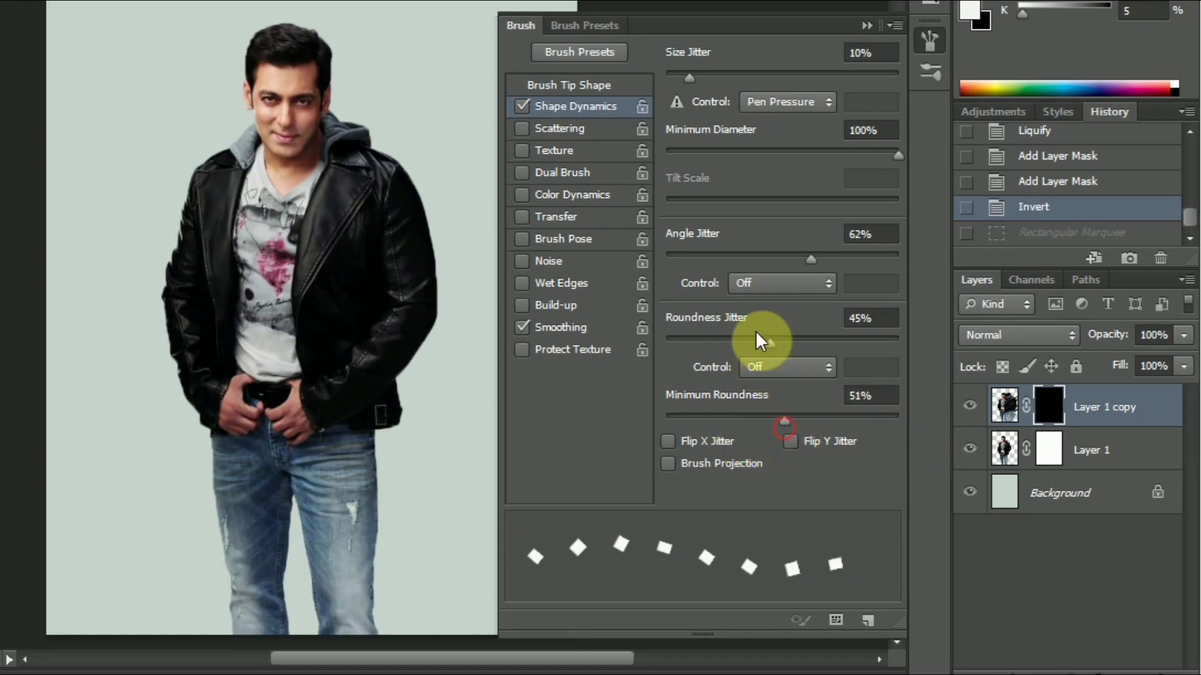
- Leave Scattering off and set the tip to 15 px with 376% spacing
click(569, 85)
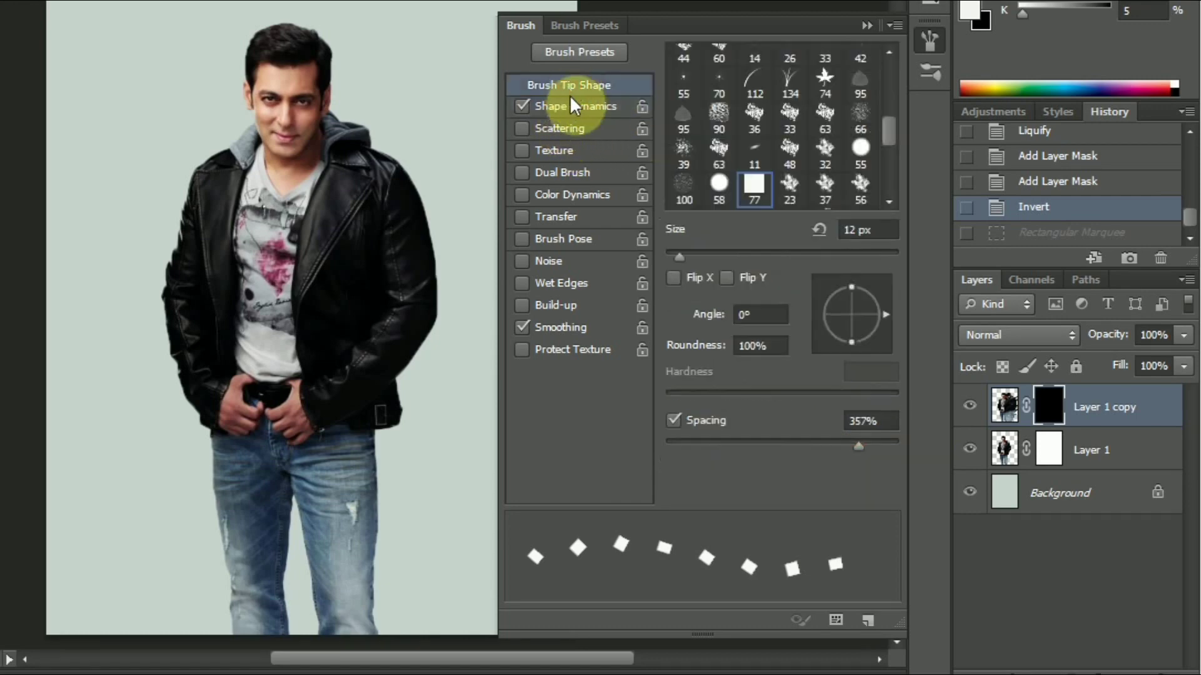
click(571, 129)
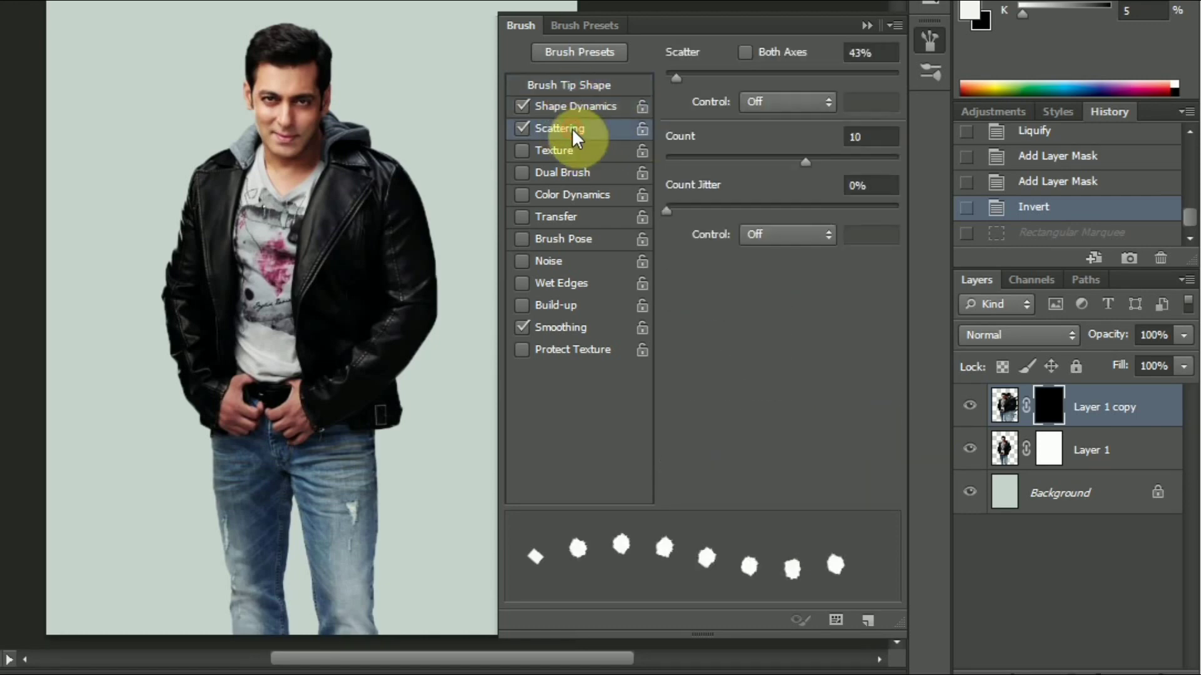
click(523, 128)
click(568, 83)
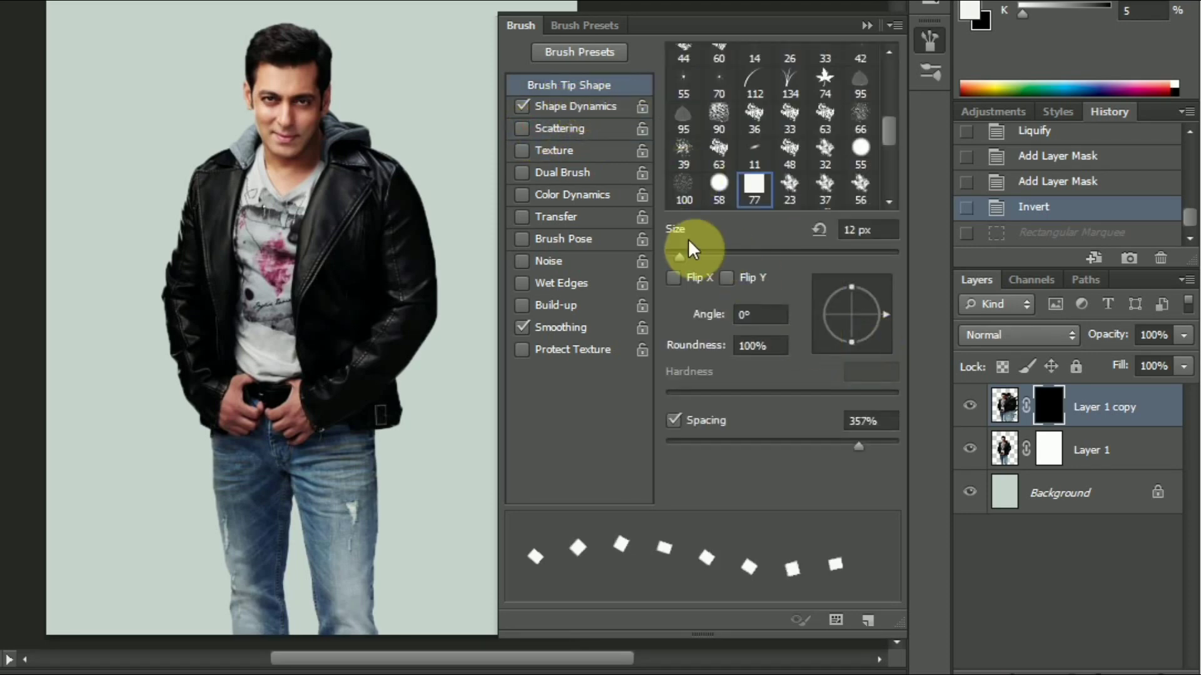
drag(682, 251, 681, 253)
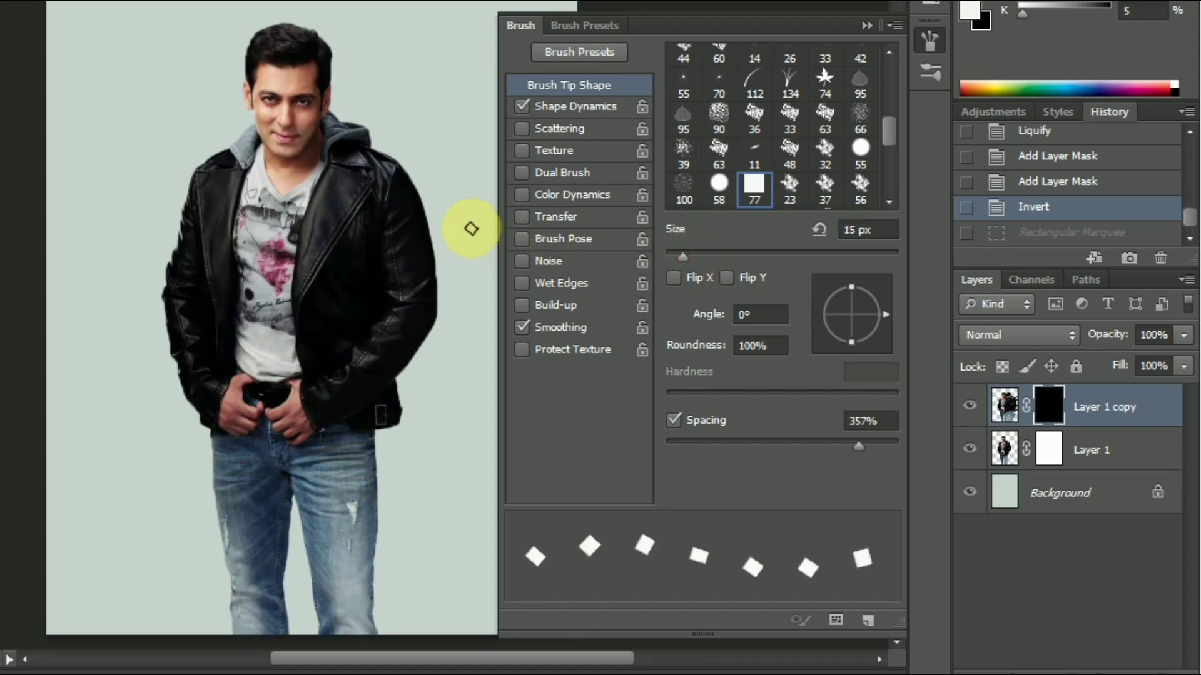
drag(857, 441, 858, 441)
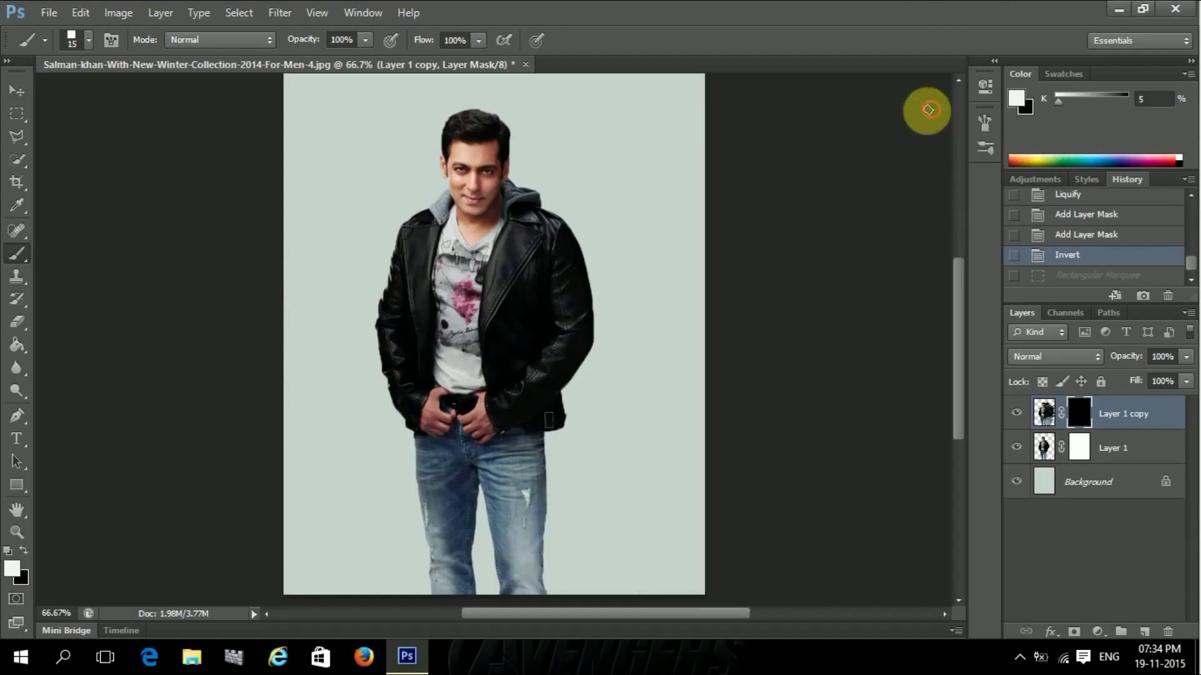
click(867, 25)
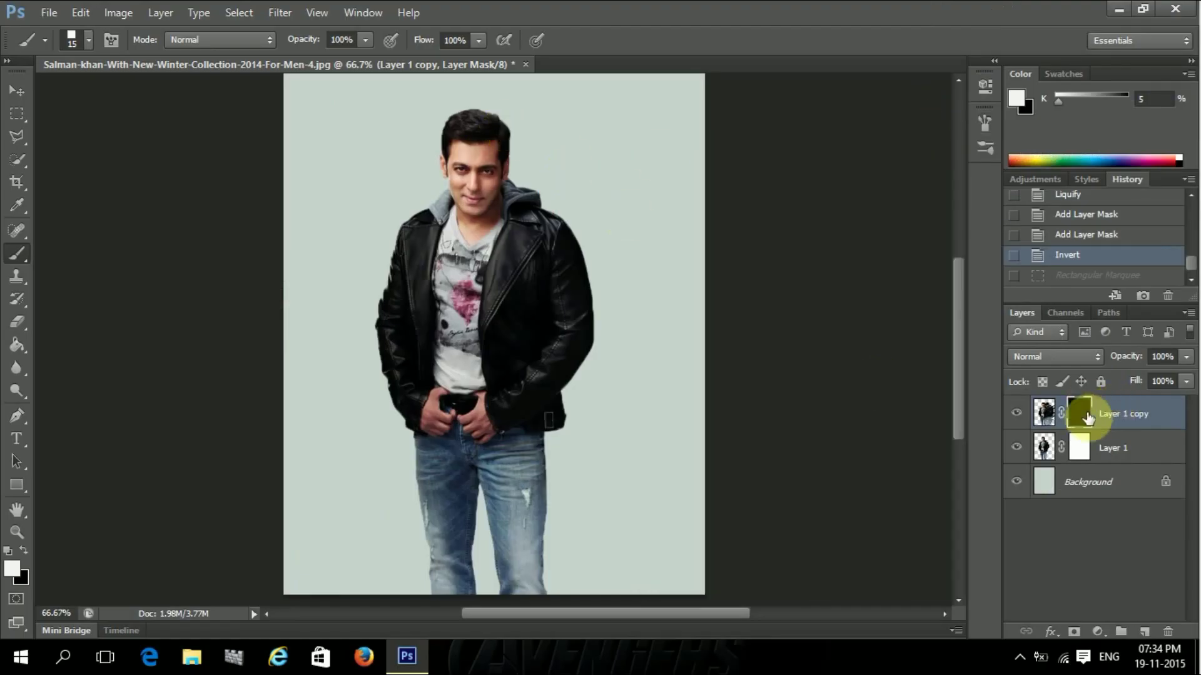
- Stamp square fragments beside the man's head and hair at higher zoom
click(510, 121)
click(551, 125)
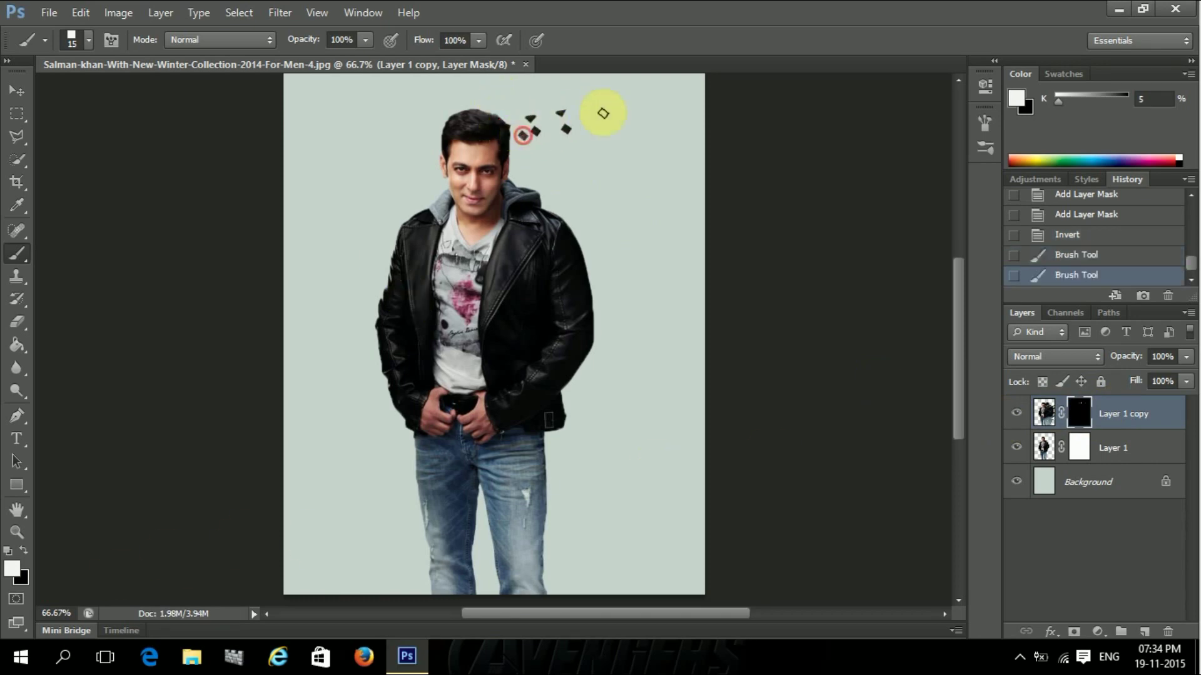
click(558, 148)
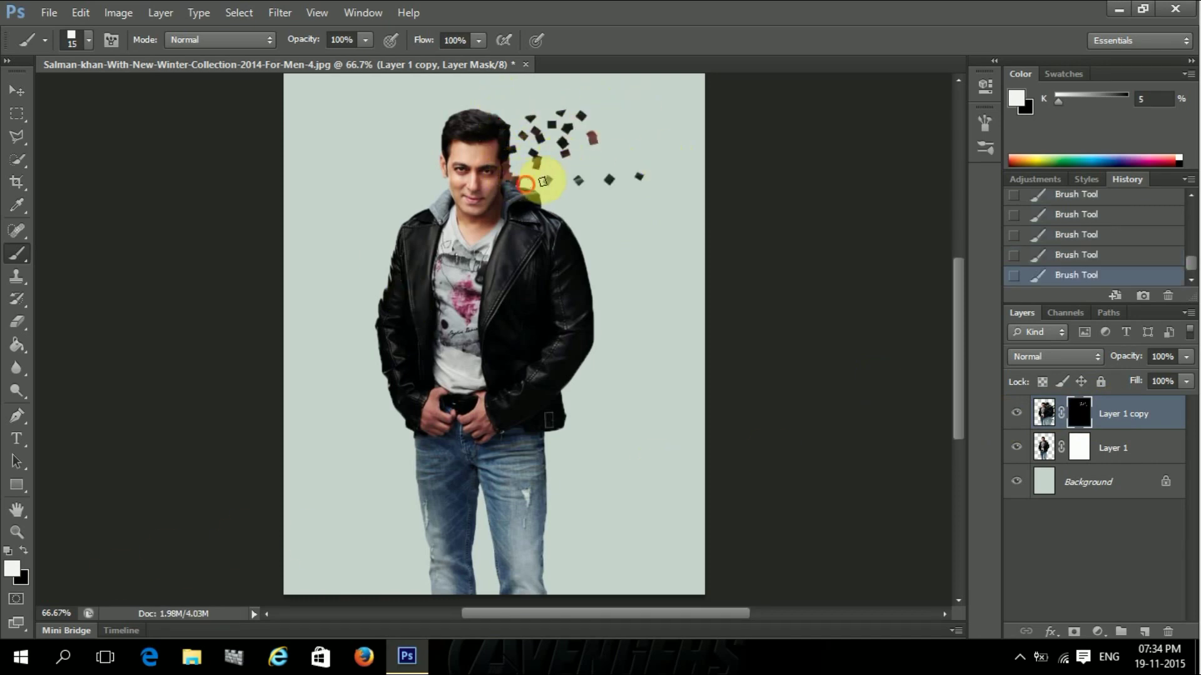
key(ctrl+plus)
key(ctrl+plus)
scroll(712, 255, up, 8)
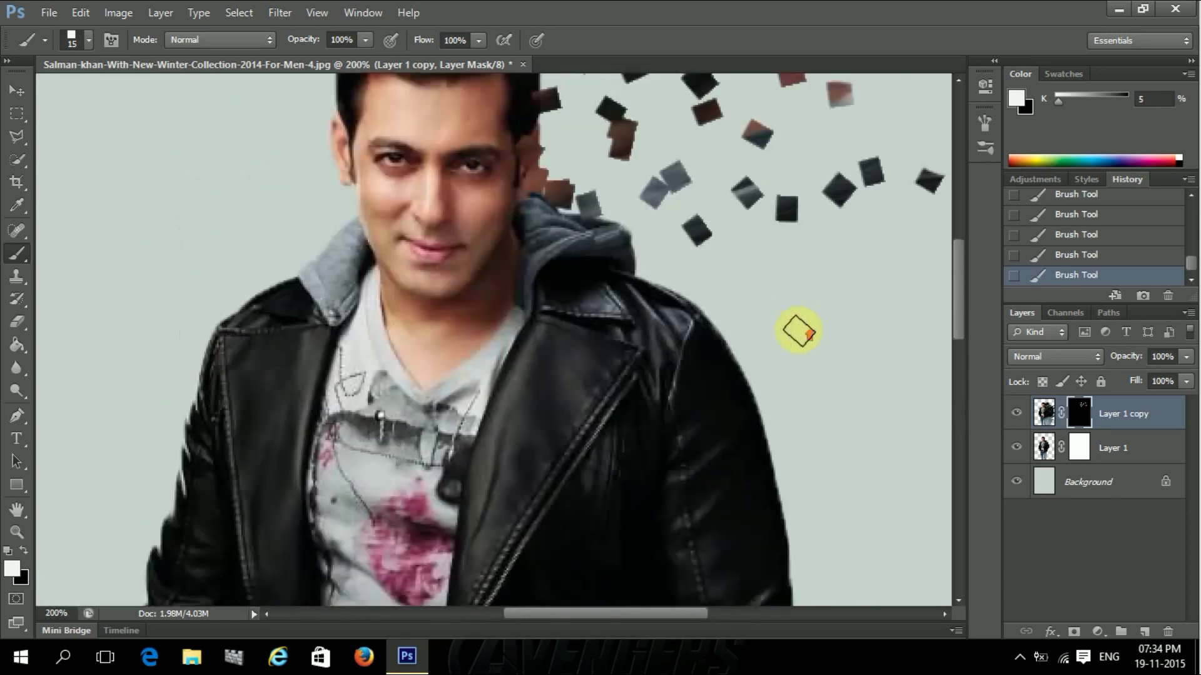
drag(644, 616, 714, 616)
scroll(242, 236, up, 3)
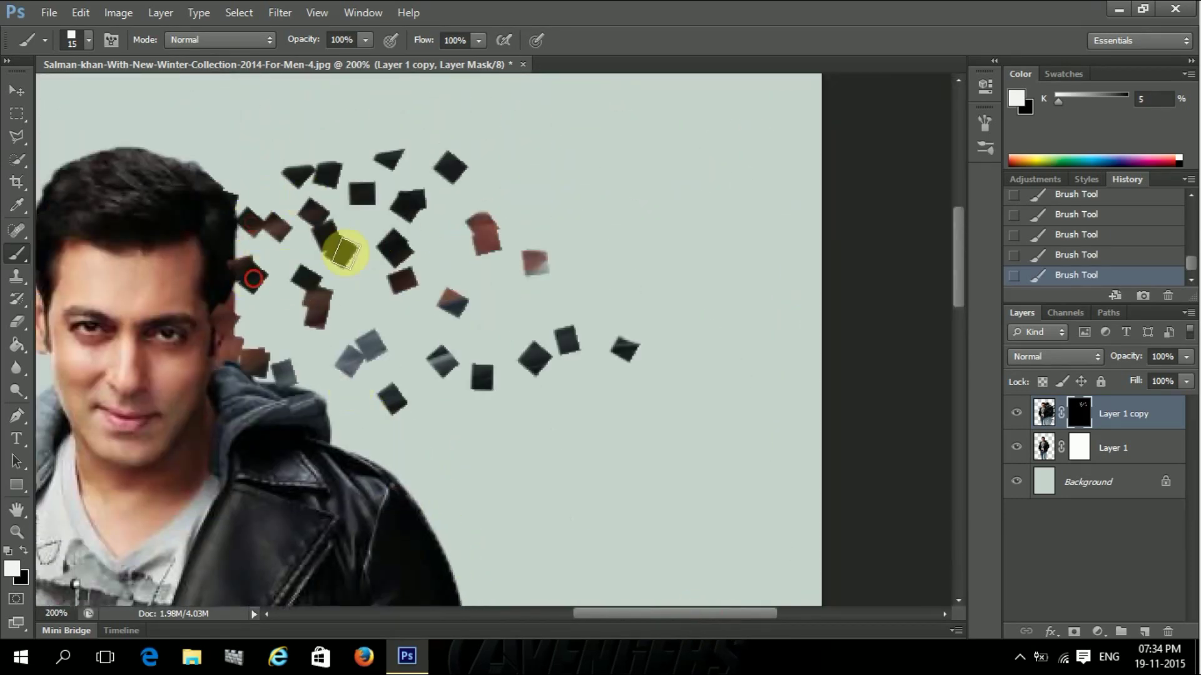
mouse_move(501, 410)
mouse_down()
mouse_move(362, 161)
mouse_move(335, 177)
mouse_move(367, 341)
mouse_move(436, 493)
mouse_move(557, 276)
mouse_move(528, 196)
mouse_move(552, 383)
mouse_move(714, 369)
mouse_move(624, 402)
mouse_up()
- Paint square fragments outward along the right side of the jacket
scroll(624, 402, down, 2)
mouse_move(437, 415)
mouse_down()
mouse_move(531, 410)
mouse_move(599, 388)
mouse_up()
scroll(562, 385, down, 2)
scroll(494, 372, down, 2)
mouse_move(444, 357)
mouse_down()
mouse_move(758, 200)
mouse_move(474, 379)
mouse_move(857, 171)
mouse_move(600, 400)
mouse_move(627, 367)
mouse_up()
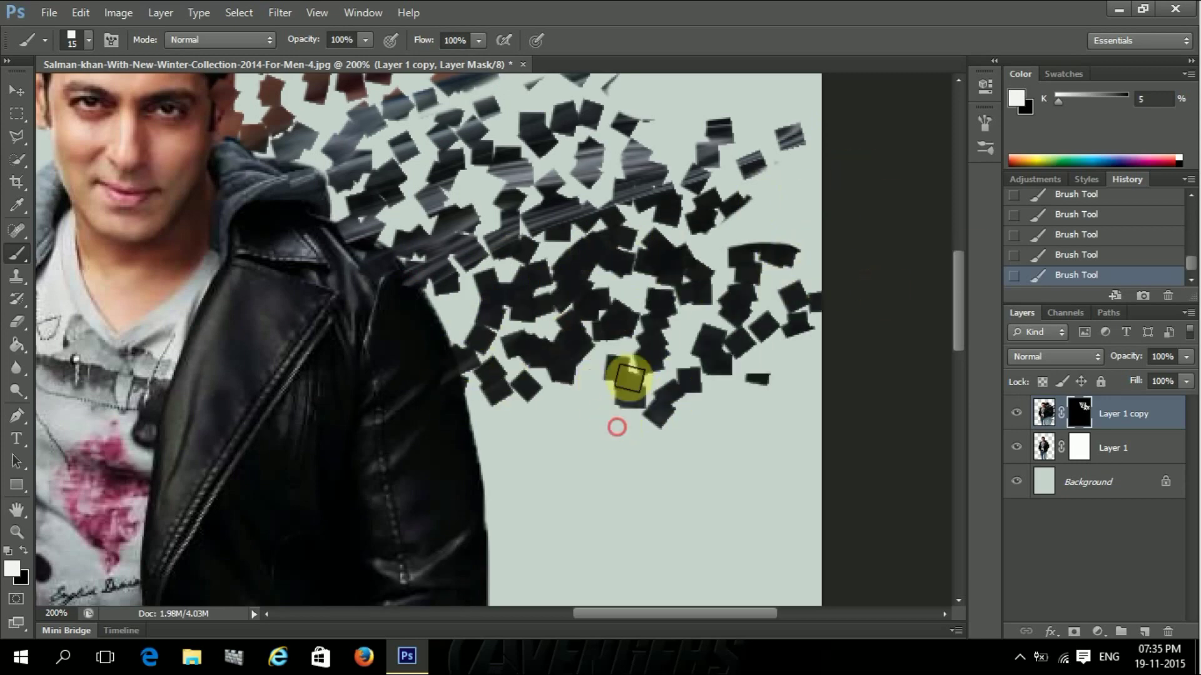
scroll(627, 367, down, 5)
mouse_move(528, 274)
mouse_down()
mouse_move(547, 191)
mouse_move(461, 206)
mouse_move(624, 276)
mouse_move(852, 148)
mouse_move(504, 421)
mouse_move(509, 349)
mouse_move(790, 166)
mouse_move(475, 399)
mouse_move(600, 337)
mouse_up()
scroll(504, 421, down, 2)
scroll(566, 485, down, 2)
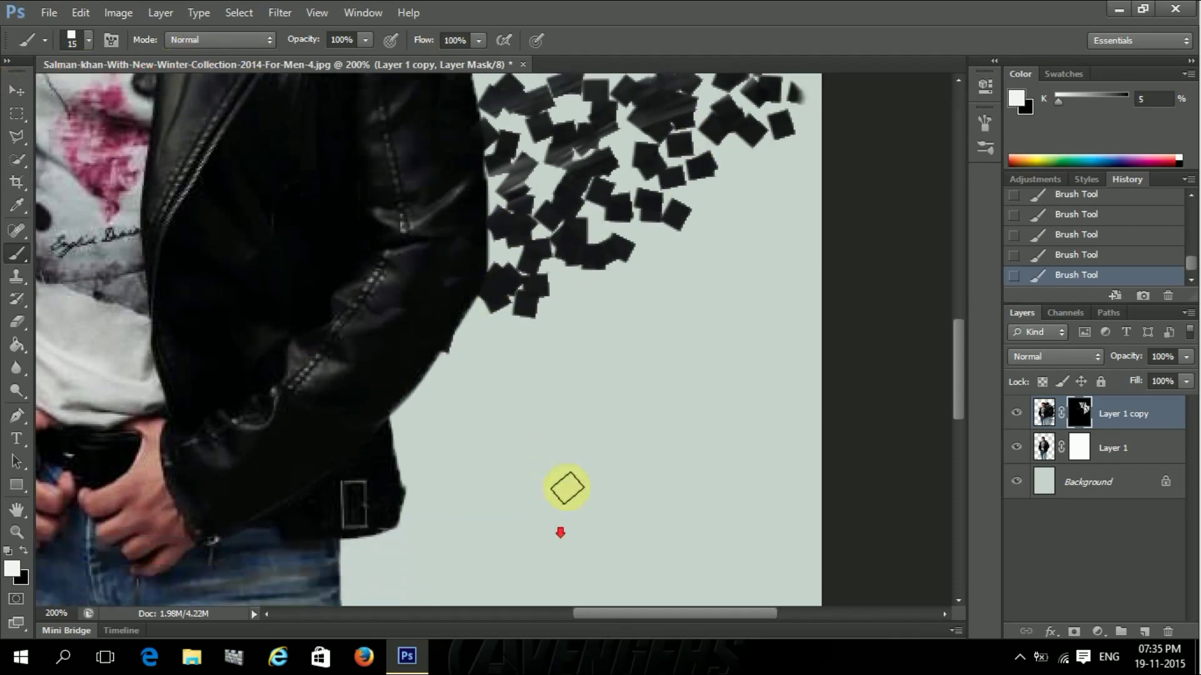
mouse_move(469, 347)
mouse_down()
mouse_move(520, 308)
mouse_move(664, 241)
mouse_move(651, 314)
mouse_move(667, 302)
mouse_move(595, 327)
mouse_move(469, 442)
mouse_move(509, 496)
mouse_move(415, 544)
mouse_up()
- Continue painting scattered square fragments down along the jeans
scroll(413, 461, down, 2)
mouse_move(413, 463)
mouse_down()
mouse_move(477, 397)
mouse_move(340, 525)
mouse_up()
scroll(340, 525, down, 4)
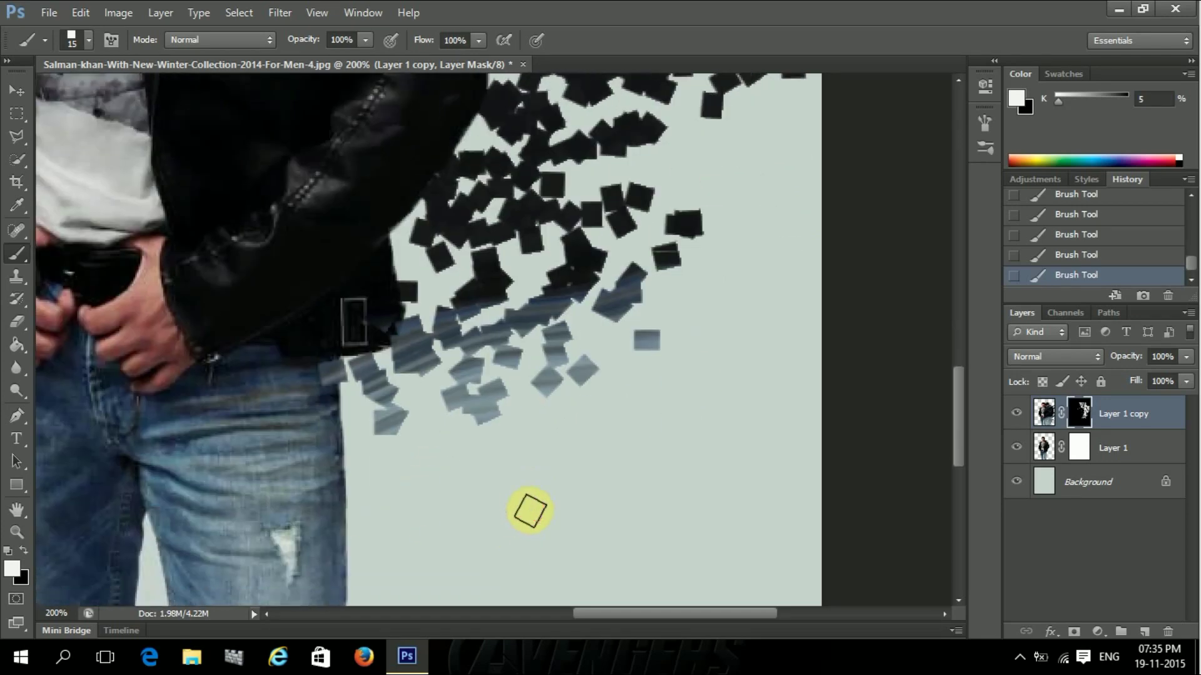
mouse_move(400, 400)
mouse_down()
mouse_move(555, 352)
mouse_move(376, 515)
mouse_move(447, 609)
mouse_up()
scroll(447, 610, down, 2)
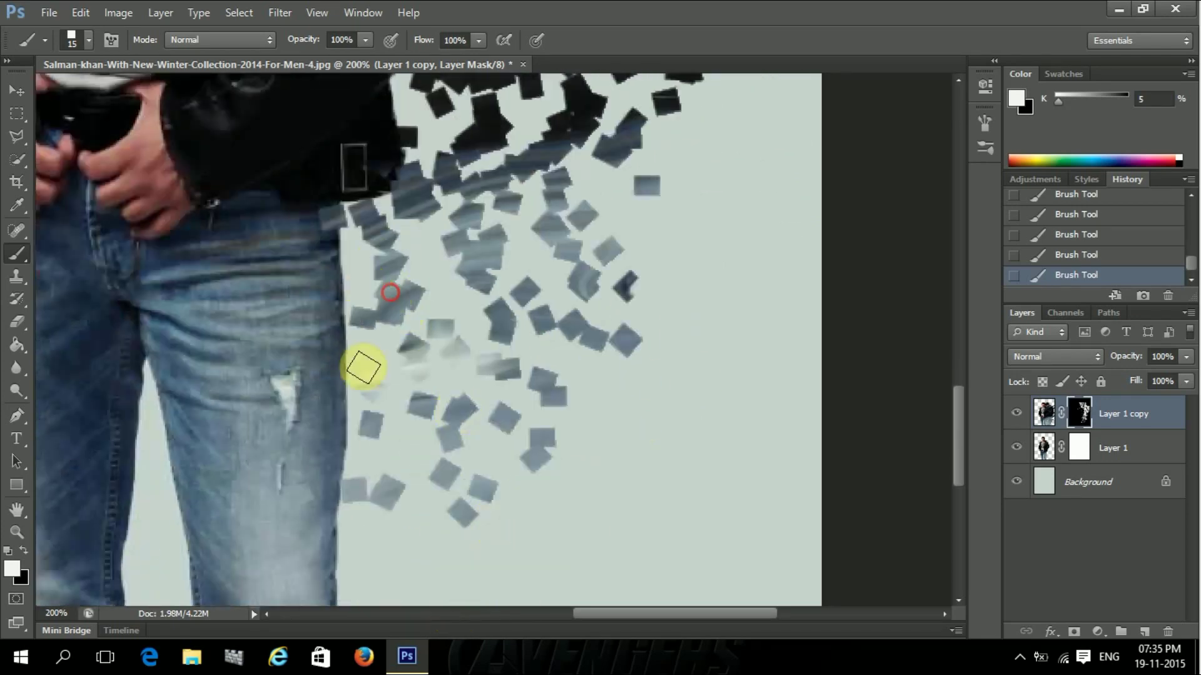
mouse_move(362, 362)
mouse_down()
mouse_move(420, 466)
mouse_move(541, 268)
mouse_move(625, 407)
mouse_move(669, 348)
mouse_move(601, 470)
mouse_up()
scroll(550, 447, down, 2)
scroll(552, 440, down, 2)
mouse_move(552, 440)
mouse_down()
mouse_move(413, 475)
mouse_move(426, 488)
mouse_move(346, 373)
mouse_move(434, 324)
mouse_move(498, 417)
mouse_move(551, 407)
mouse_move(610, 270)
mouse_move(774, 489)
mouse_up()
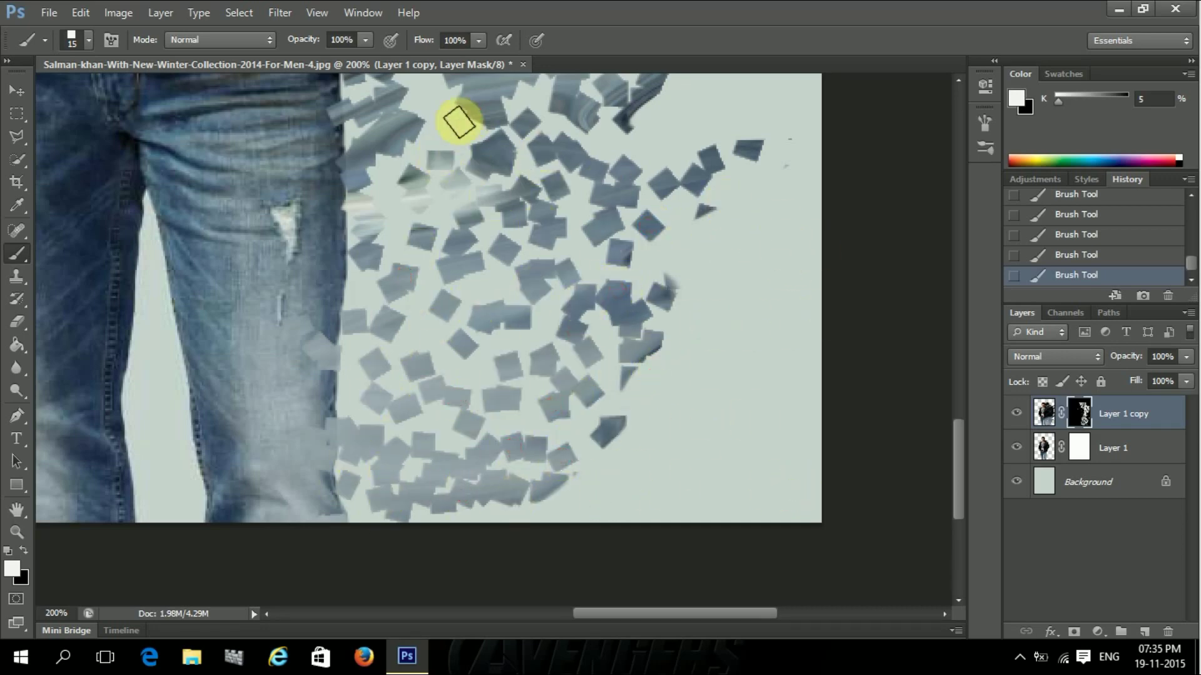
- Scroll back up and zoom out to view the whole dispersed figure
scroll(715, 388, up, 5)
scroll(576, 324, up, 5)
scroll(648, 227, up, 5)
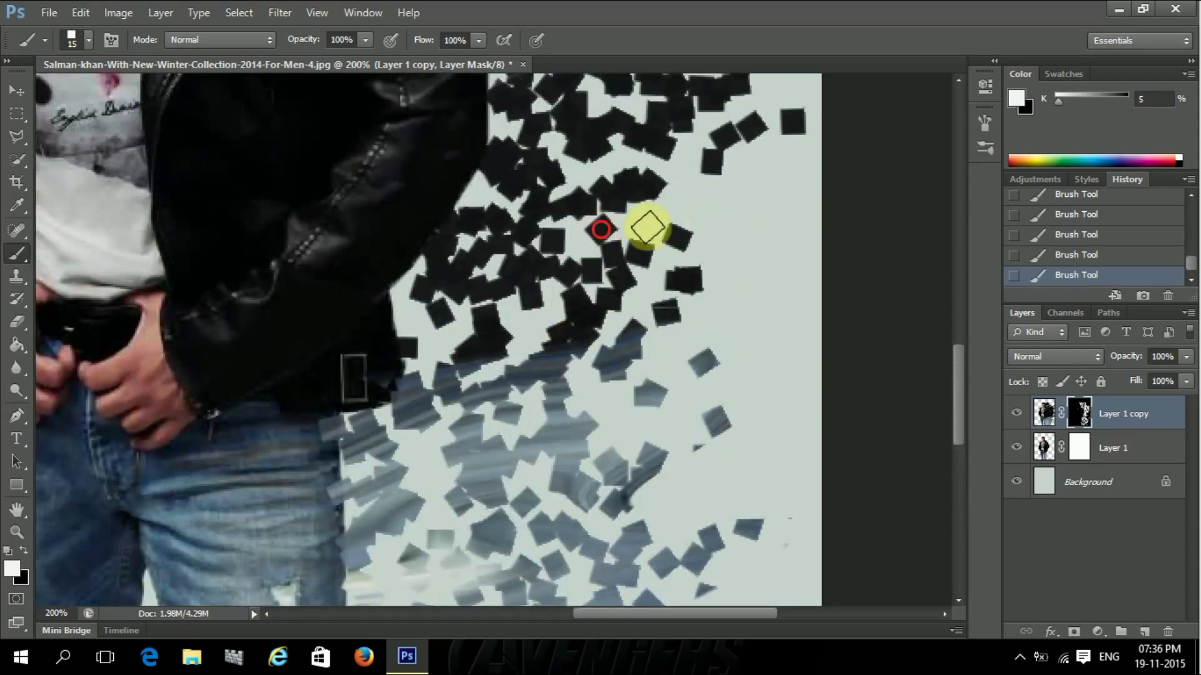
scroll(617, 327, up, 5)
scroll(616, 326, up, 6)
scroll(544, 282, up, 3)
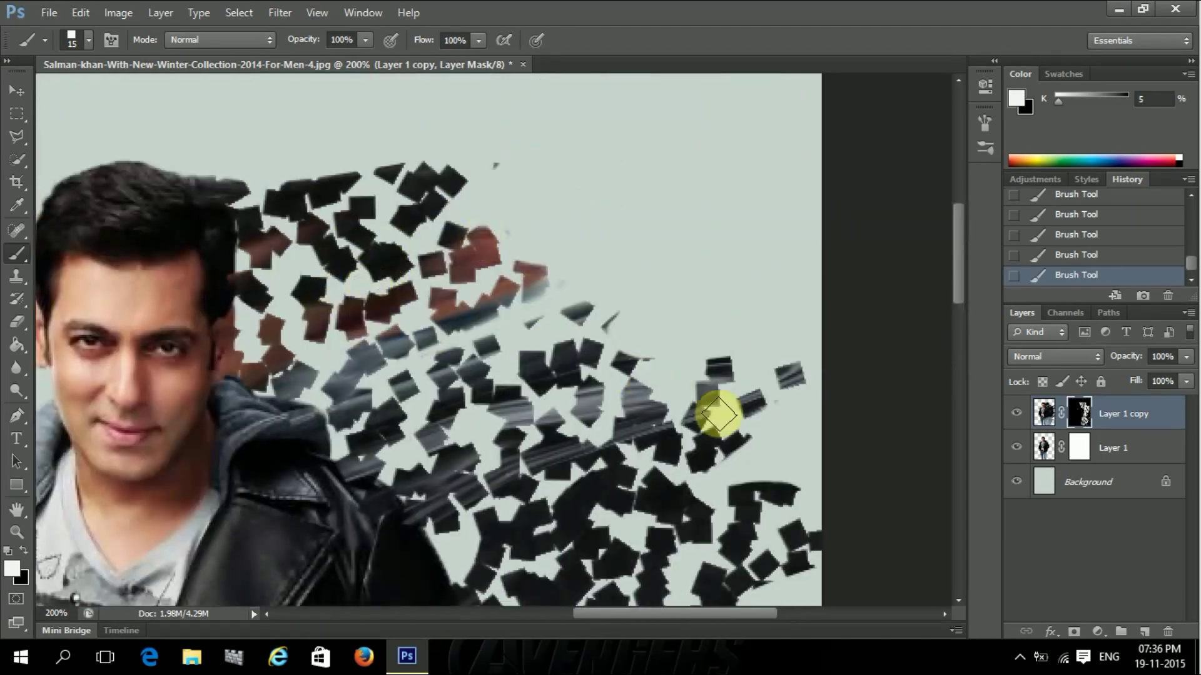
key(ctrl+minus)
key(ctrl+minus)
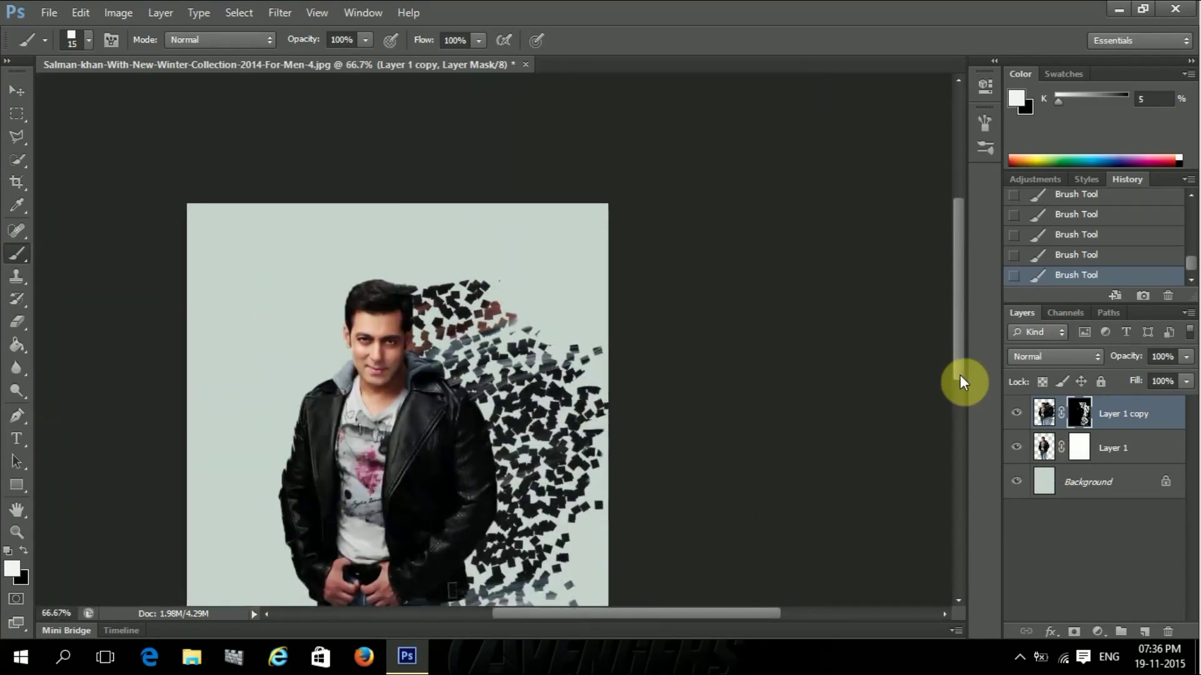
scroll(536, 214, down, 1)
scroll(516, 309, down, 3)
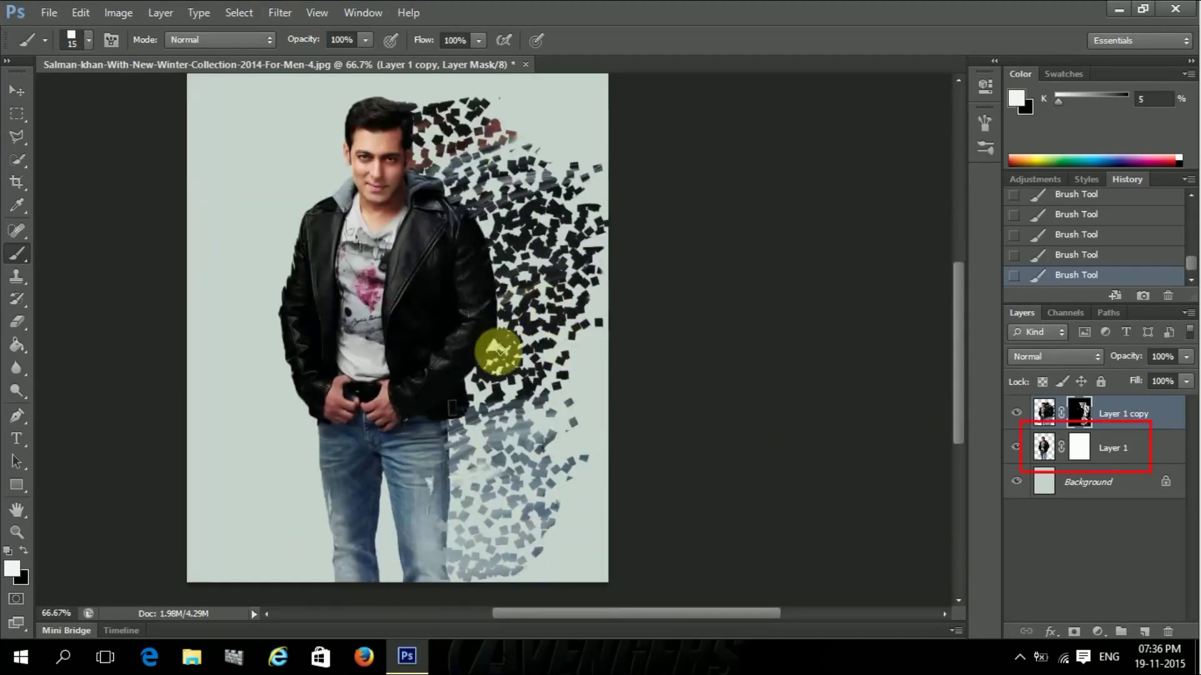
- Target Layer 1's mask and set the foreground painting colour to black
click(1081, 451)
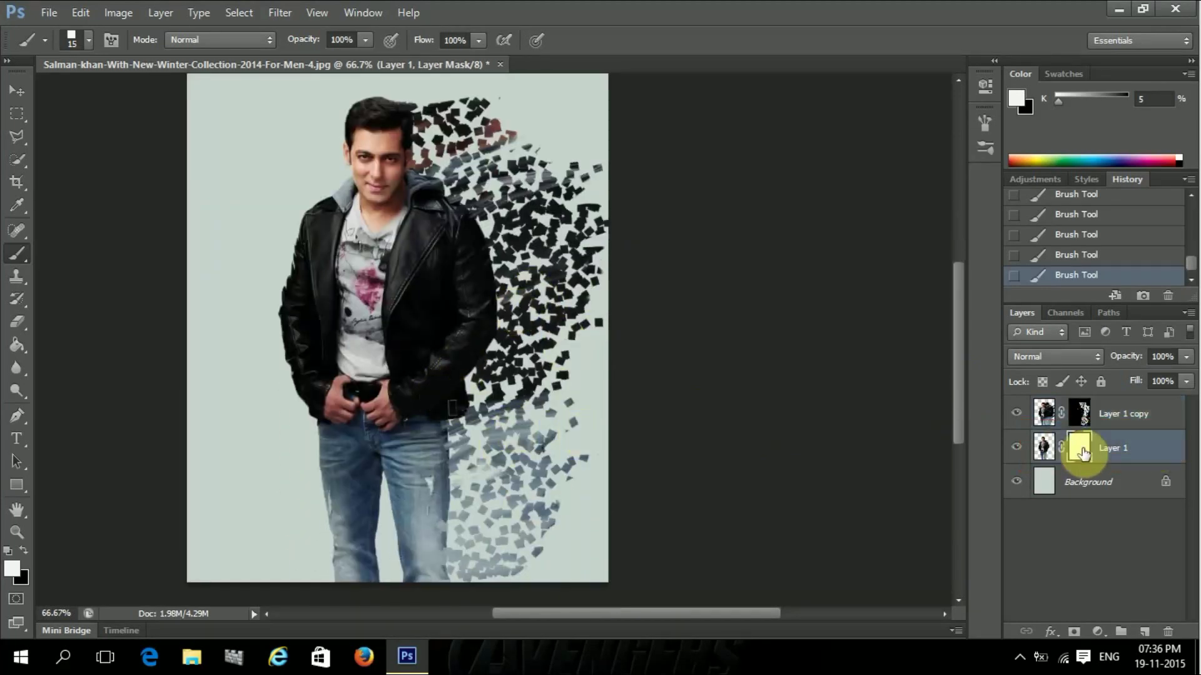
click(12, 566)
click(395, 384)
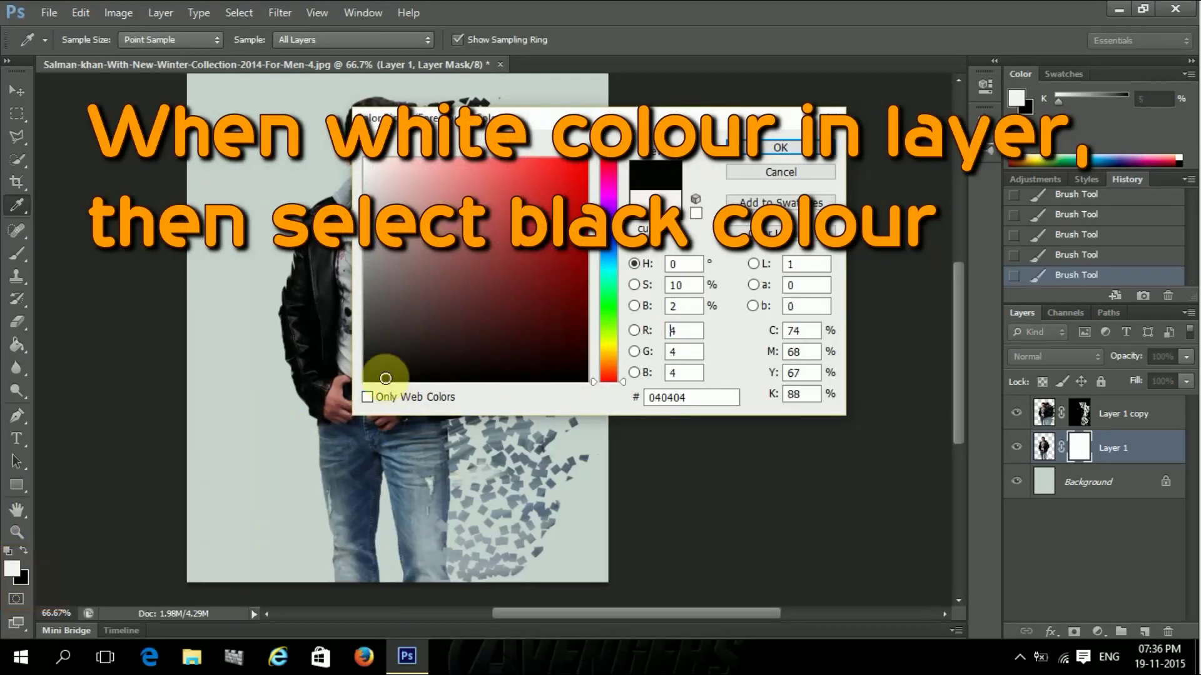
click(782, 148)
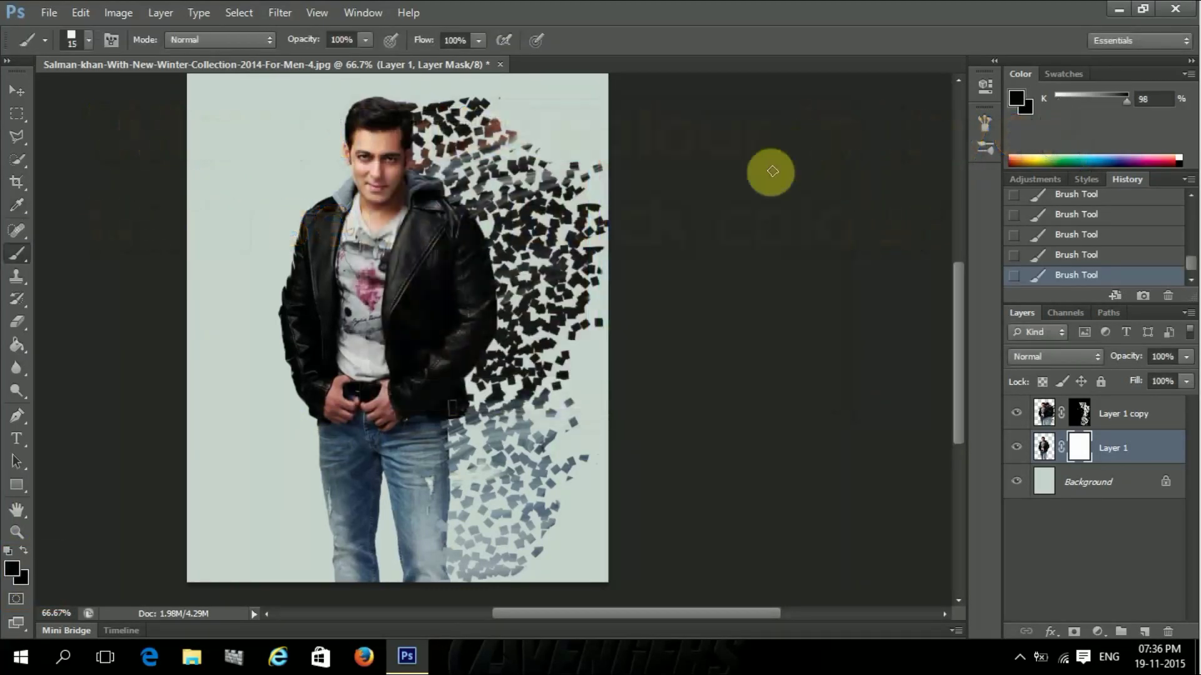
- Zoom to 200% and paint black square fragments along the hair and jacket edge
key(ctrl+plus)
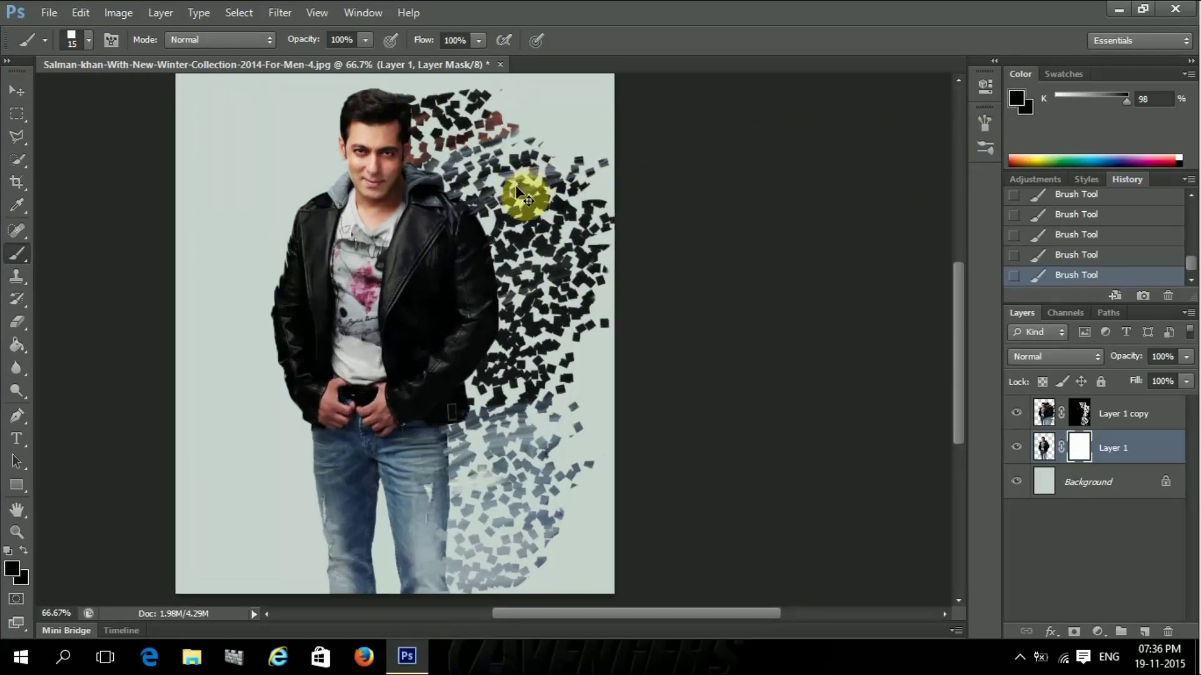
key(ctrl+plus)
scroll(235, 203, up, 3)
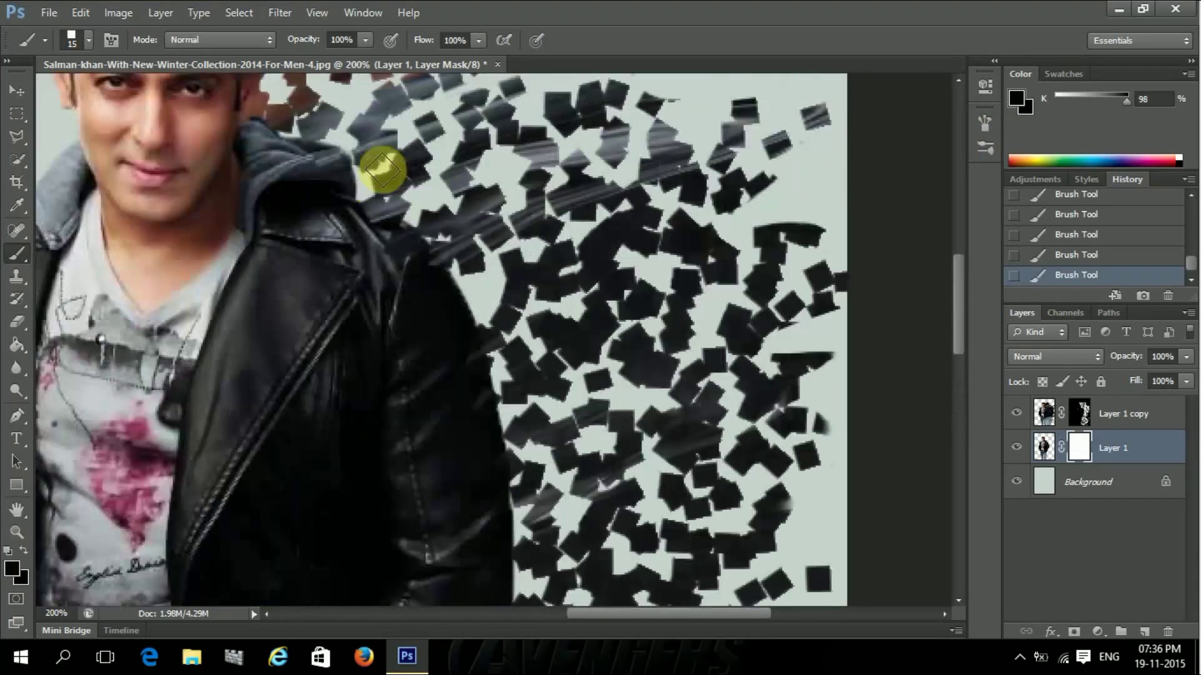
scroll(376, 165, up, 2)
drag(259, 196, 368, 416)
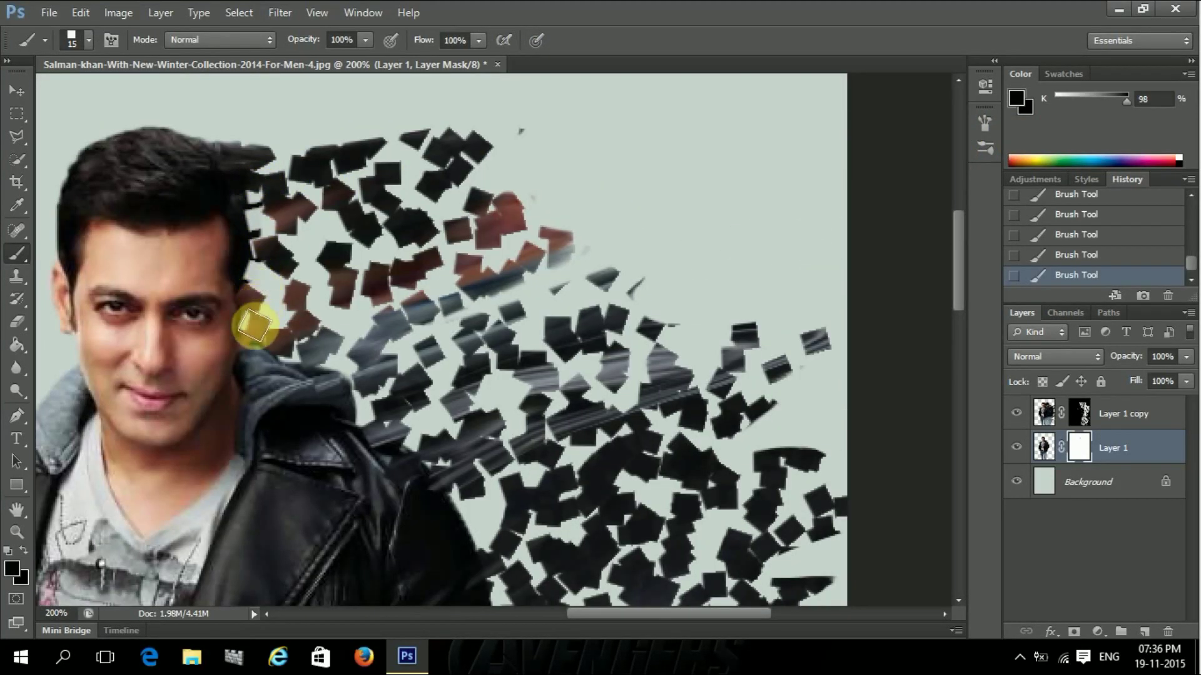
- Paint more square fragments down the jacket and along the jeans' right edge
scroll(451, 463, down, 3)
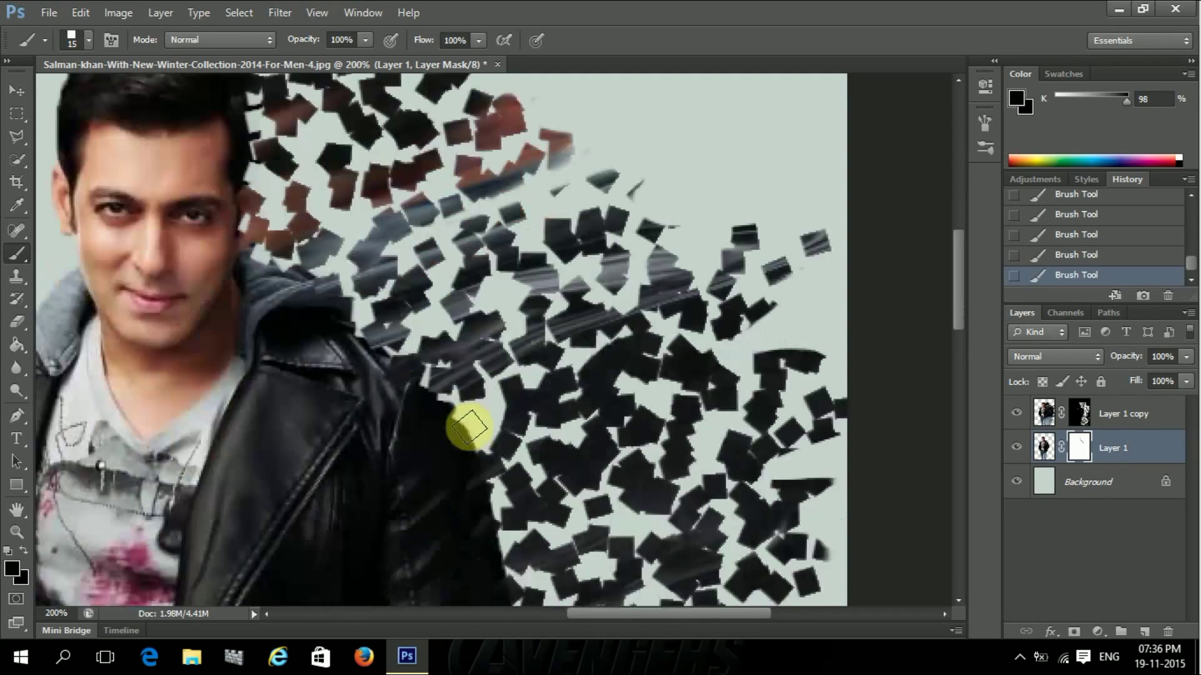
scroll(469, 419, down, 1)
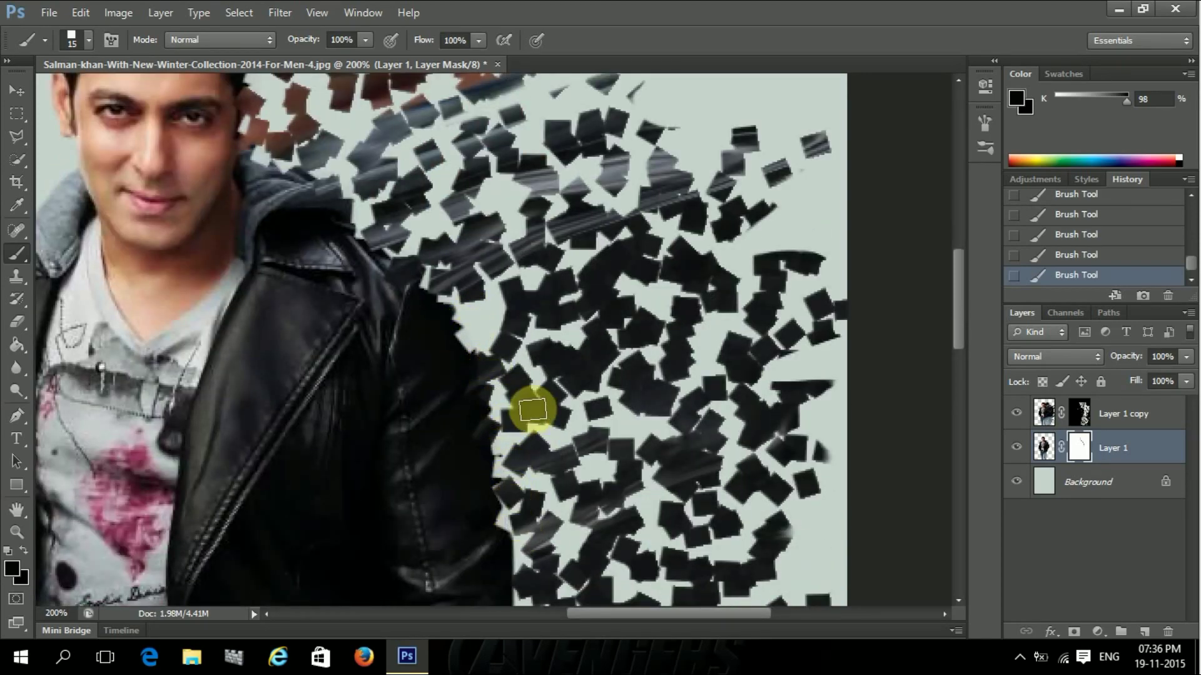
scroll(529, 408, down, 4)
drag(518, 370, 516, 422)
scroll(531, 375, down, 4)
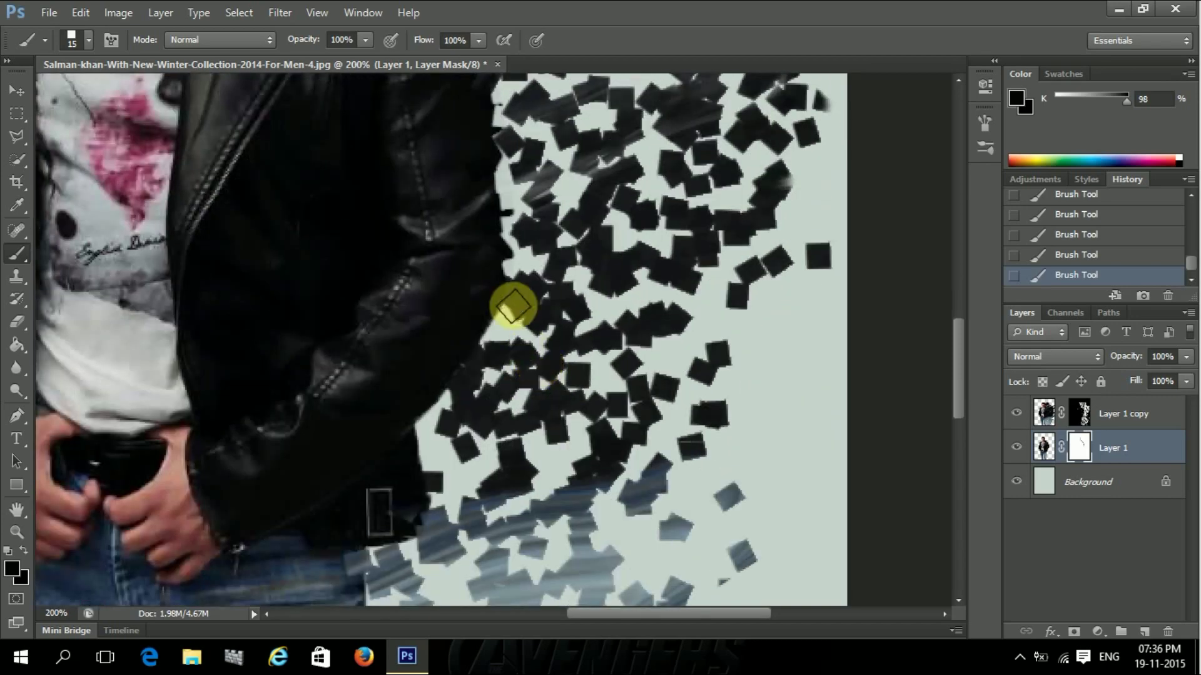
drag(509, 309, 423, 442)
scroll(422, 443, down, 4)
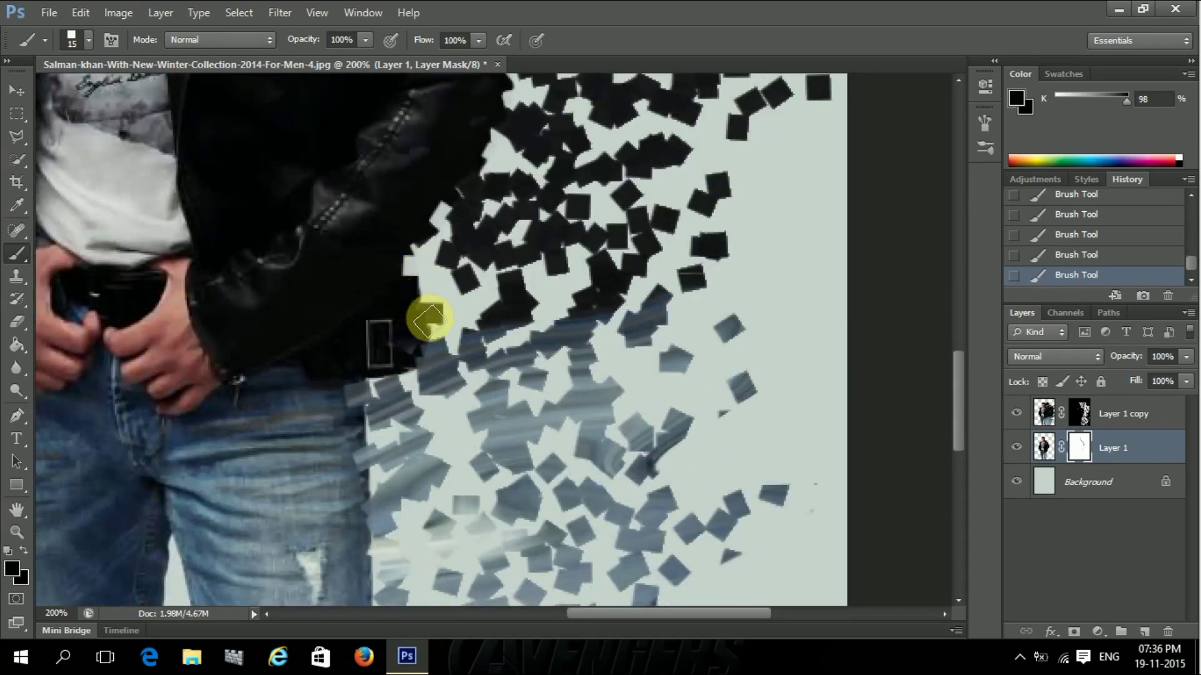
scroll(403, 375, down, 1)
scroll(400, 363, down, 1)
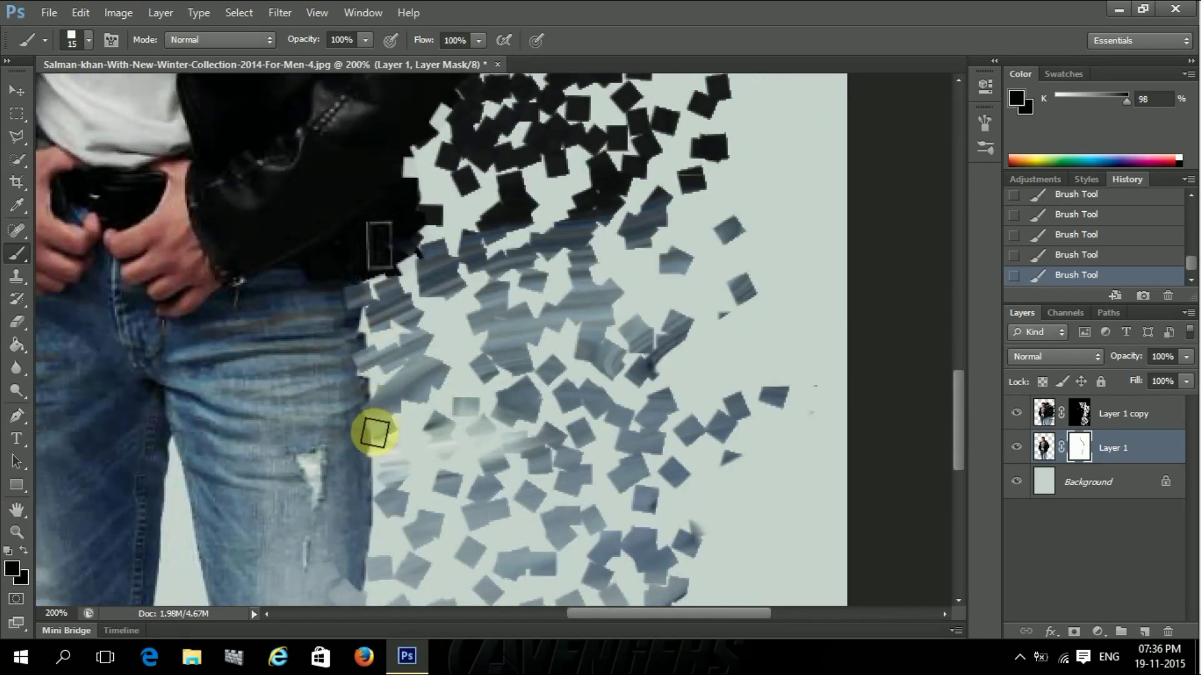
scroll(407, 387, down, 3)
scroll(367, 402, down, 2)
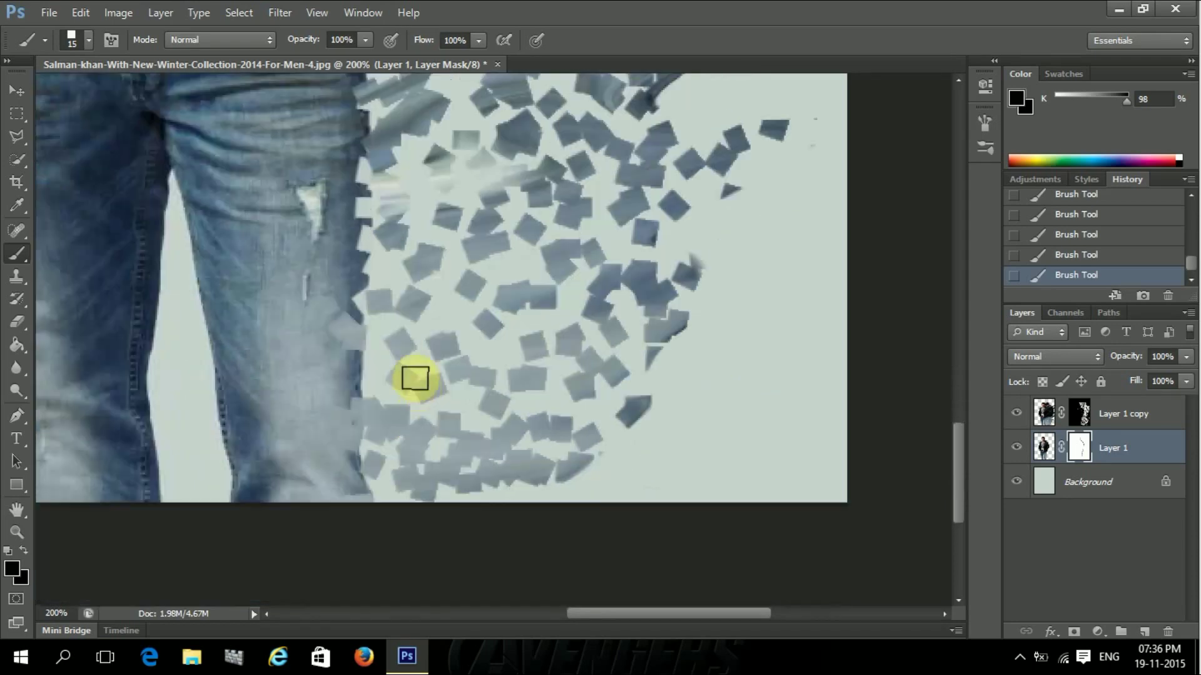
mouse_move(353, 381)
mouse_down()
mouse_move(343, 456)
mouse_move(338, 206)
mouse_move(357, 206)
mouse_up()
- Review the scattered fragments over the whole figure and check the brush shape choices
scroll(353, 375, up, 2)
scroll(342, 287, up, 1)
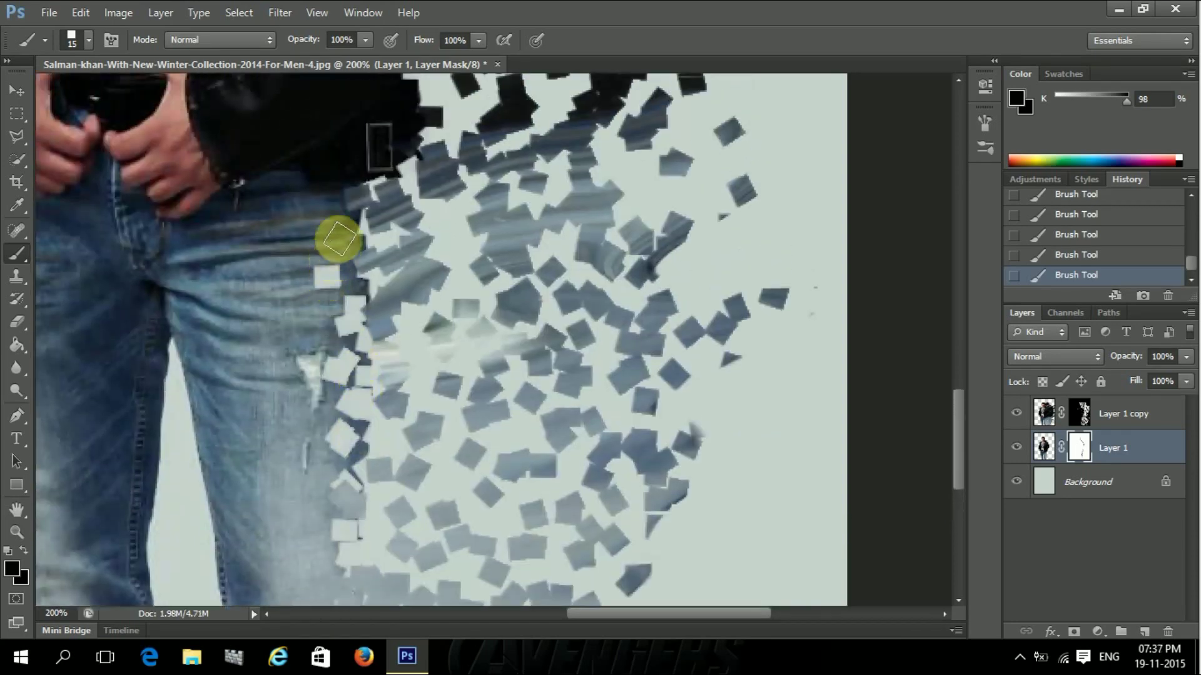
scroll(410, 188, up, 2)
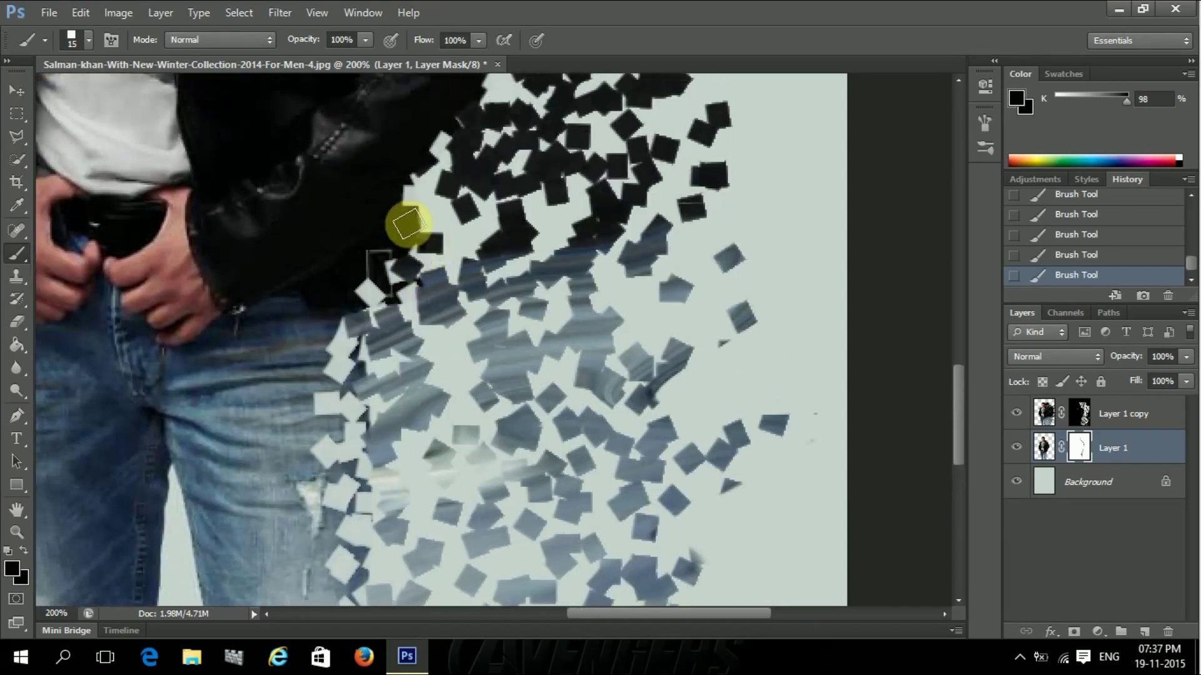
scroll(456, 311, up, 3)
scroll(538, 295, up, 3)
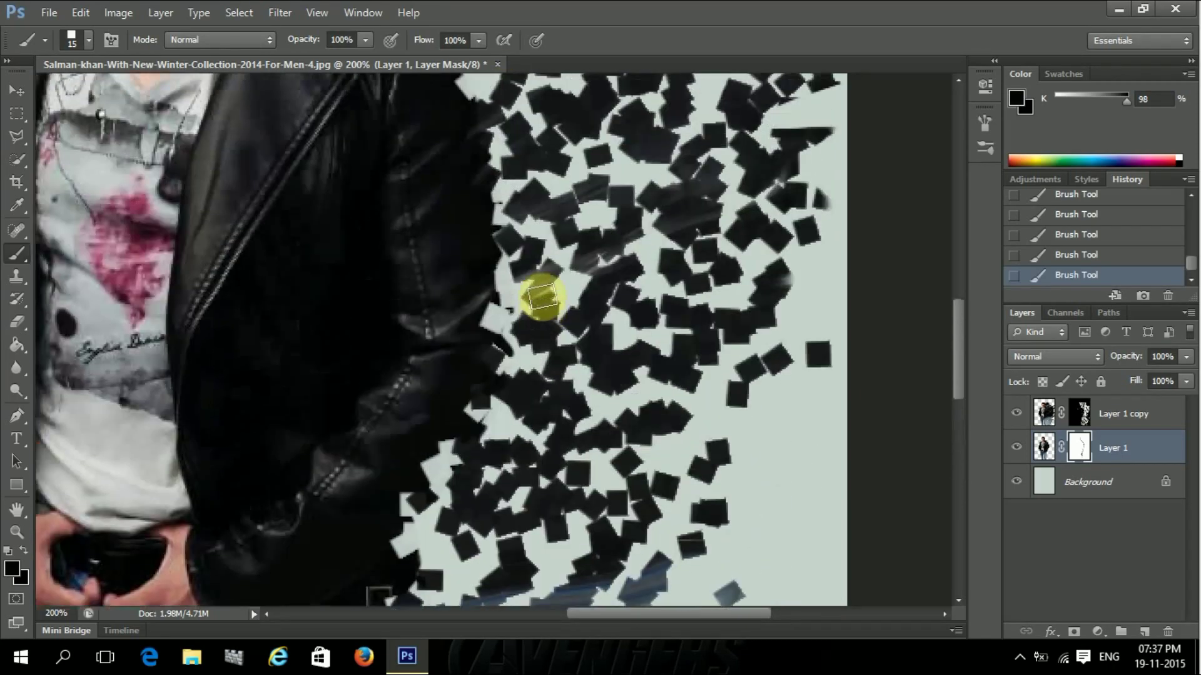
scroll(492, 333, up, 1)
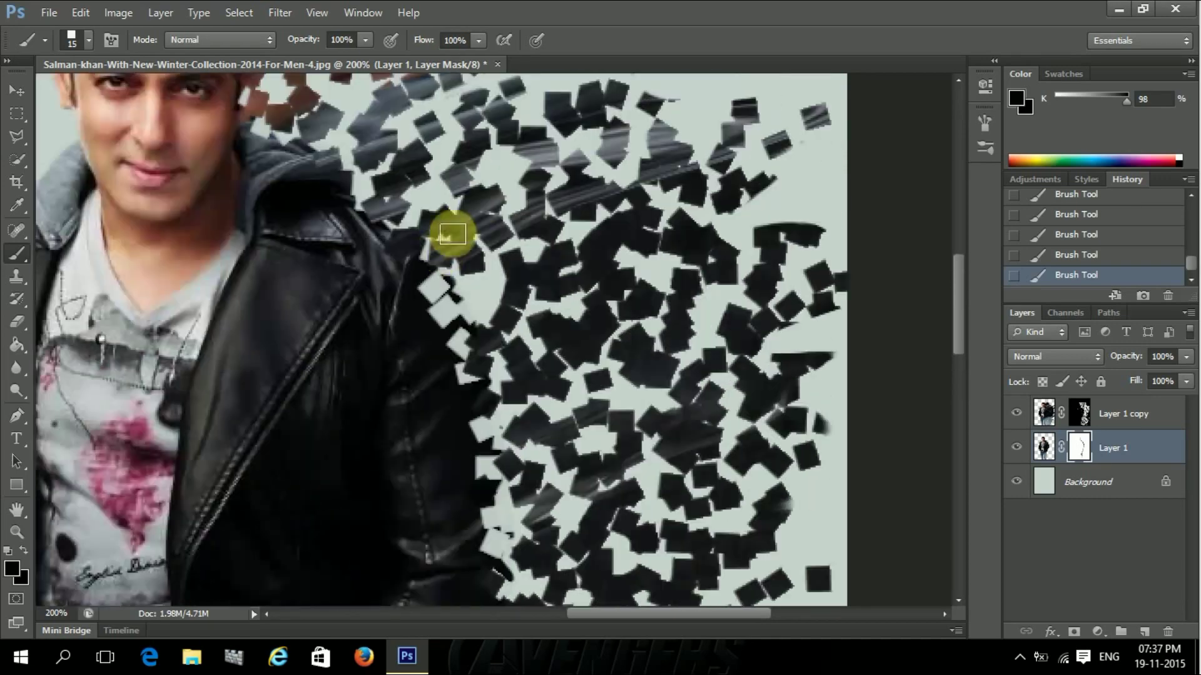
scroll(454, 200, up, 3)
scroll(309, 215, up, 2)
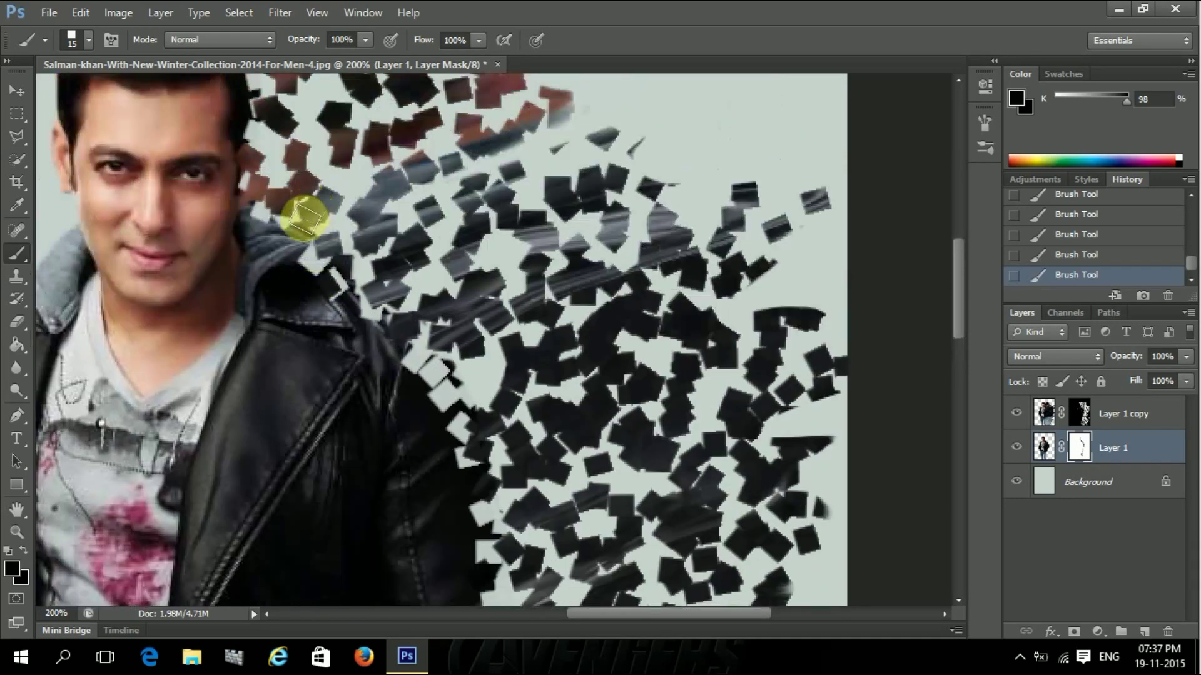
scroll(277, 267, up, 1)
scroll(275, 187, up, 1)
scroll(250, 156, up, 1)
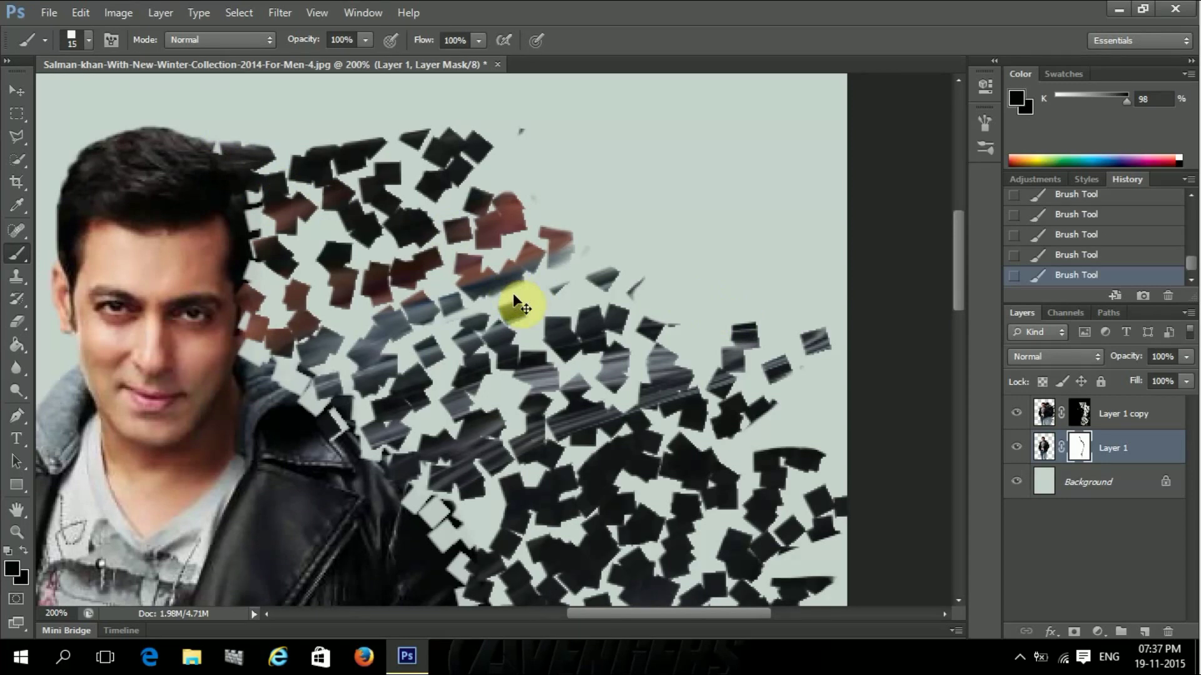
scroll(513, 294, down, 2)
scroll(513, 294, down, 1)
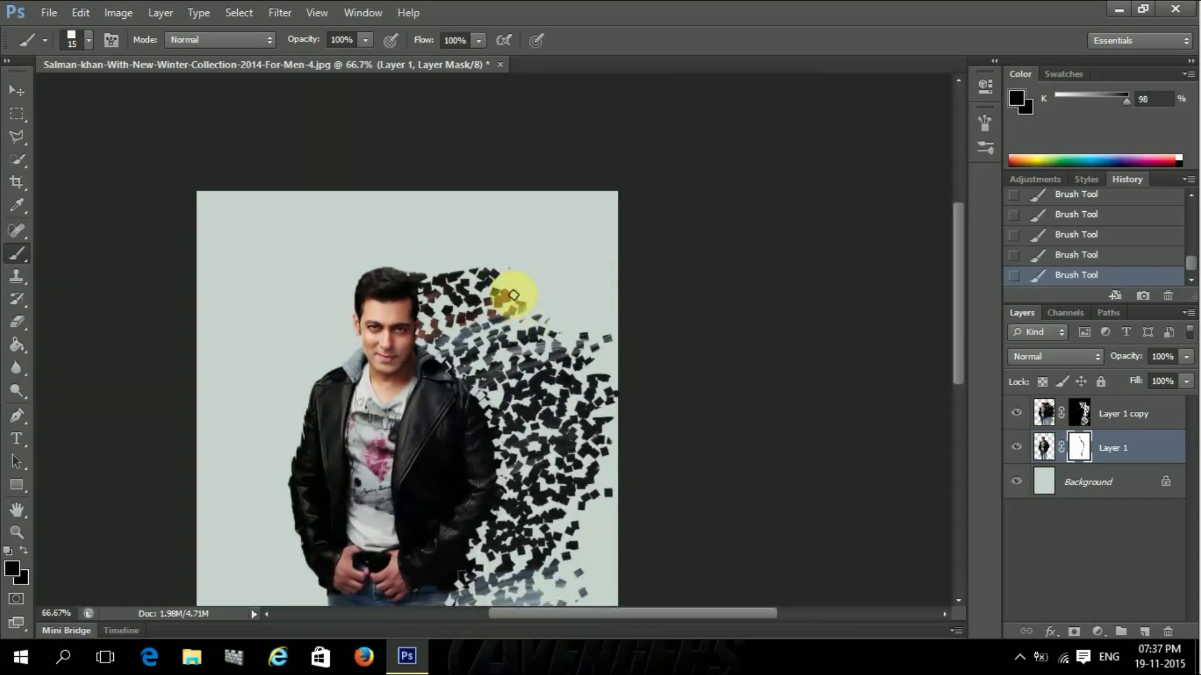
scroll(513, 294, down, 1)
scroll(566, 311, down, 1)
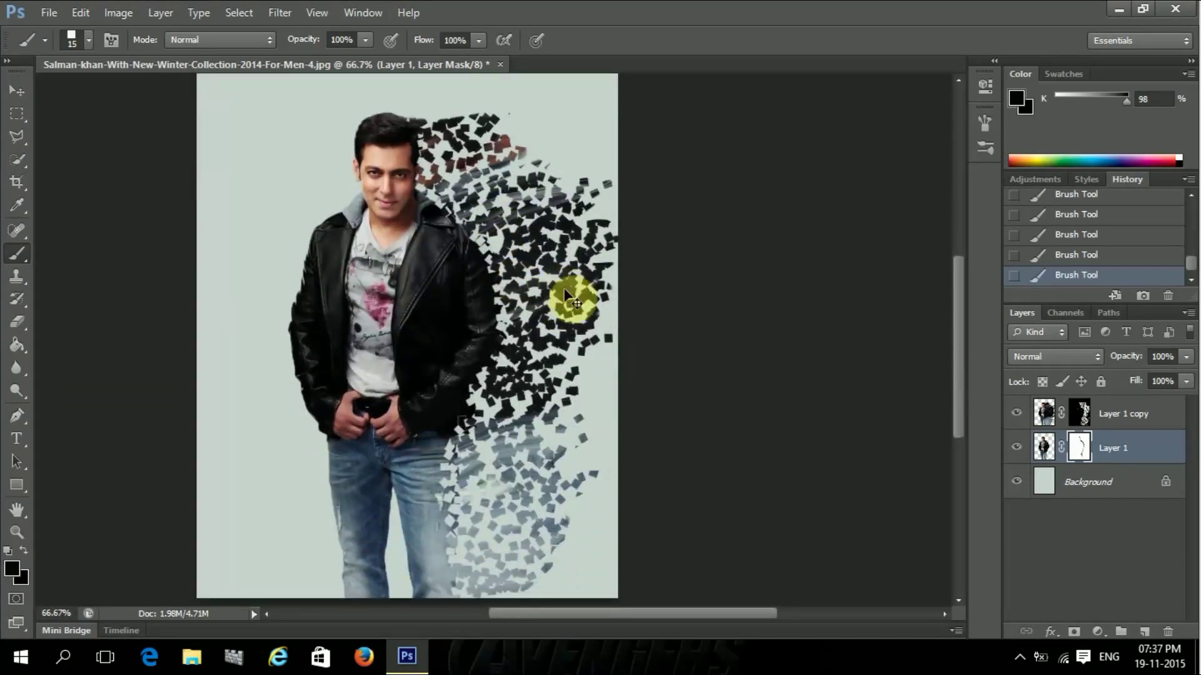
scroll(564, 289, down, 1)
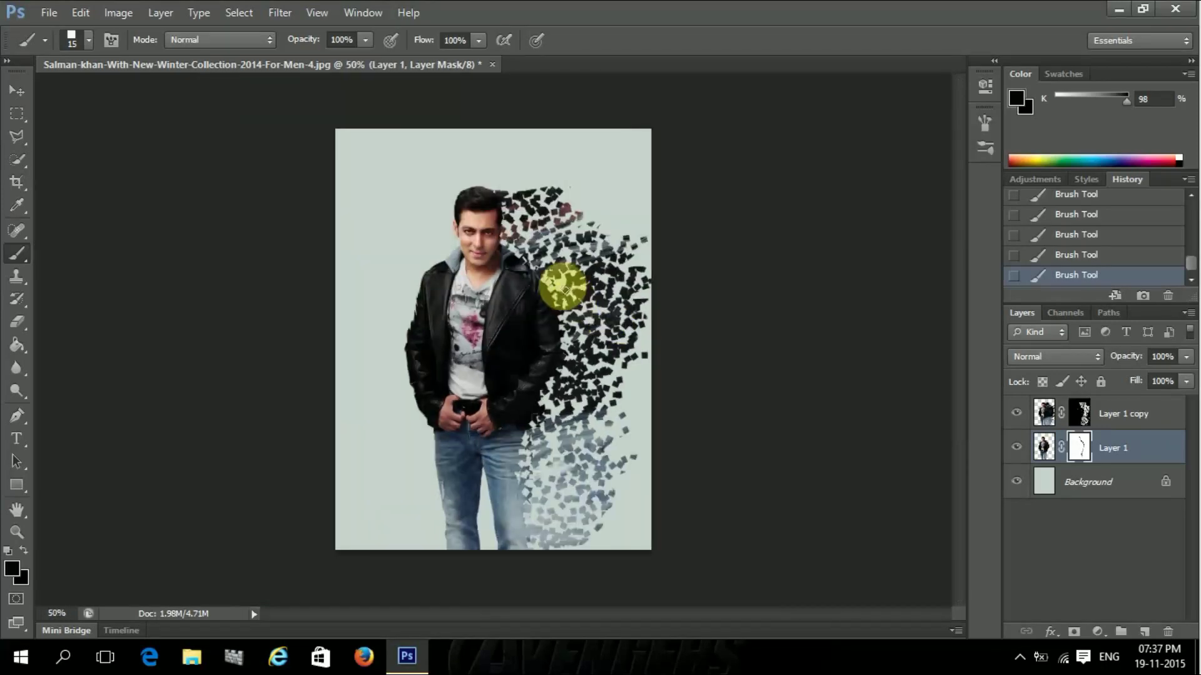
scroll(565, 293, up, 1)
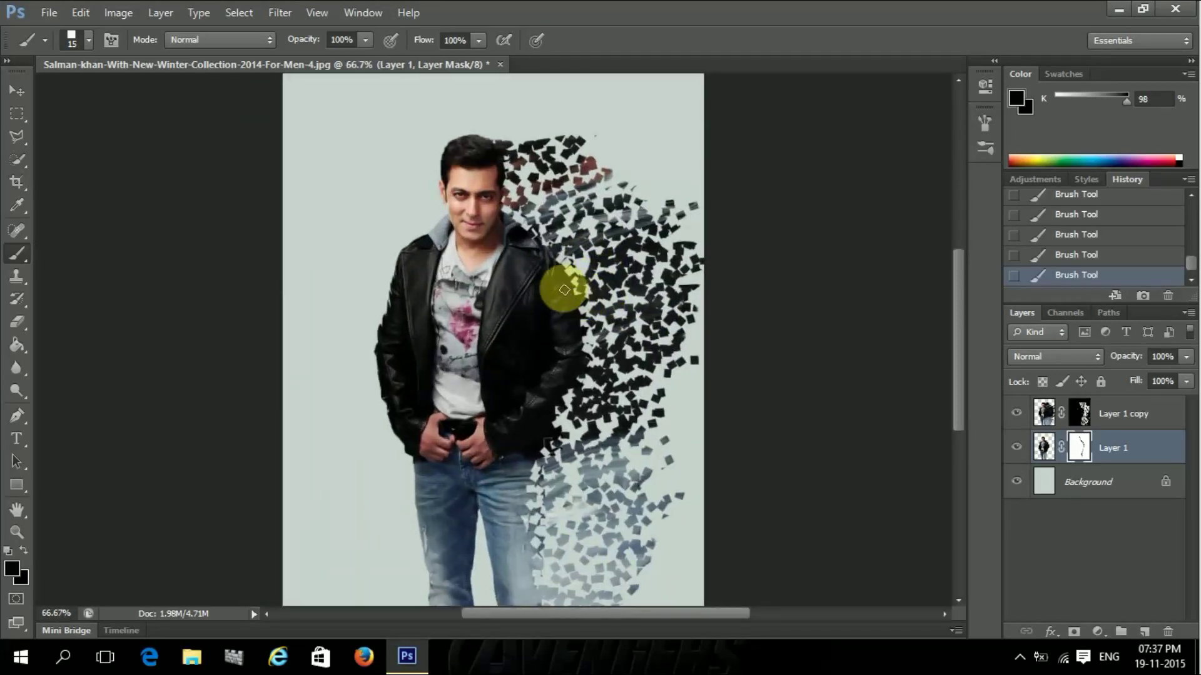
scroll(564, 290, down, 2)
scroll(565, 291, down, 1)
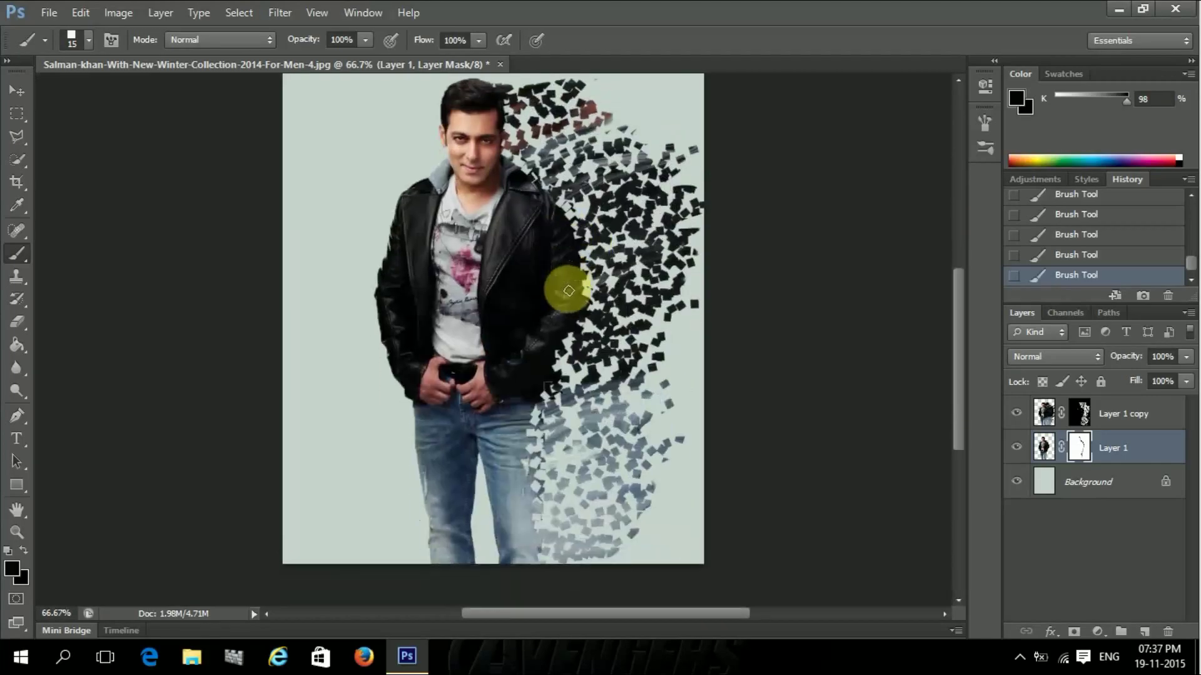
scroll(568, 291, up, 2)
scroll(568, 288, up, 2)
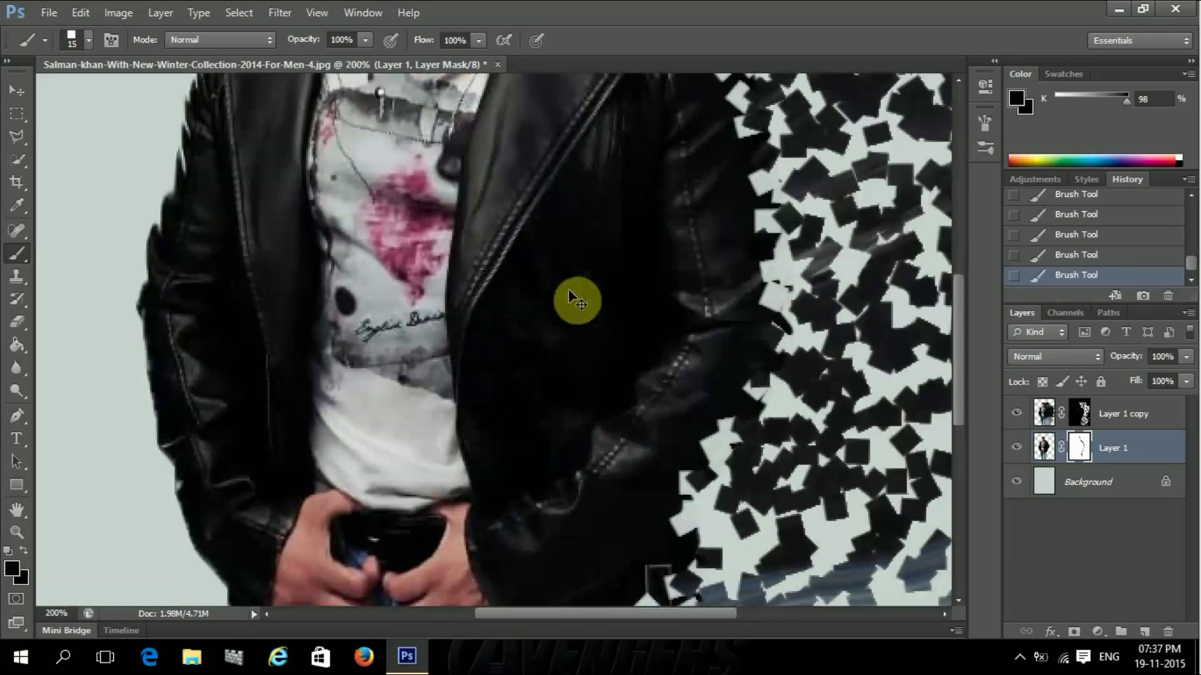
scroll(569, 291, up, 1)
scroll(568, 291, up, 5)
scroll(568, 291, up, 1)
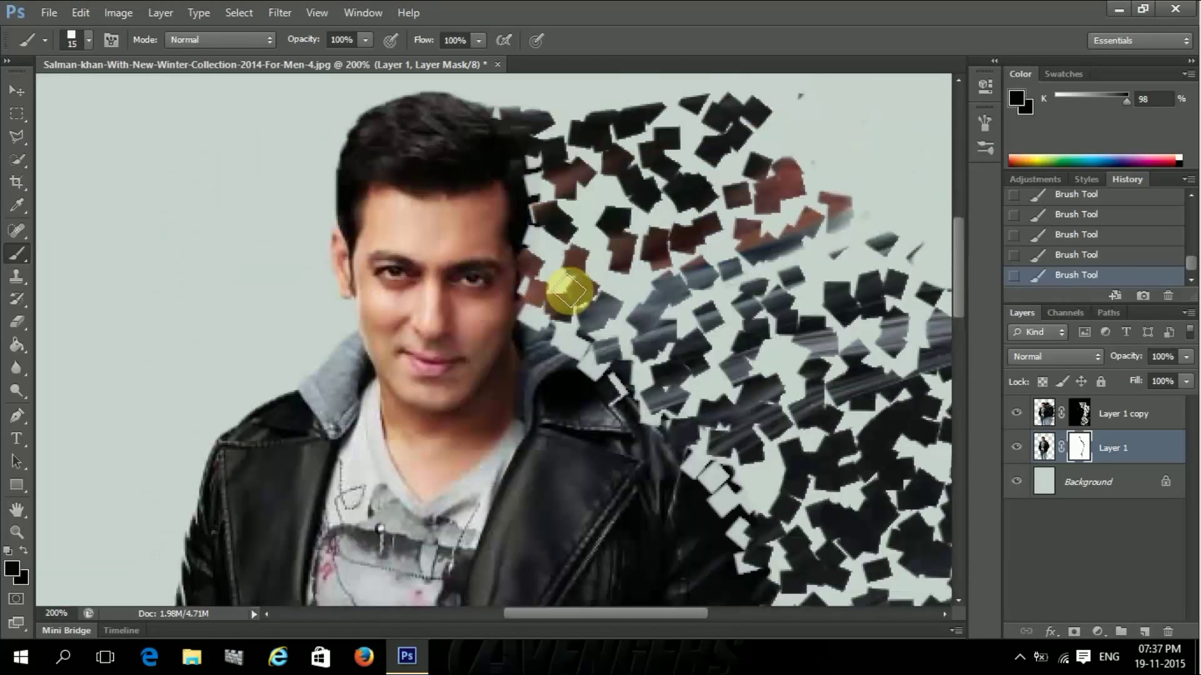
scroll(568, 291, down, 1)
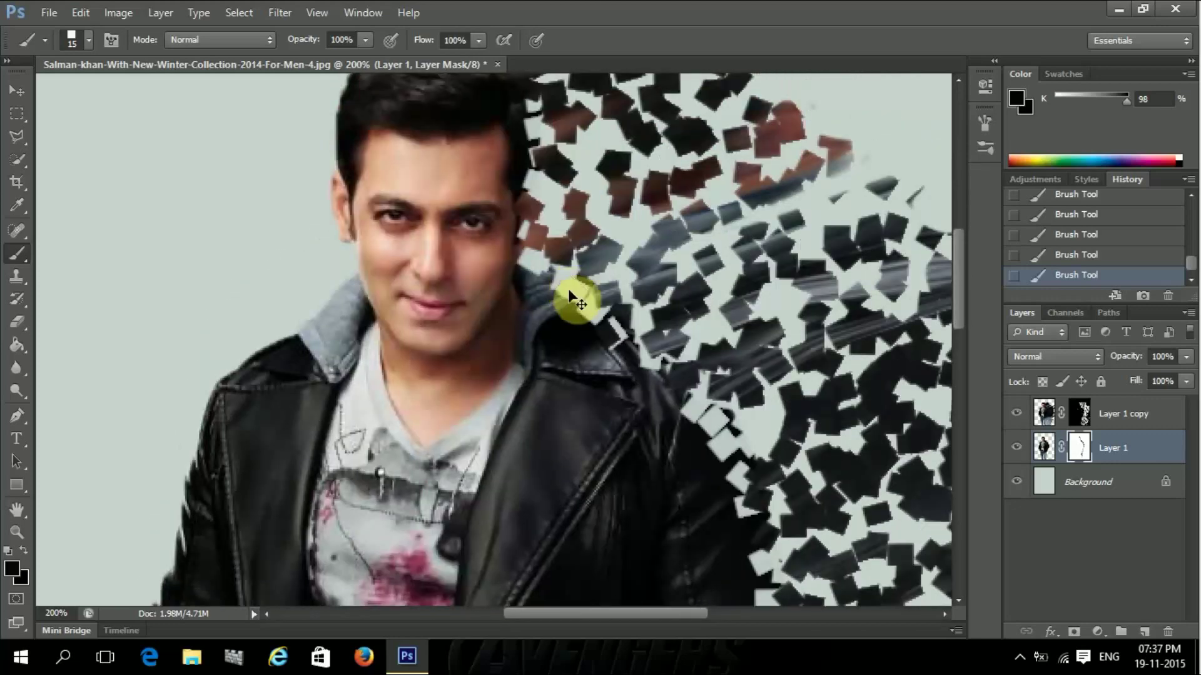
scroll(575, 300, down, 2)
right_click(571, 286)
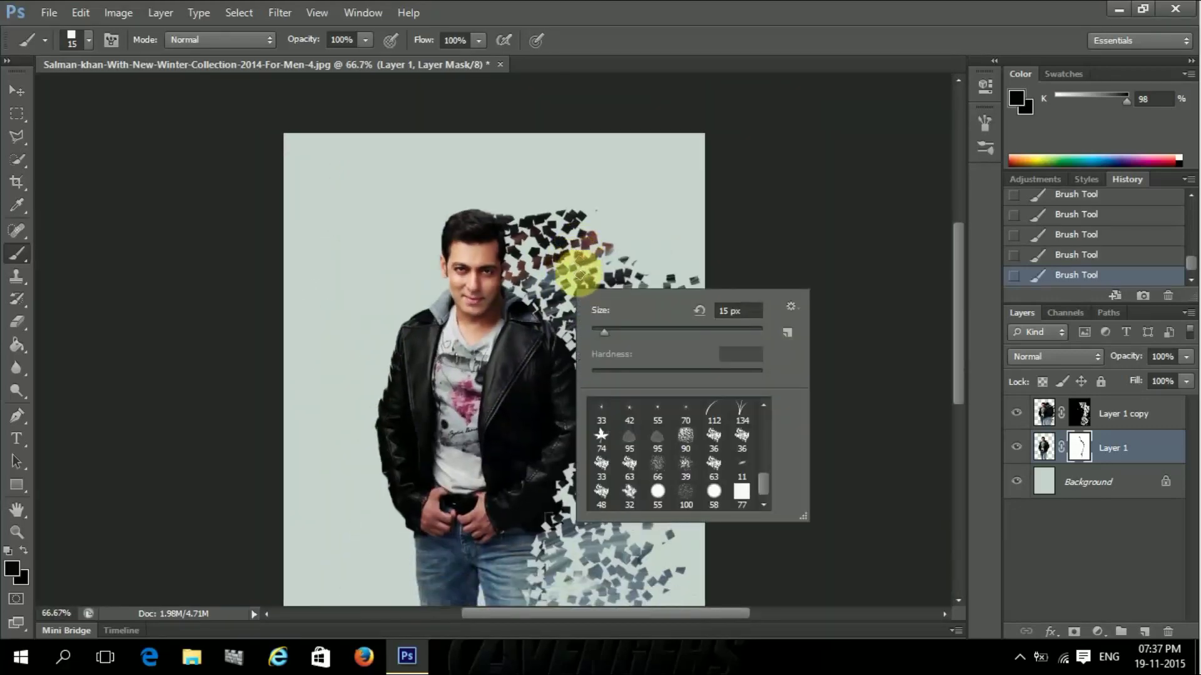
scroll(422, 220, down, 2)
click(852, 174)
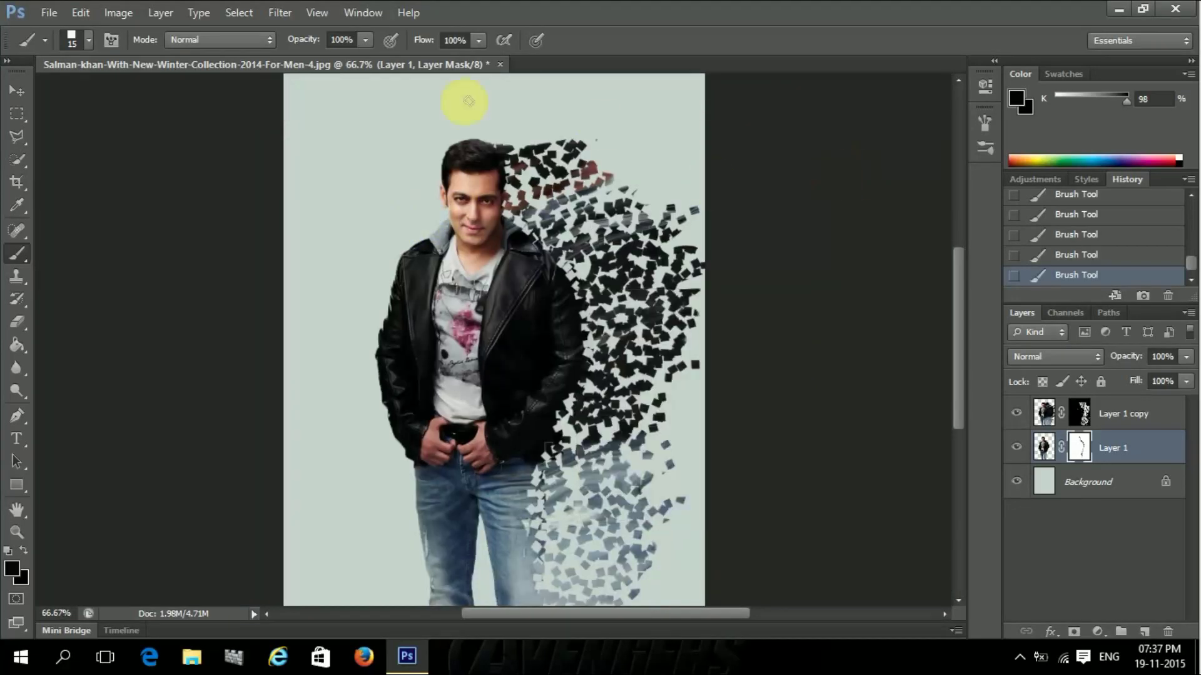
- Save a renamed JPEG copy to the Desktop at Maximum quality 12, avoiding overwriting the existing file
click(54, 13)
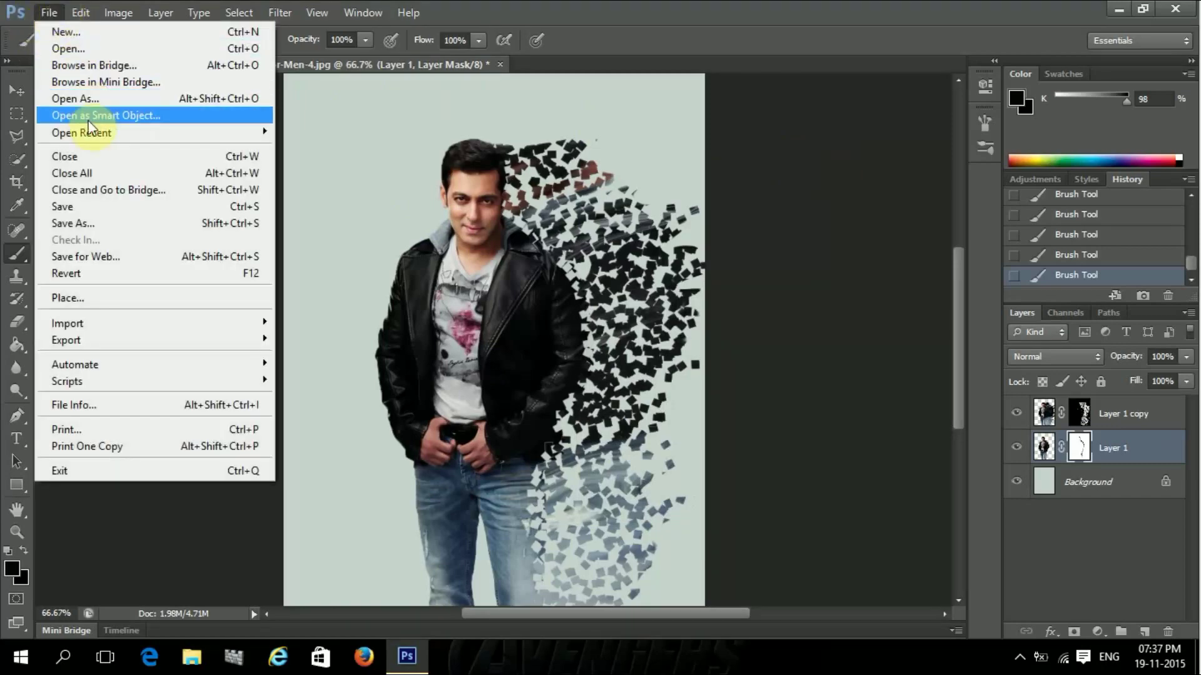
click(57, 205)
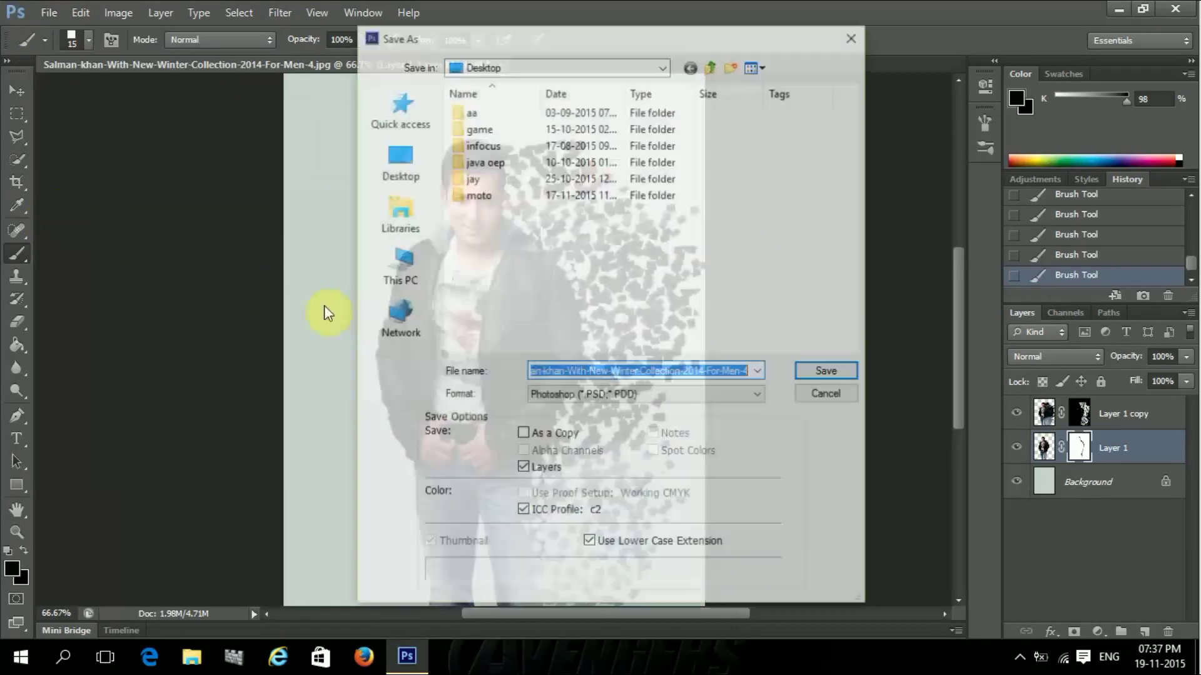
click(588, 400)
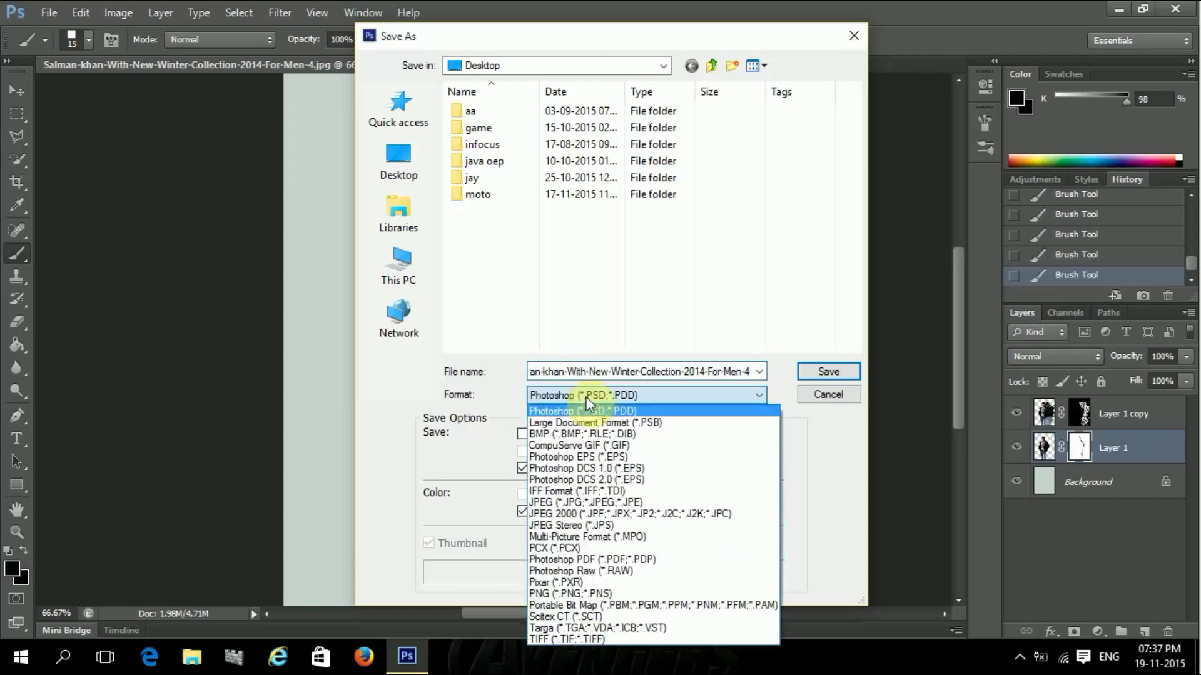
click(550, 502)
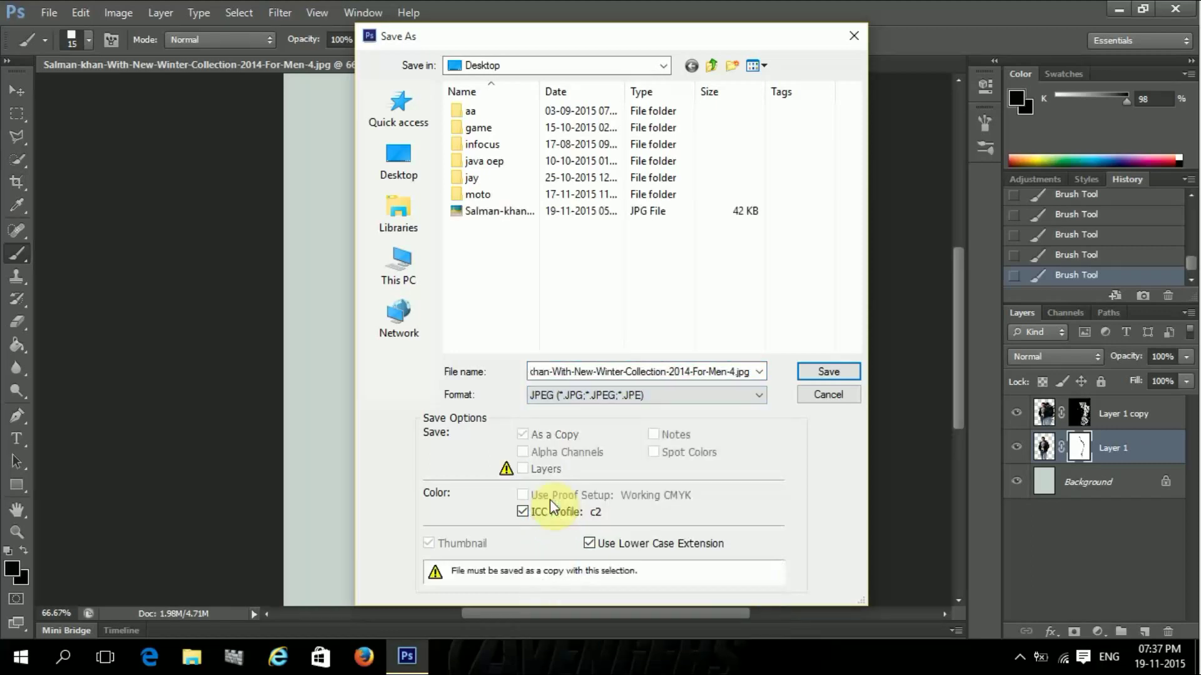
click(805, 374)
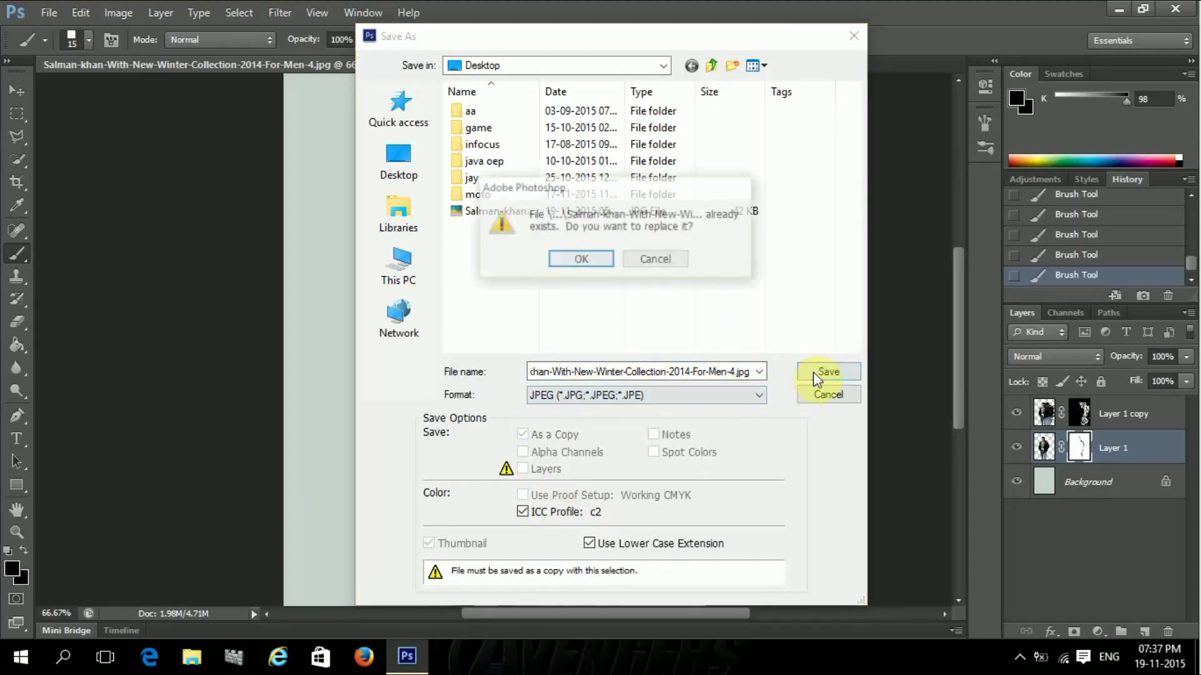
click(646, 258)
click(702, 371)
text(hg)
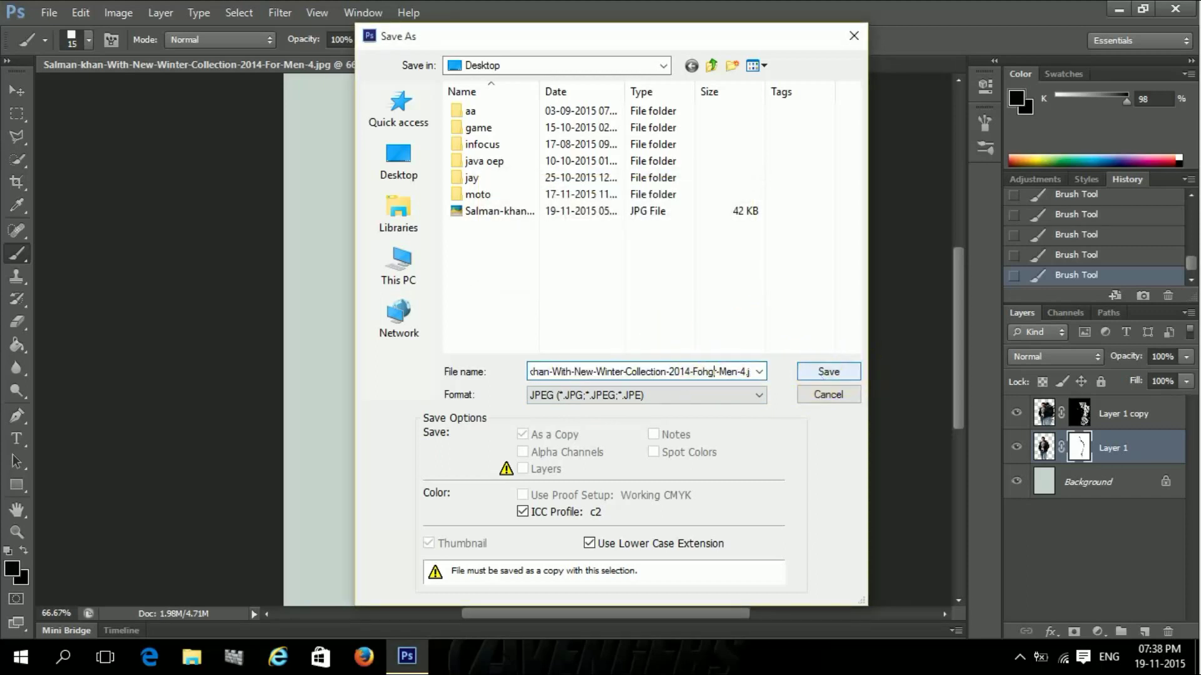
click(819, 372)
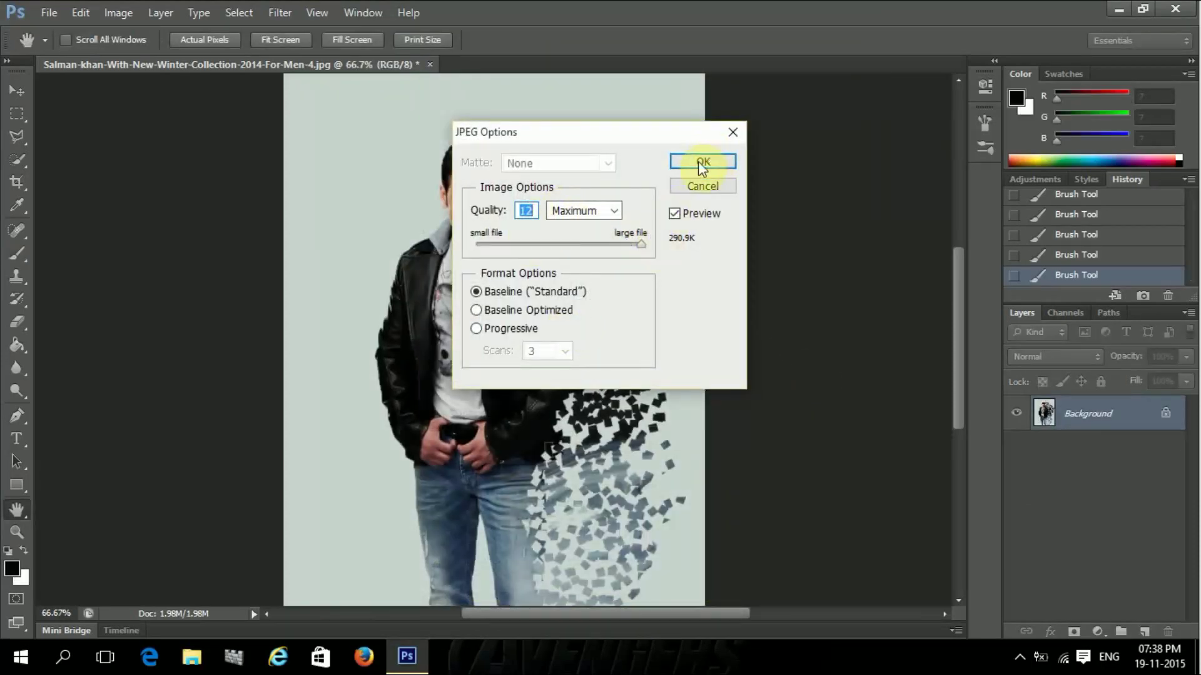
click(700, 163)
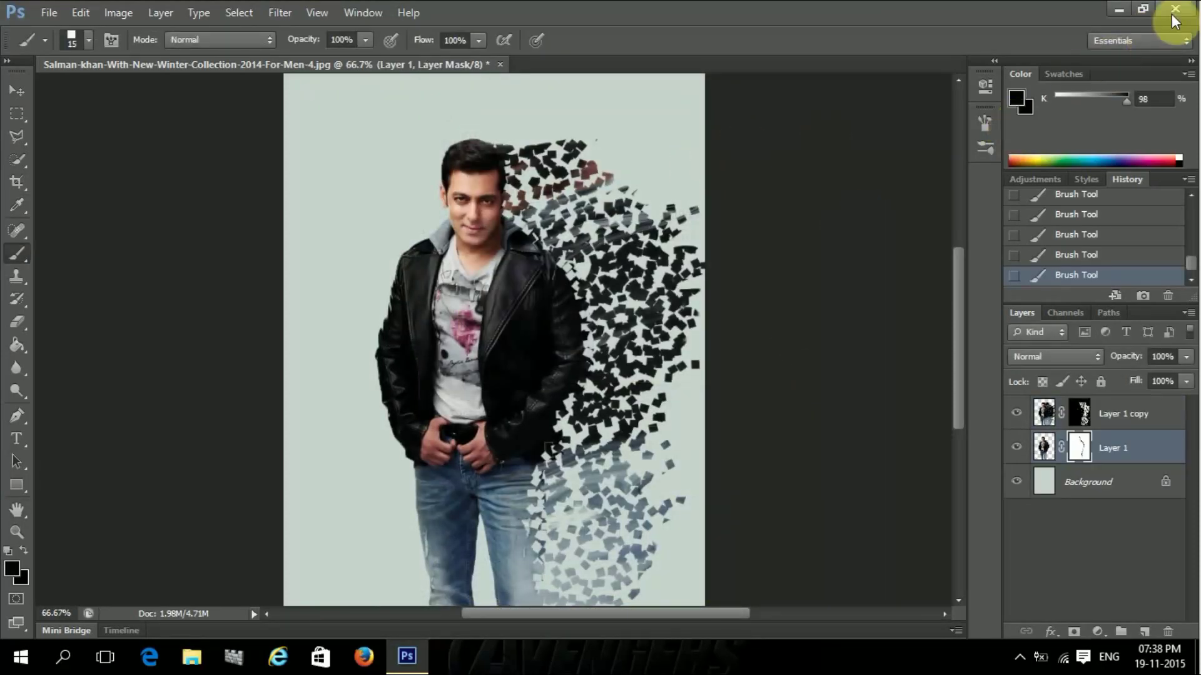